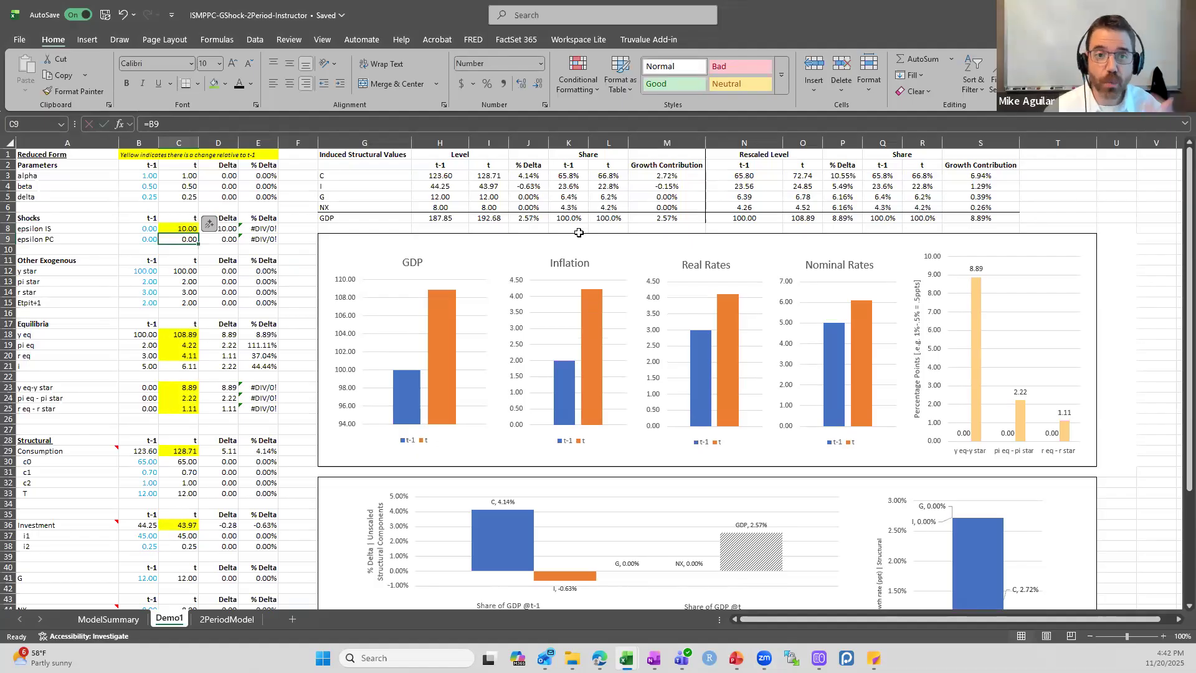
Step: Set the period t value of the epsilon IS shock to 0
scroll(610, 318, "down", 4)
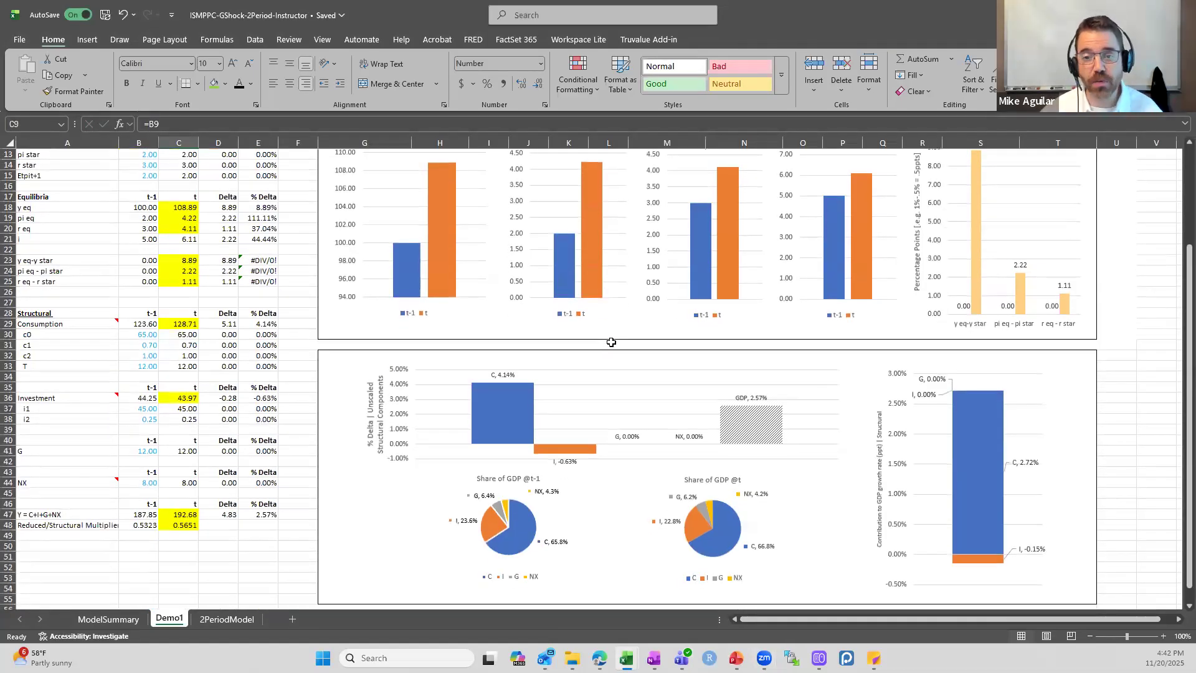
scroll(611, 340, "up", 4)
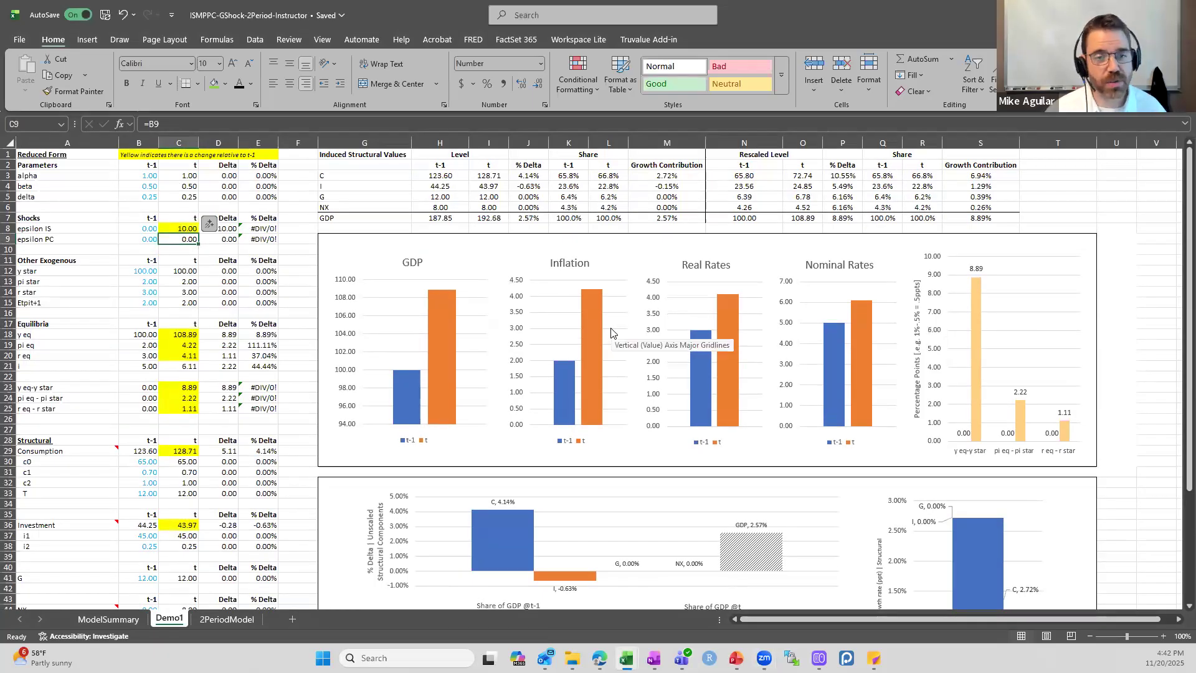
key("Up")
type("0")
key("Return")
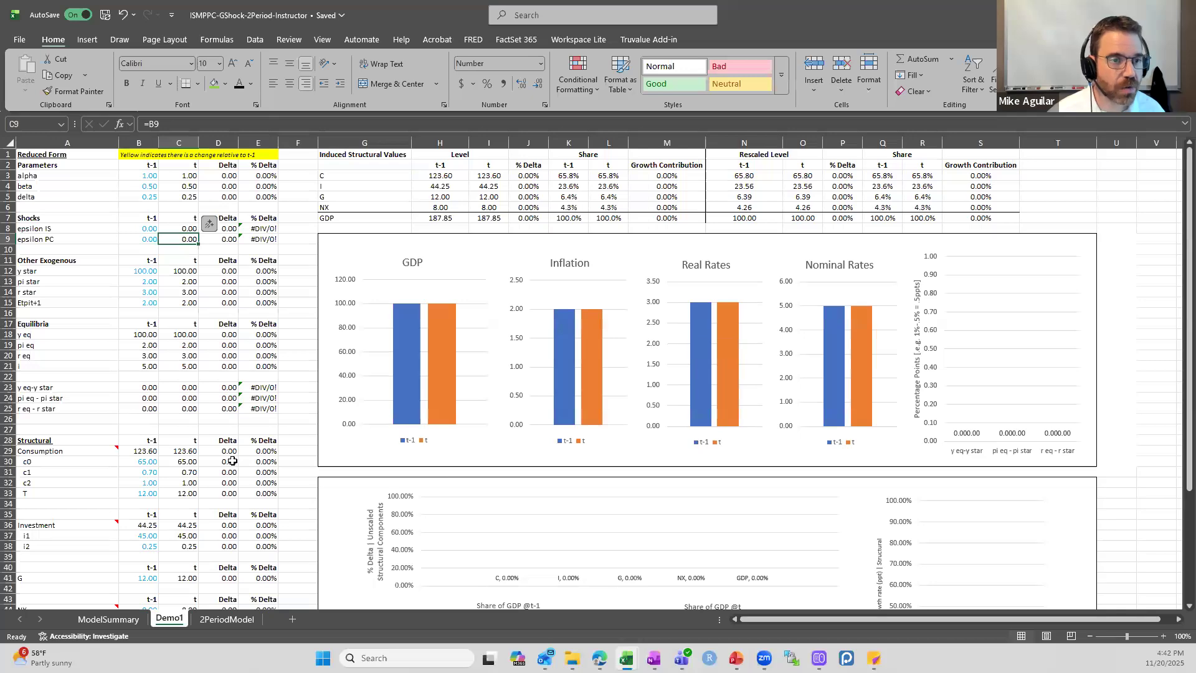
Step: Enlarge the Reduced Form section and go through its parameters, shocks and other exogenous variables down to Etpit+1
scroll(232, 459, "up", 3)
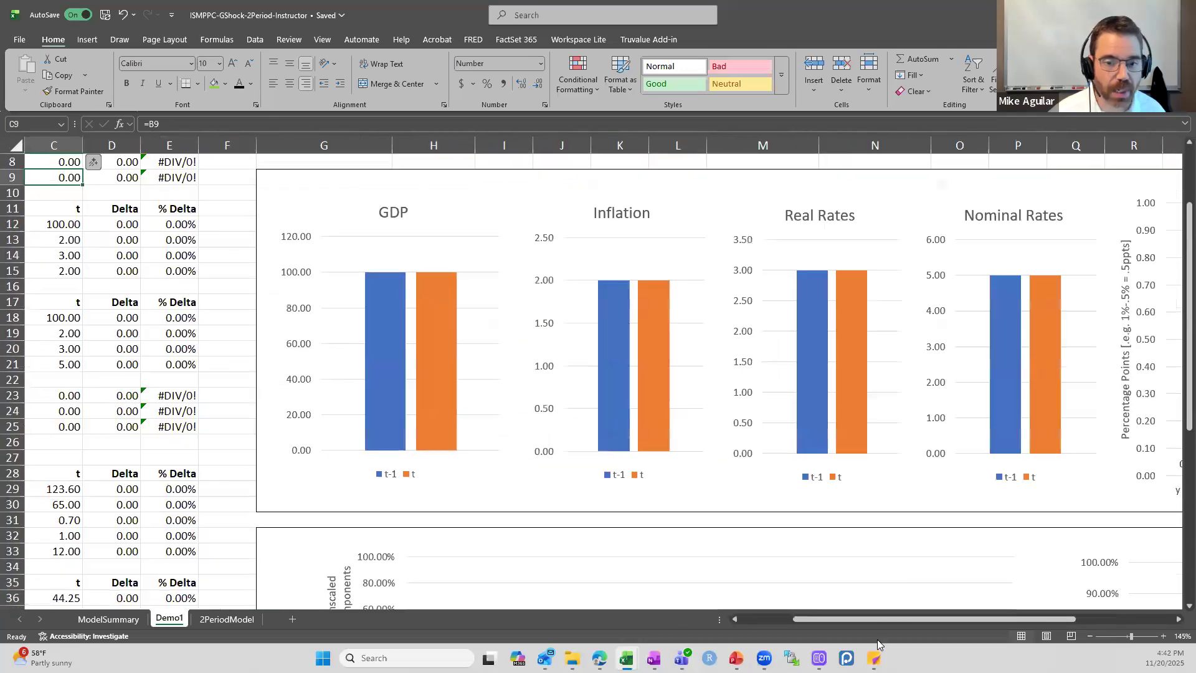
left_click(772, 618)
scroll(247, 349, "up", 1)
scroll(246, 349, "up", 2)
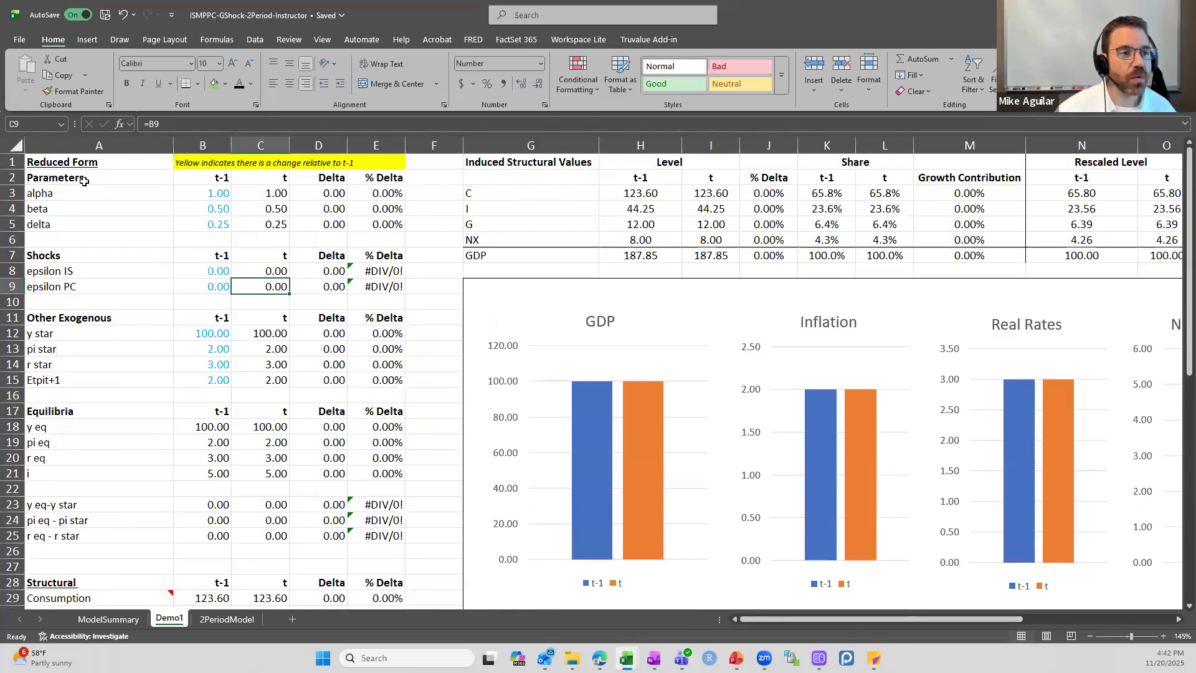
left_click(84, 181)
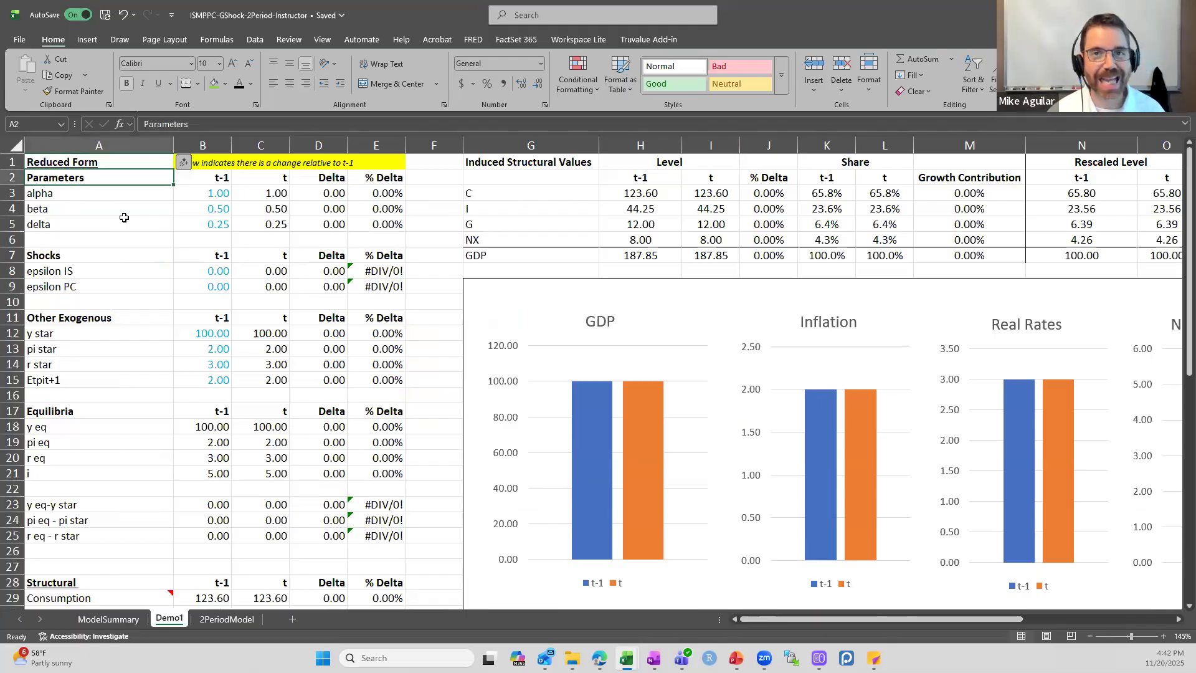
key("Down")
key("Down")
key("Down")
key("Down")
key("Down")
key("Down")
key("Down")
key("Down")
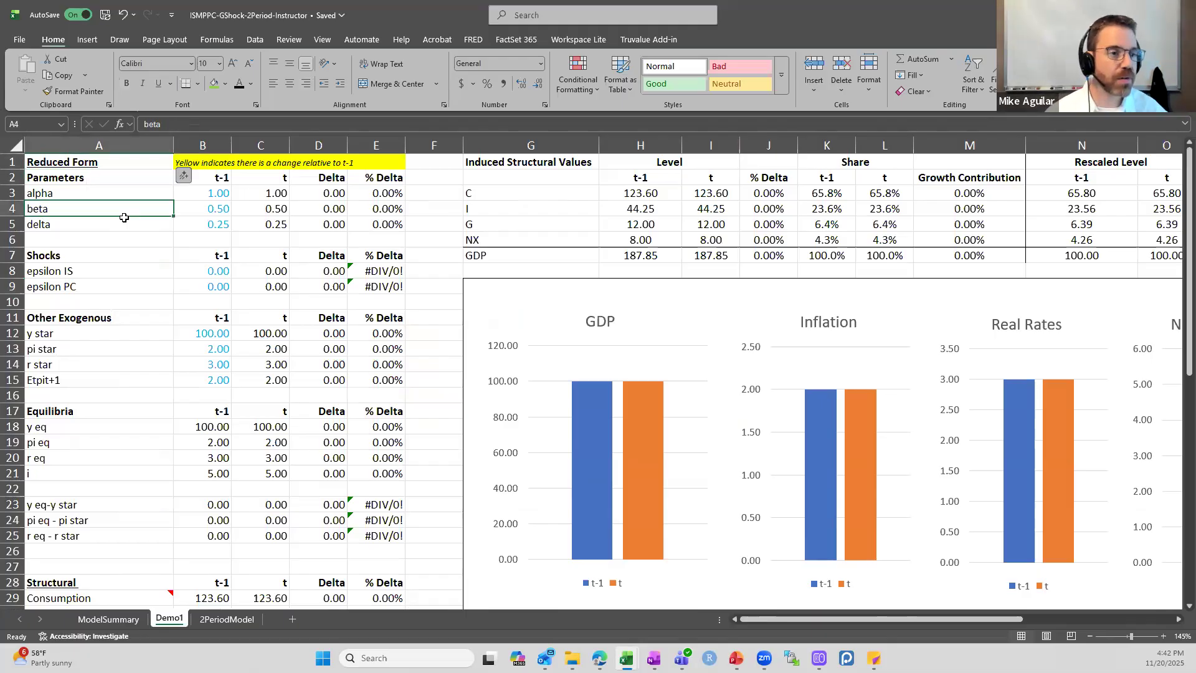
key("Down")
key("Down")
key("Down")
key("Down")
key("Down")
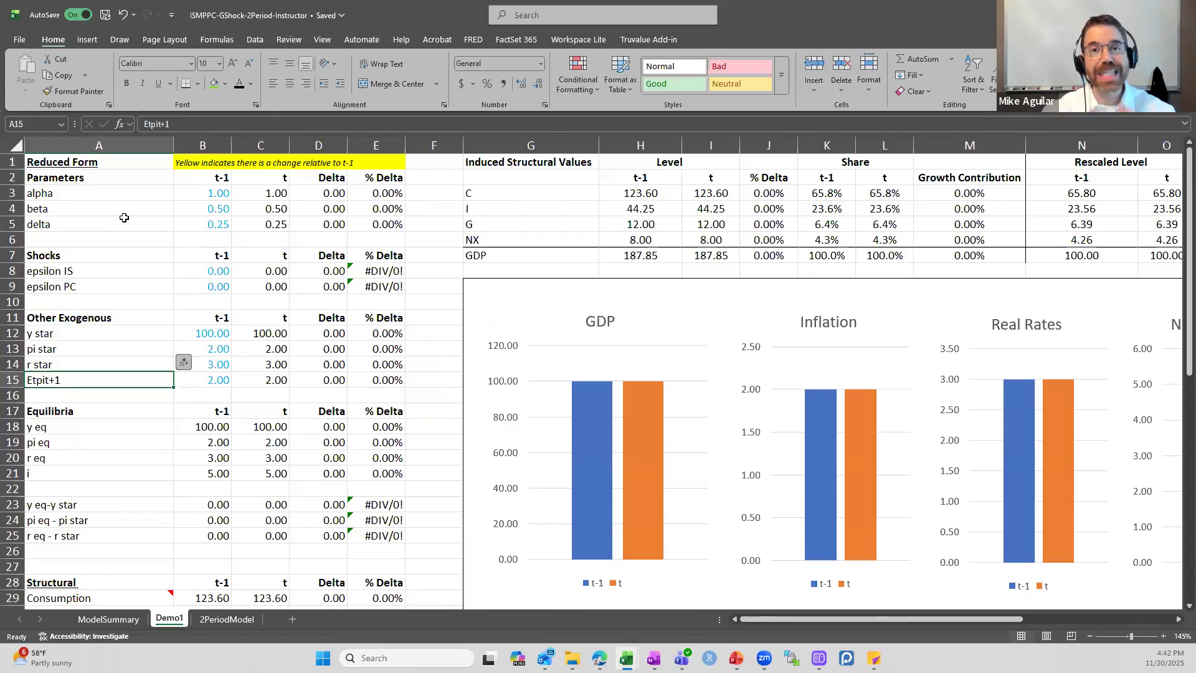
Step: Inspect the t-1 formula for y eq and the cells it references, leaving it unedited
key("Down")
key("Down")
key("Down")
key("Right")
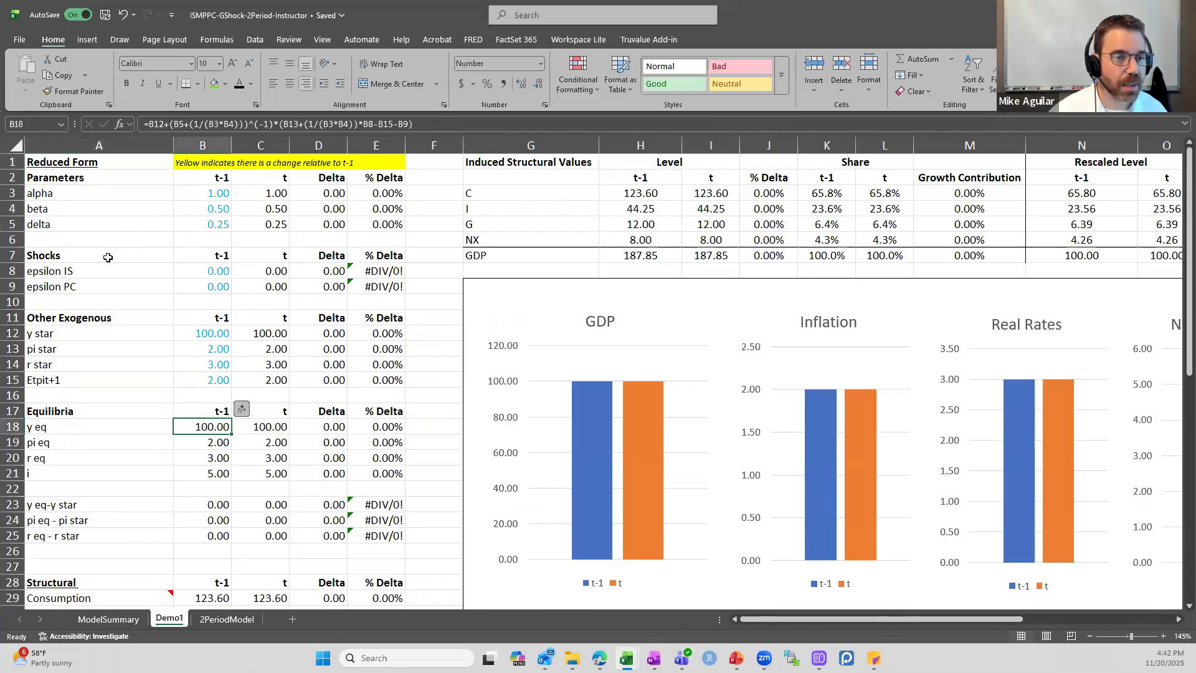
double_click(218, 427)
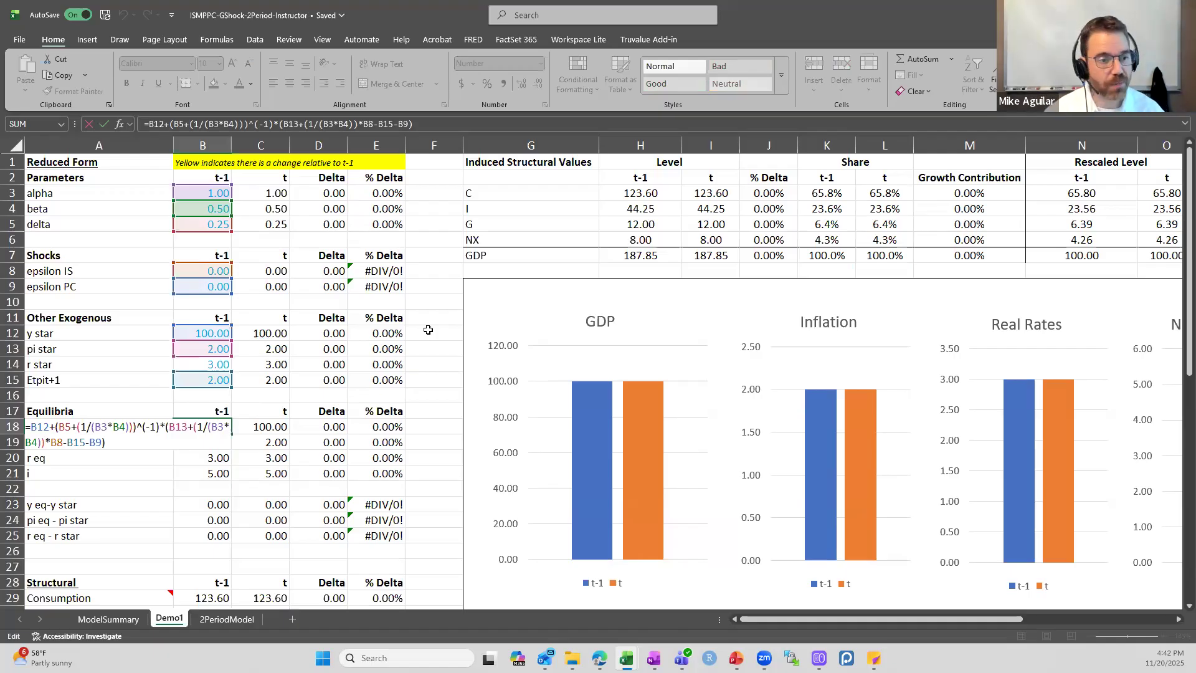
key("Escape")
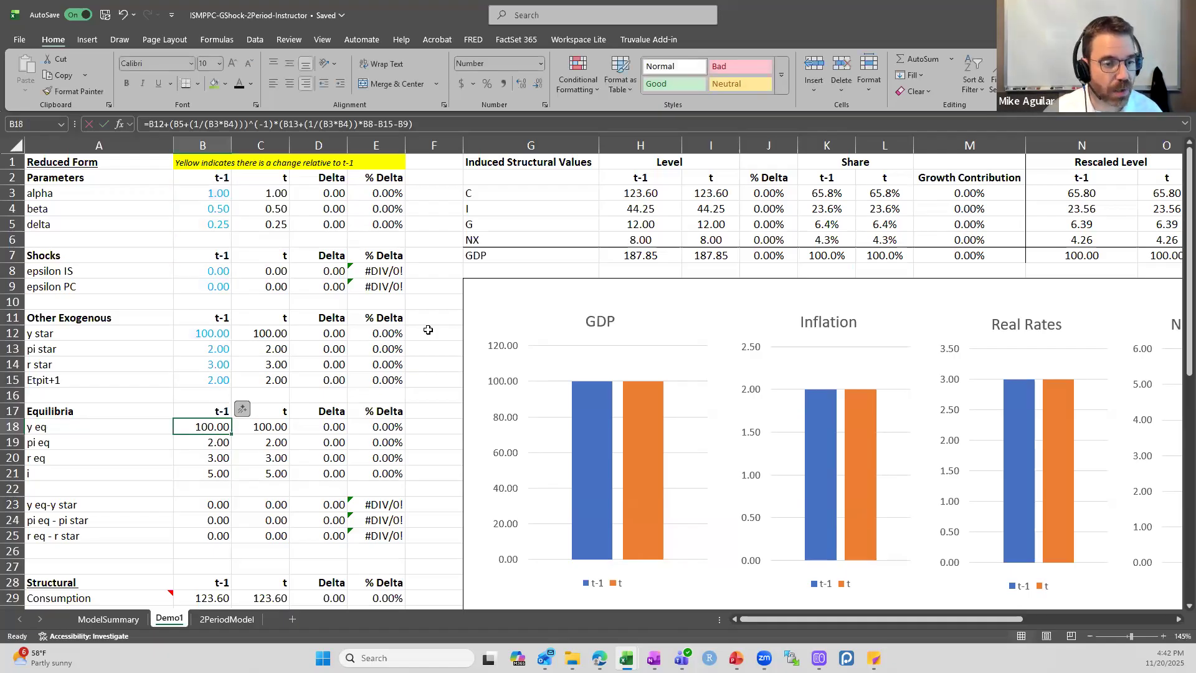
Step: Inspect the t-1 formulas for pi eq, r eq and i in the Equilibria section one after another
key("Down")
key("F2")
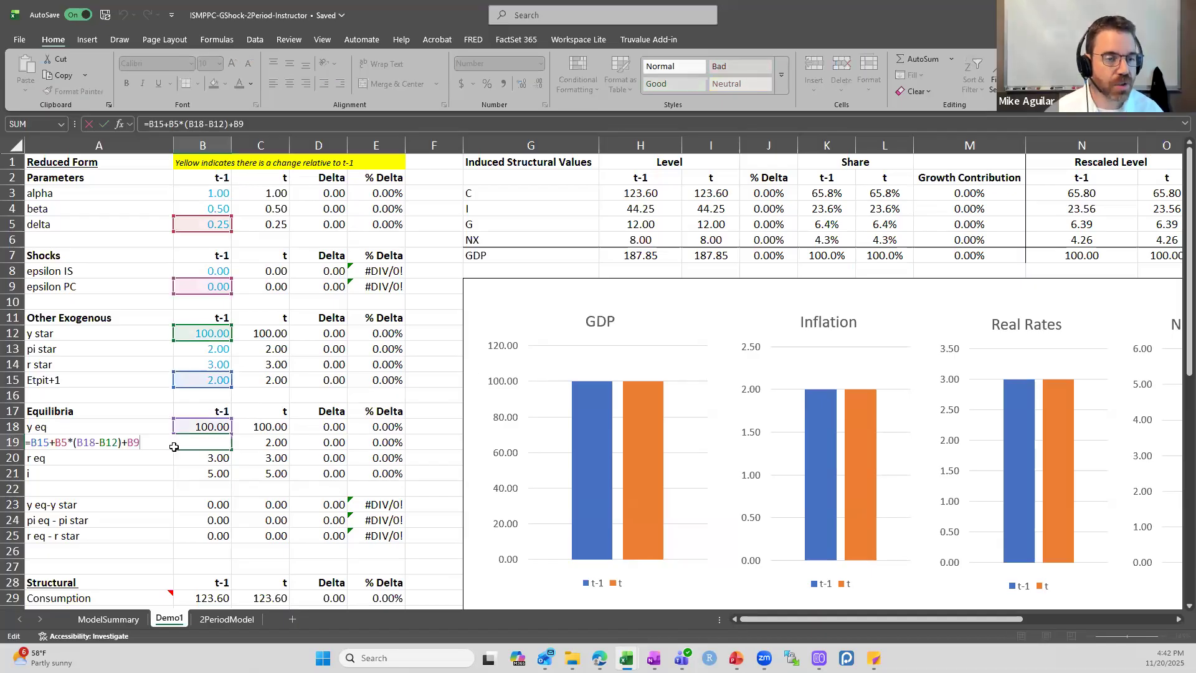
key("Escape")
key("Down")
key("F2")
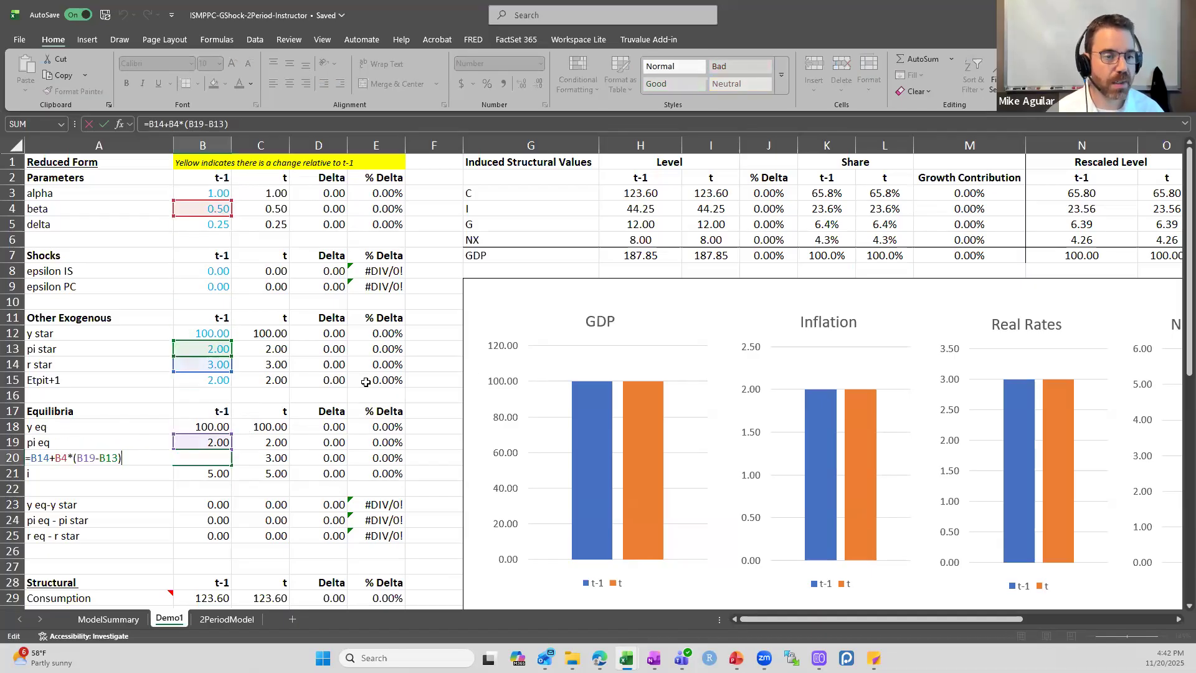
key("Escape")
key("Down")
key("F2")
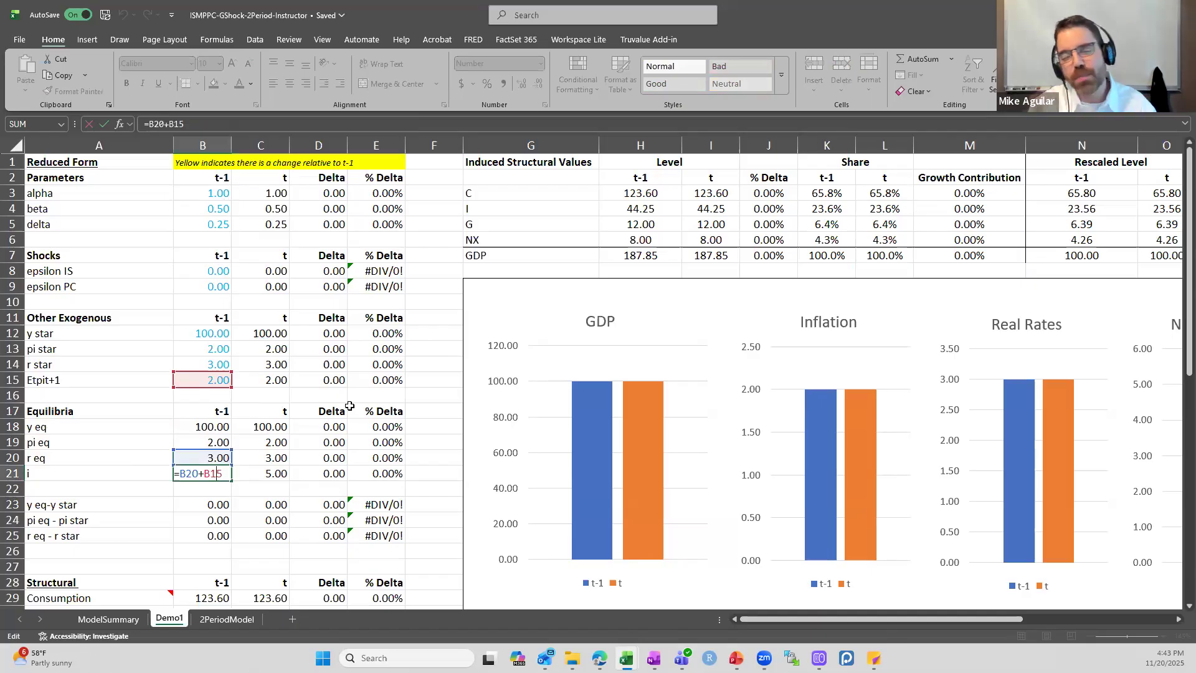
key("ctrl+Return")
Step: Check the t-1 gap formulas for y eq, pi eq and r eq relative to their star values
key("Down")
key("Down")
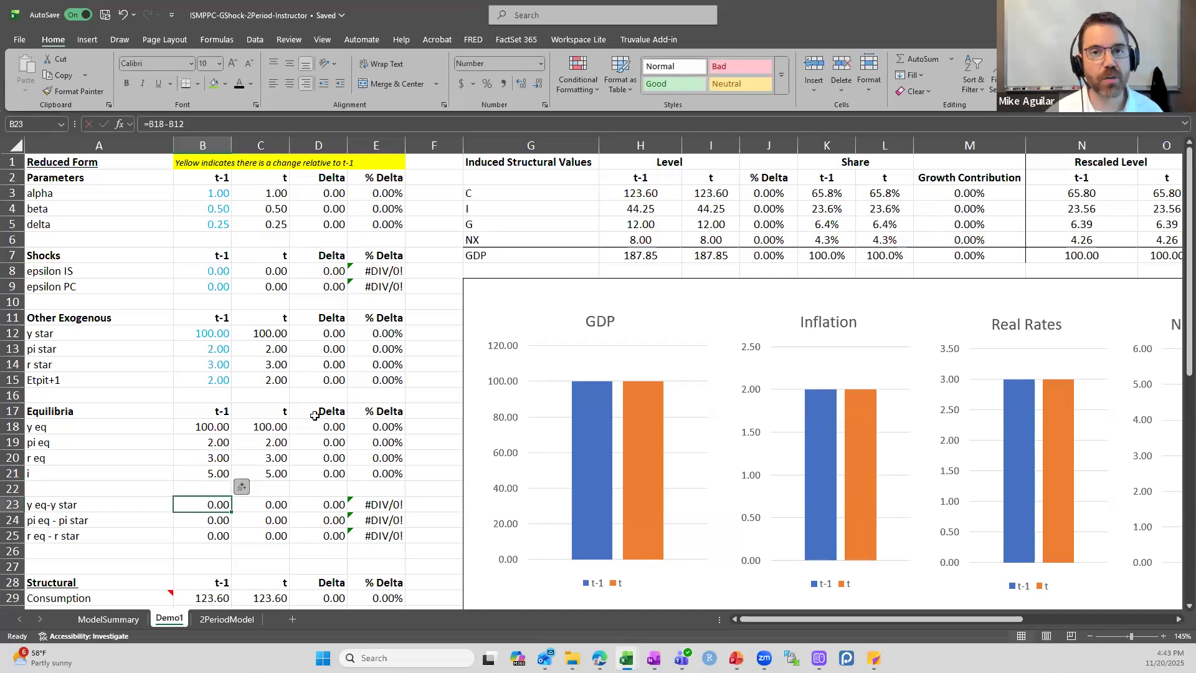
key("Down")
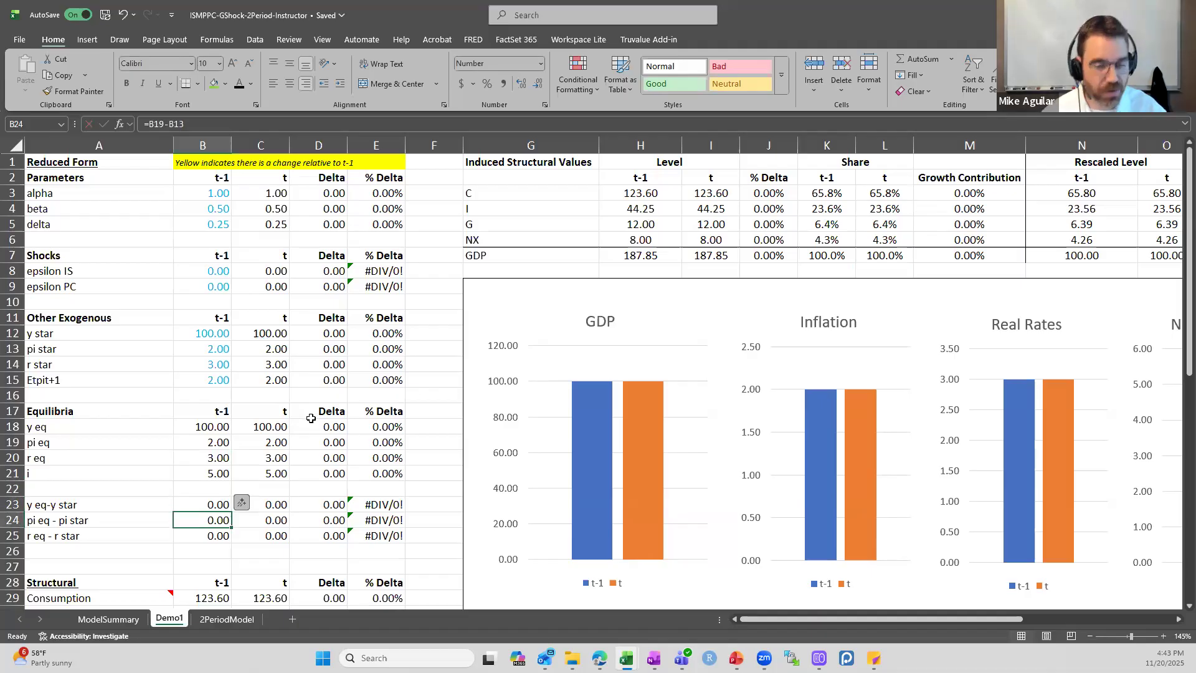
key("Down")
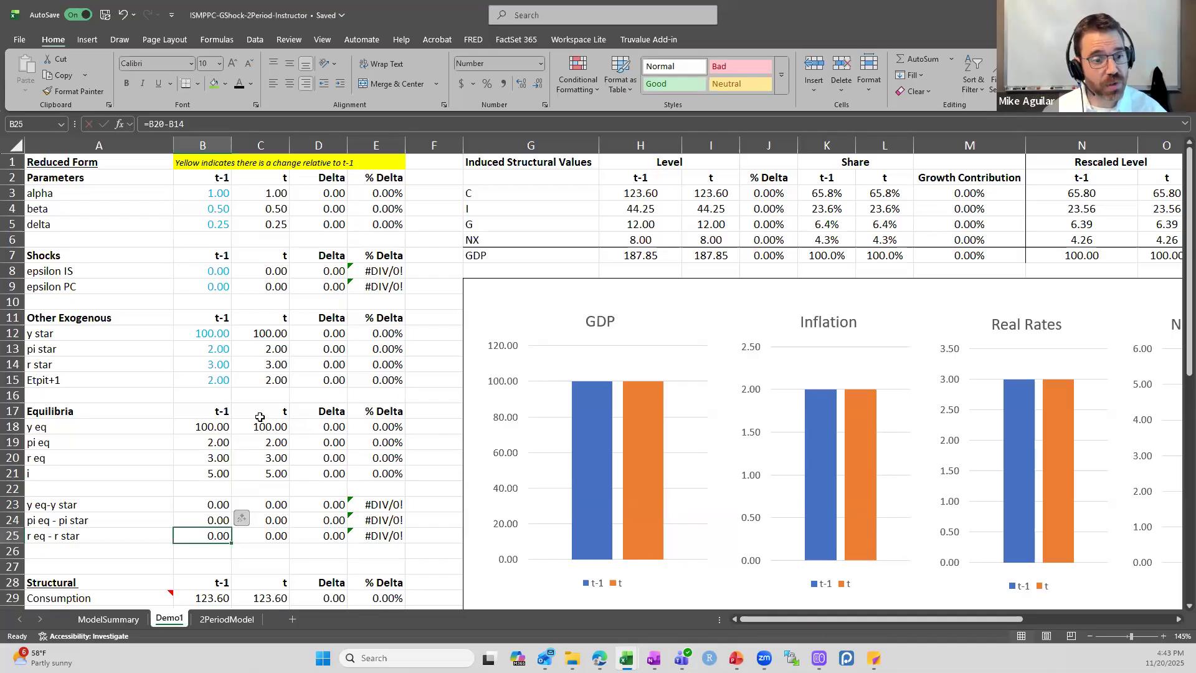
Step: Review the Structural section's Consumption, Investment, G and NX inputs, including the note on Investment
scroll(260, 416, "down", 8)
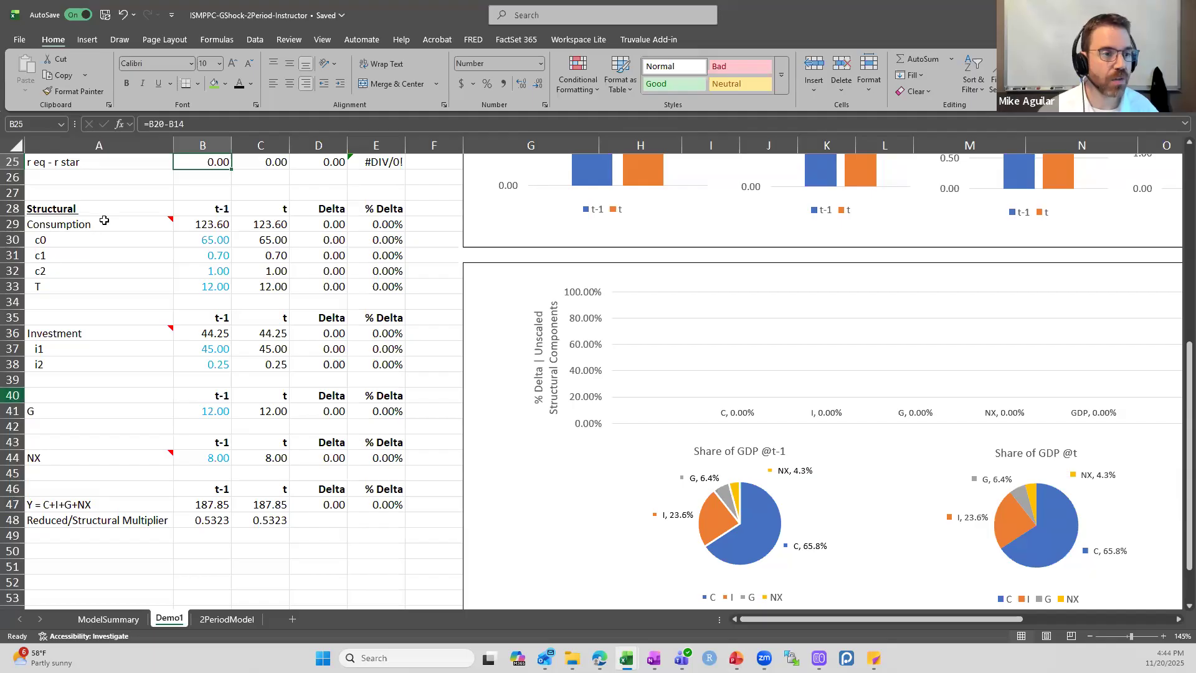
mouse_move(104, 226)
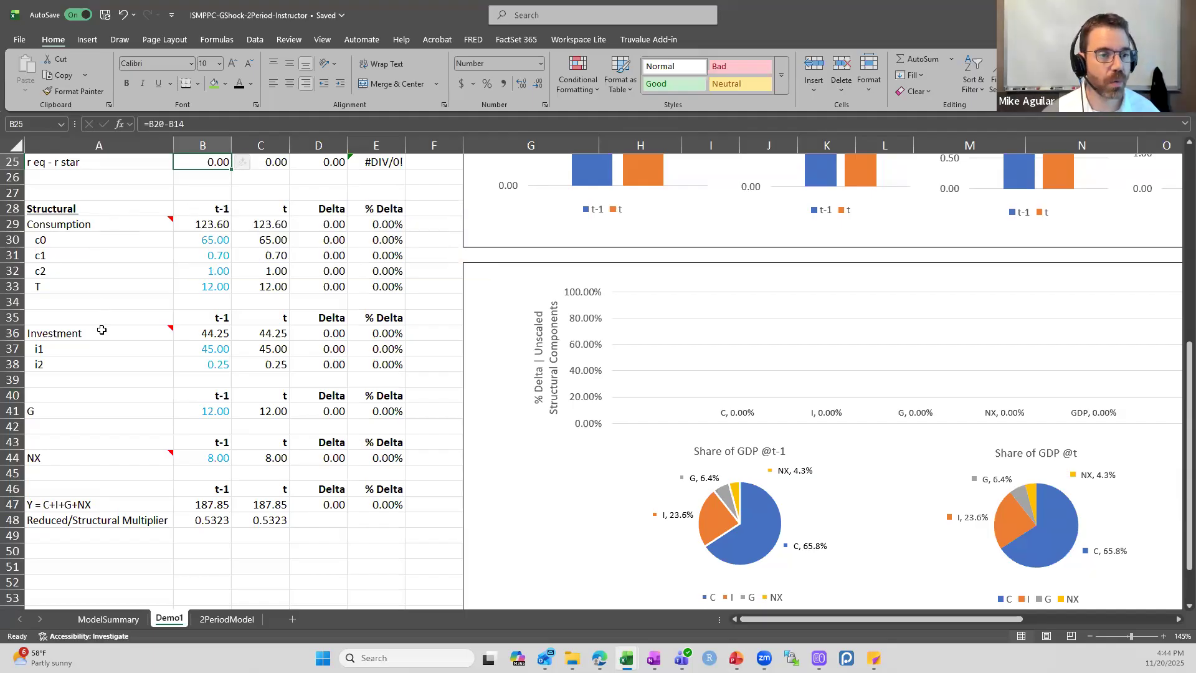
mouse_move(101, 330)
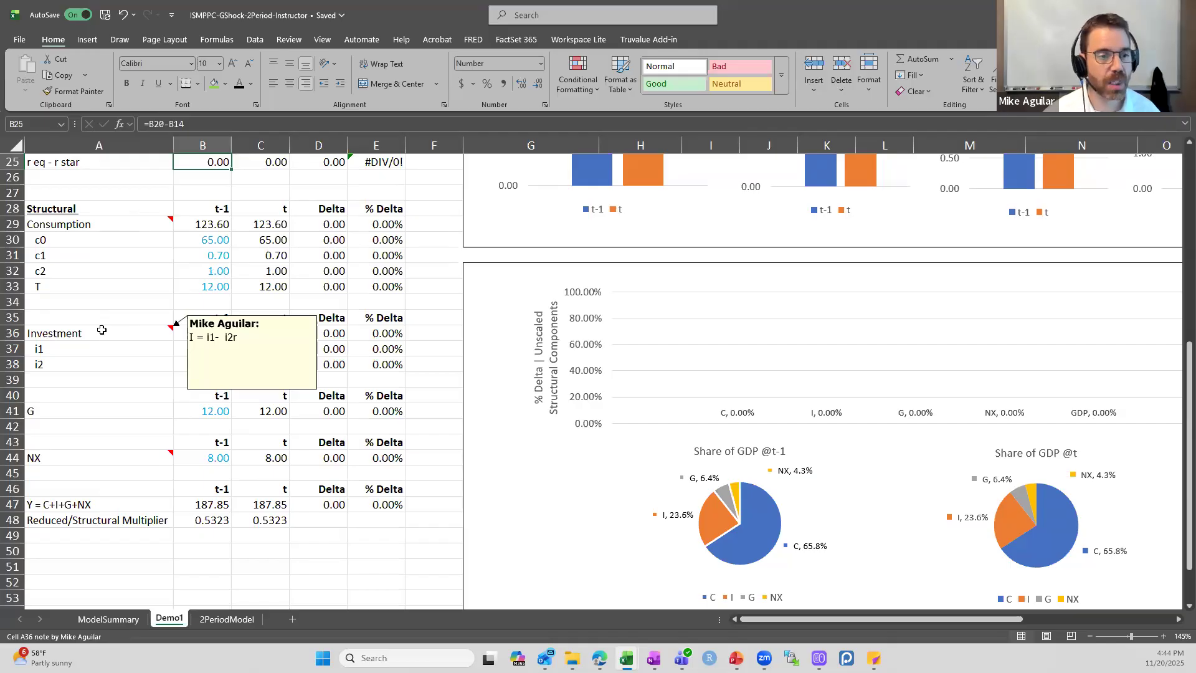
left_click(217, 414)
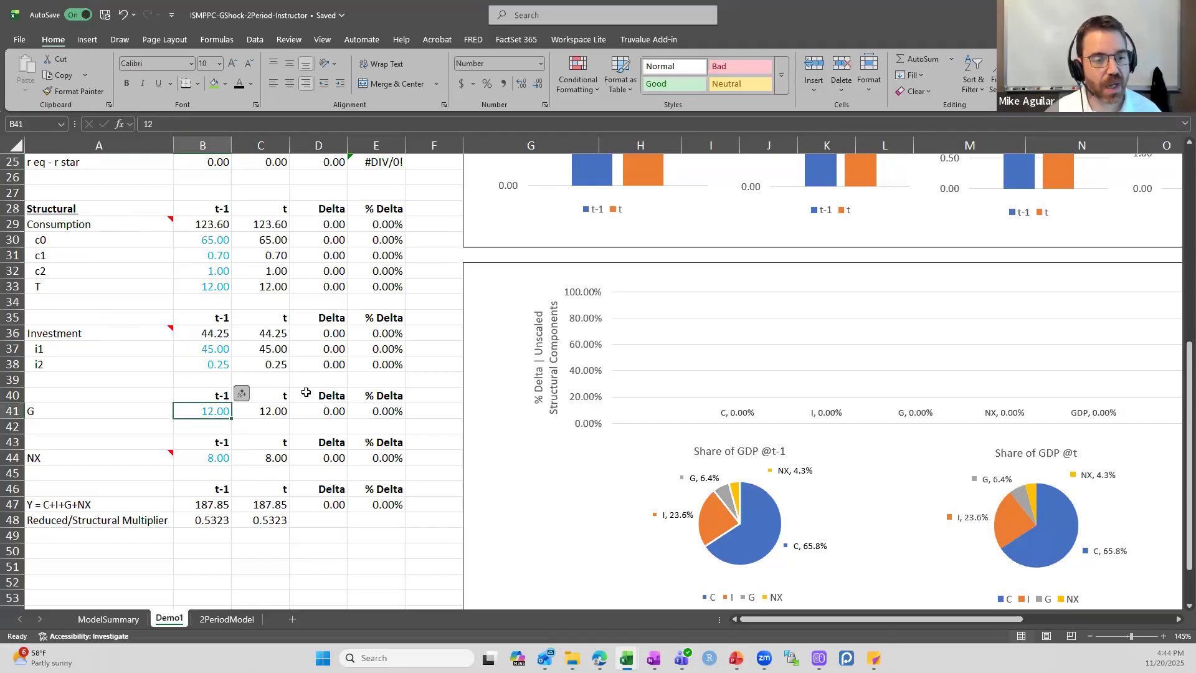
key("Down")
key("Down")
key("Down")
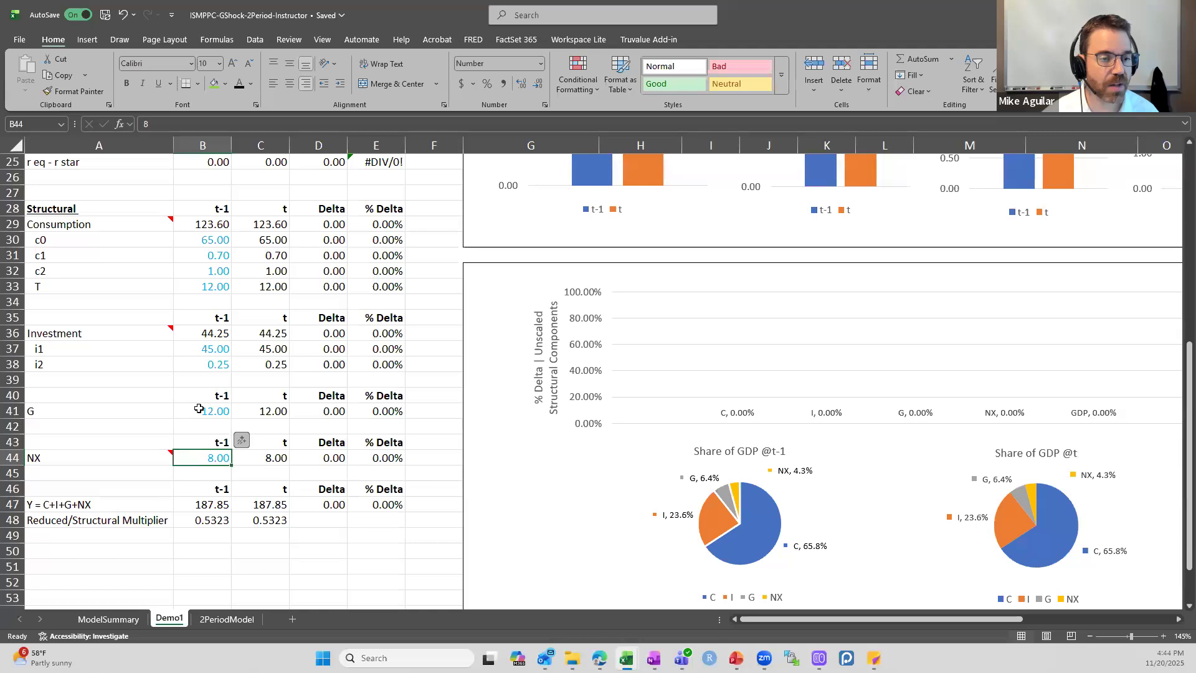
mouse_move(145, 460)
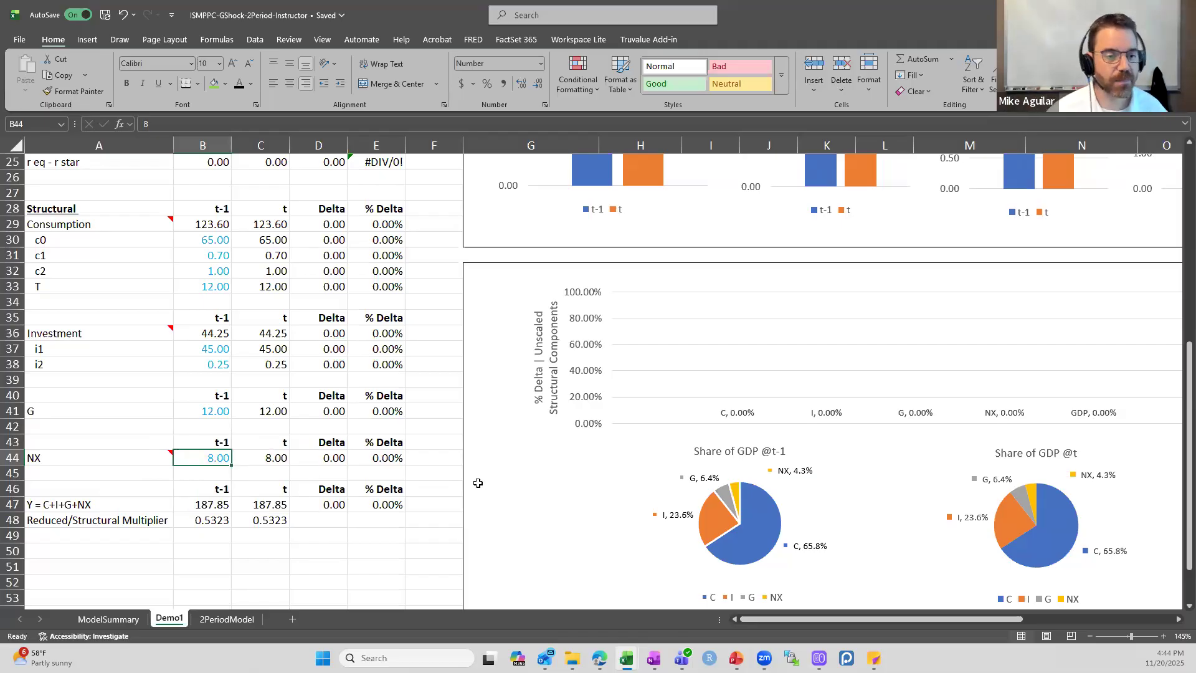
Step: Inspect the Level formulas for C and GDP in the Induced Structural Values table
scroll(684, 372, "up", 8)
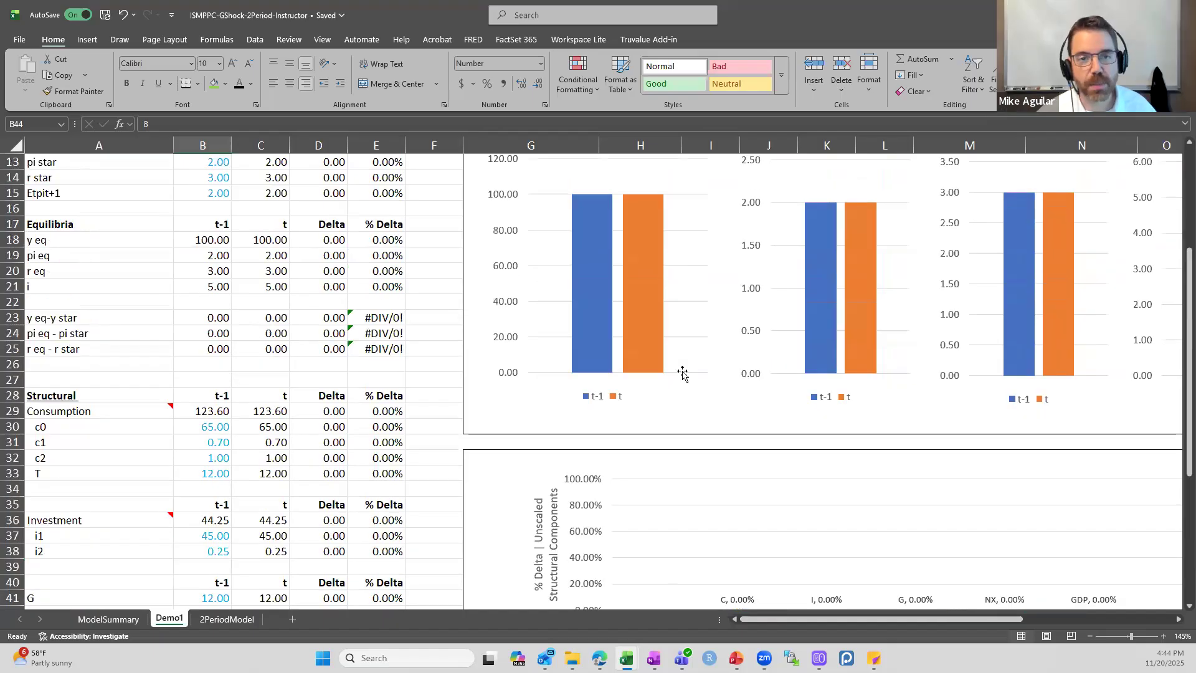
double_click(661, 192)
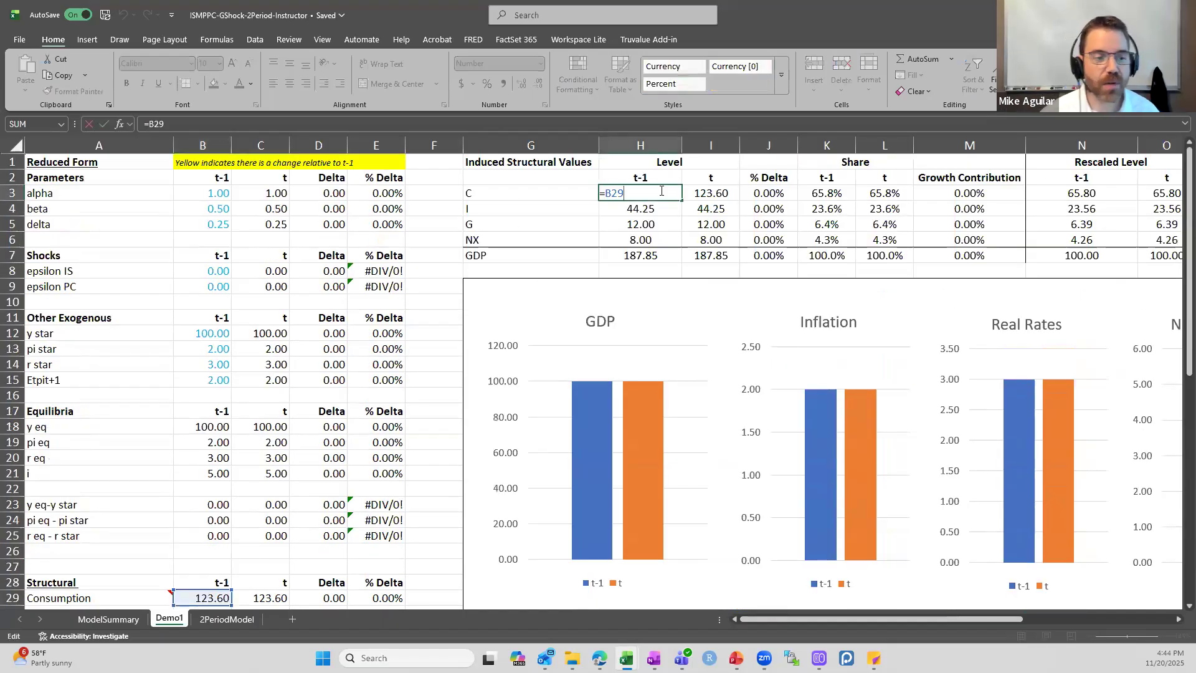
key("Escape")
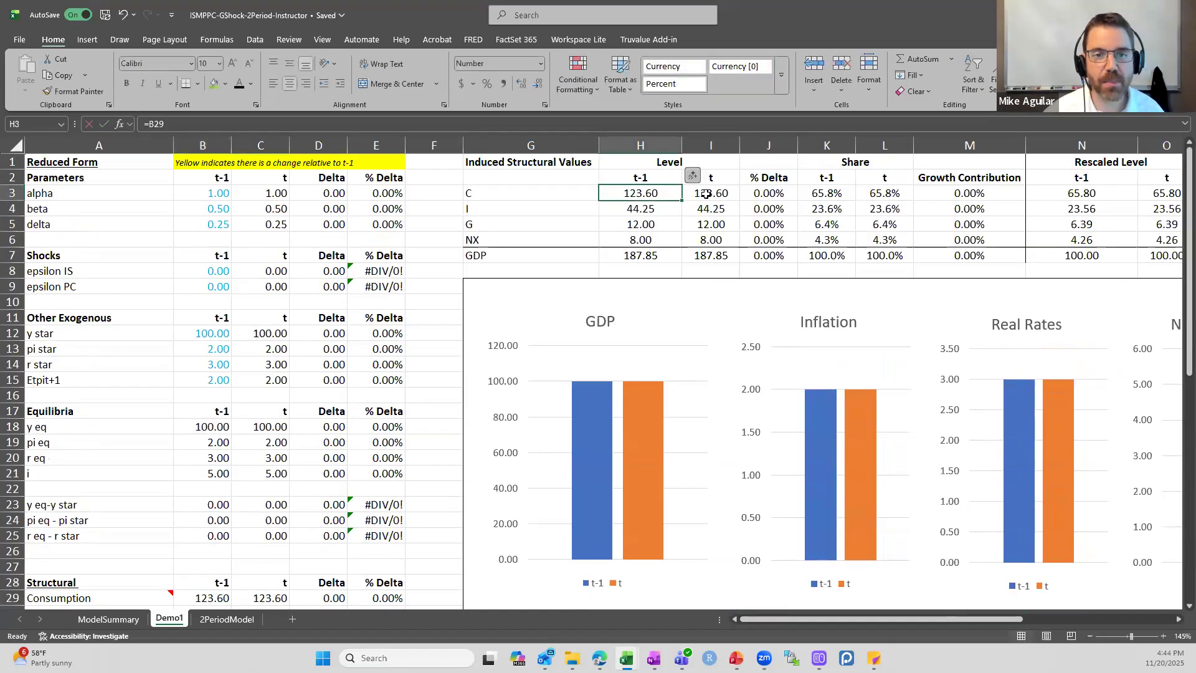
left_click(643, 255)
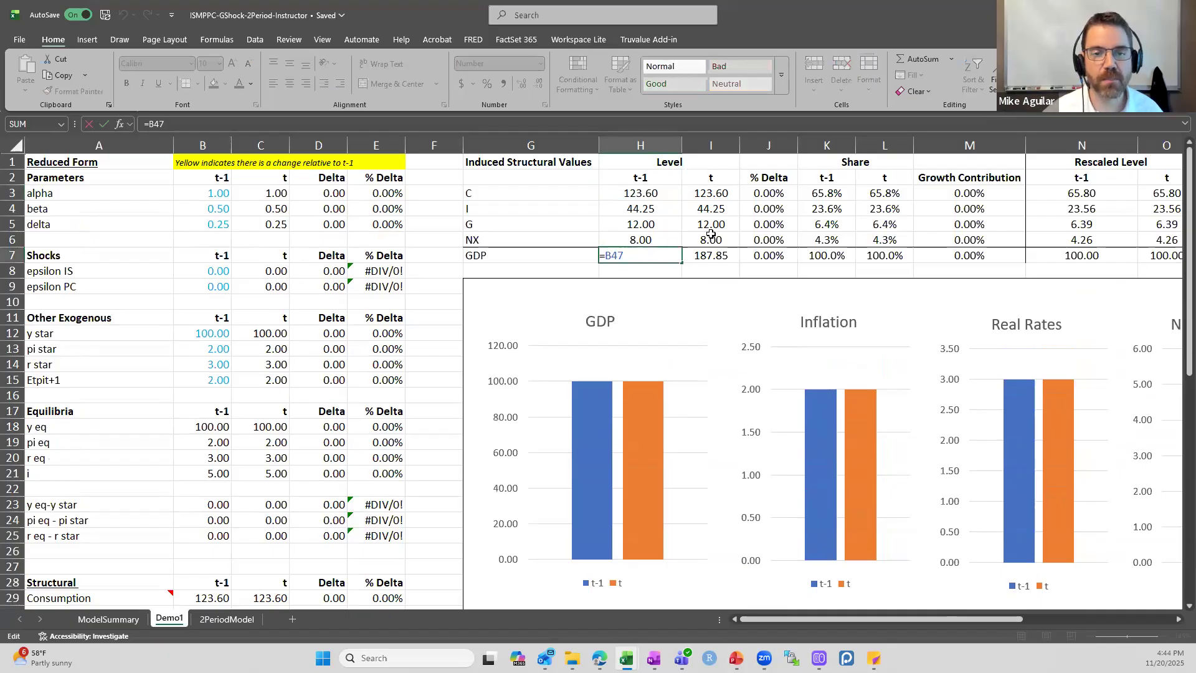
double_click(722, 254)
key("Escape")
Step: Inspect the % Delta formulas for C, I and G in the Induced Structural Values table
double_click(780, 193)
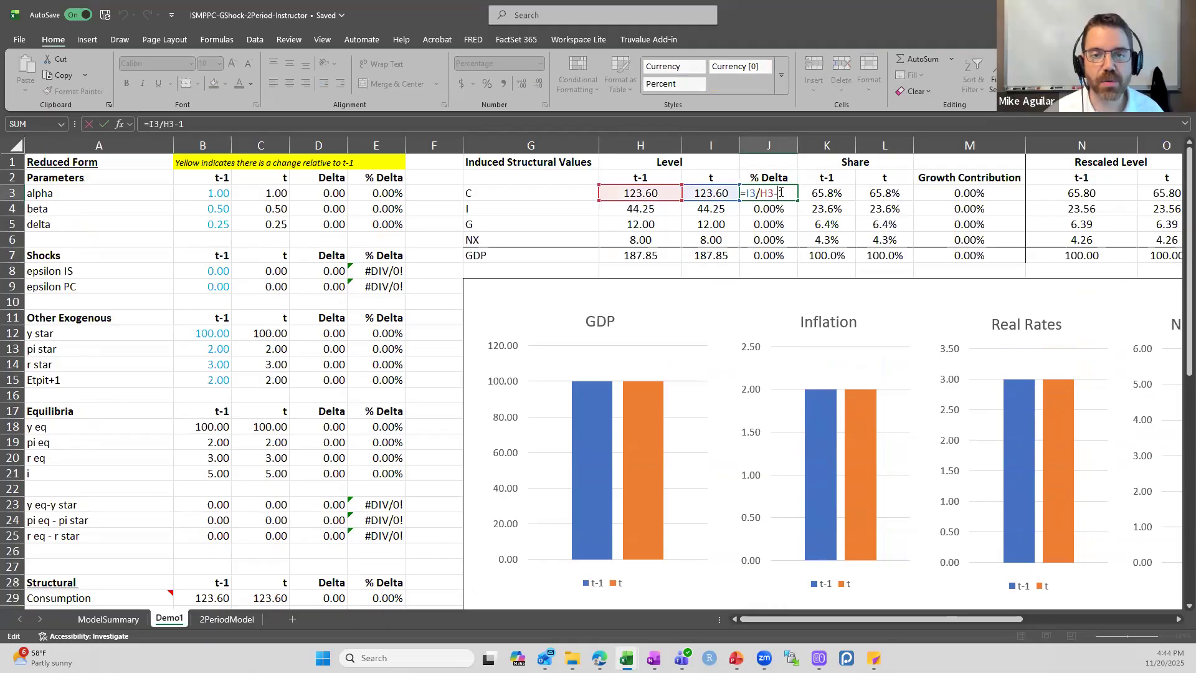
key("Escape")
double_click(777, 214)
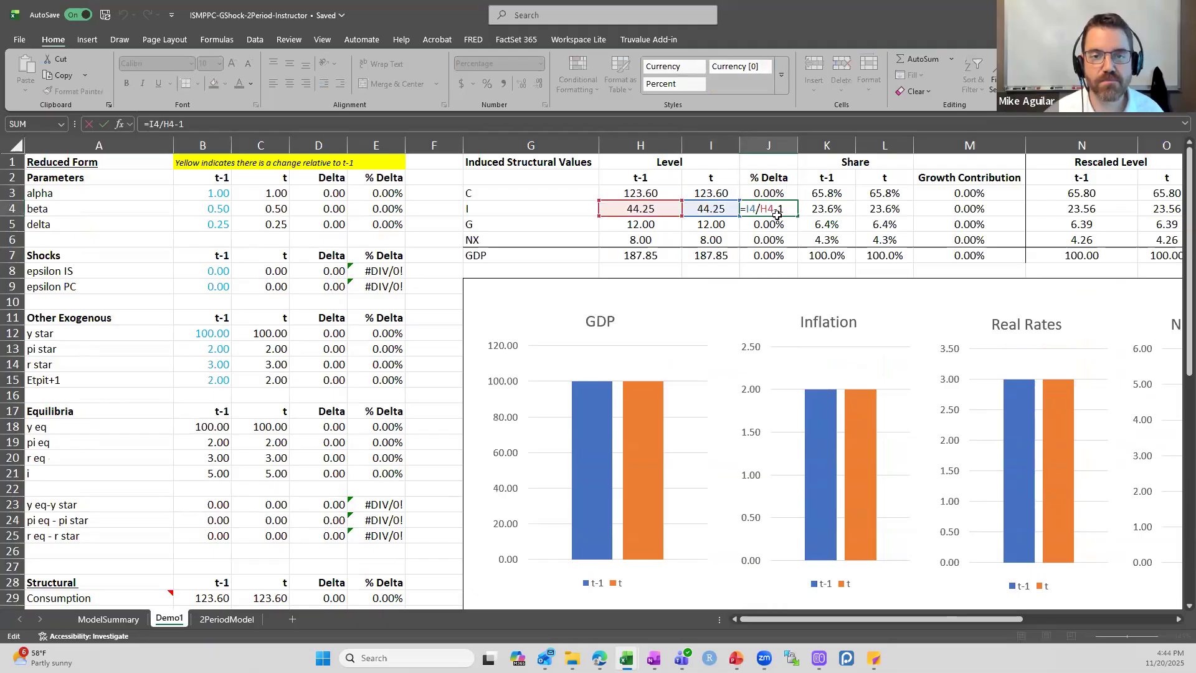
key("Escape")
double_click(778, 223)
key("Escape")
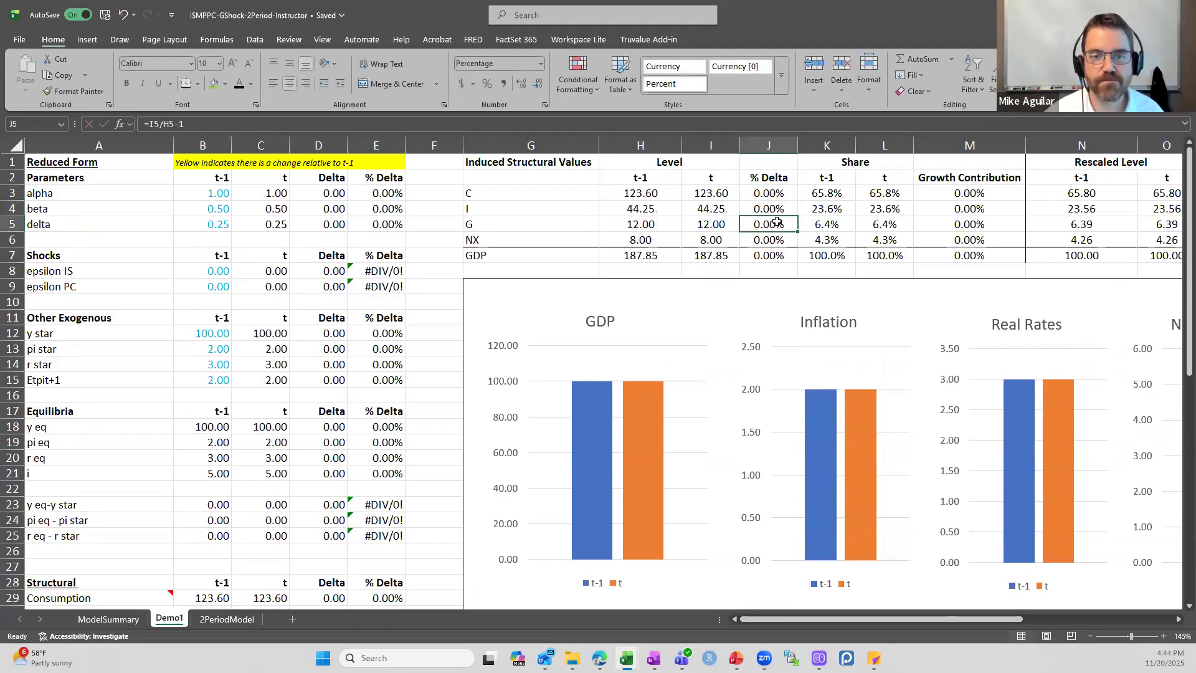
Step: Inspect the t-1 and t Share formulas and the Growth Contribution formula for C
double_click(834, 195)
key("Escape")
double_click(876, 197)
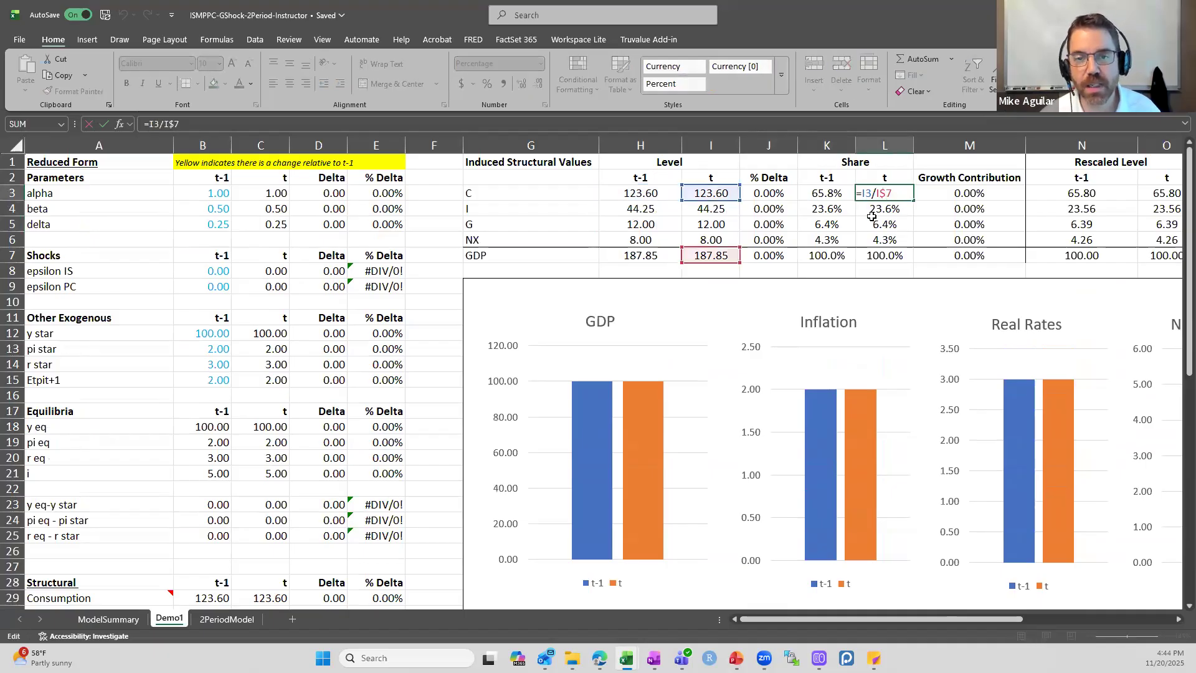
key("Escape")
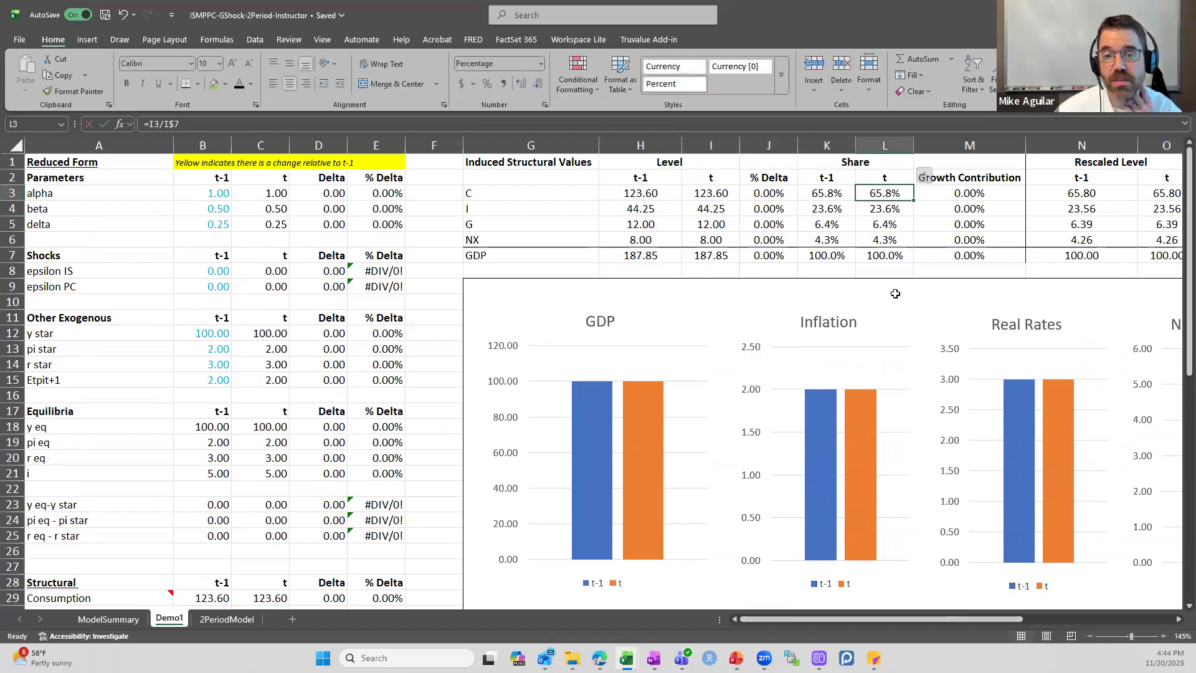
left_click(978, 194)
type("=J3*K3")
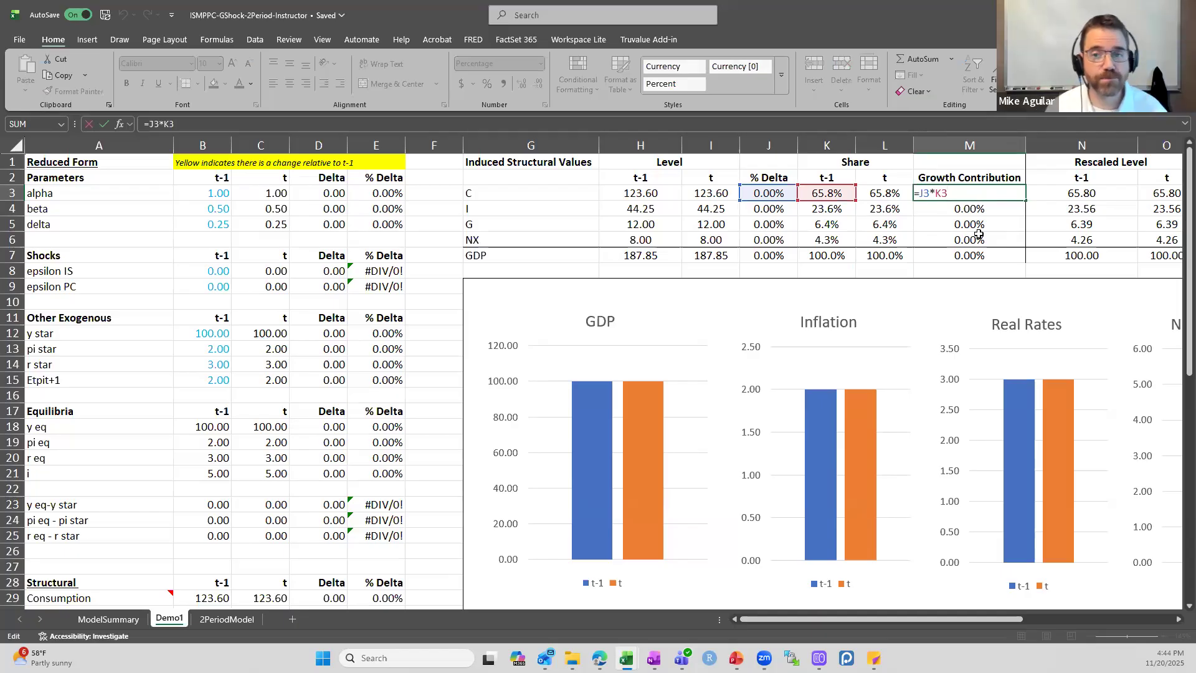
key("ctrl+Return")
Step: Review the GDP, Inflation, Real Rates and Nominal Rates charts alongside the t-1 epsilon IS and y star inputs
scroll(756, 330, "down", 1)
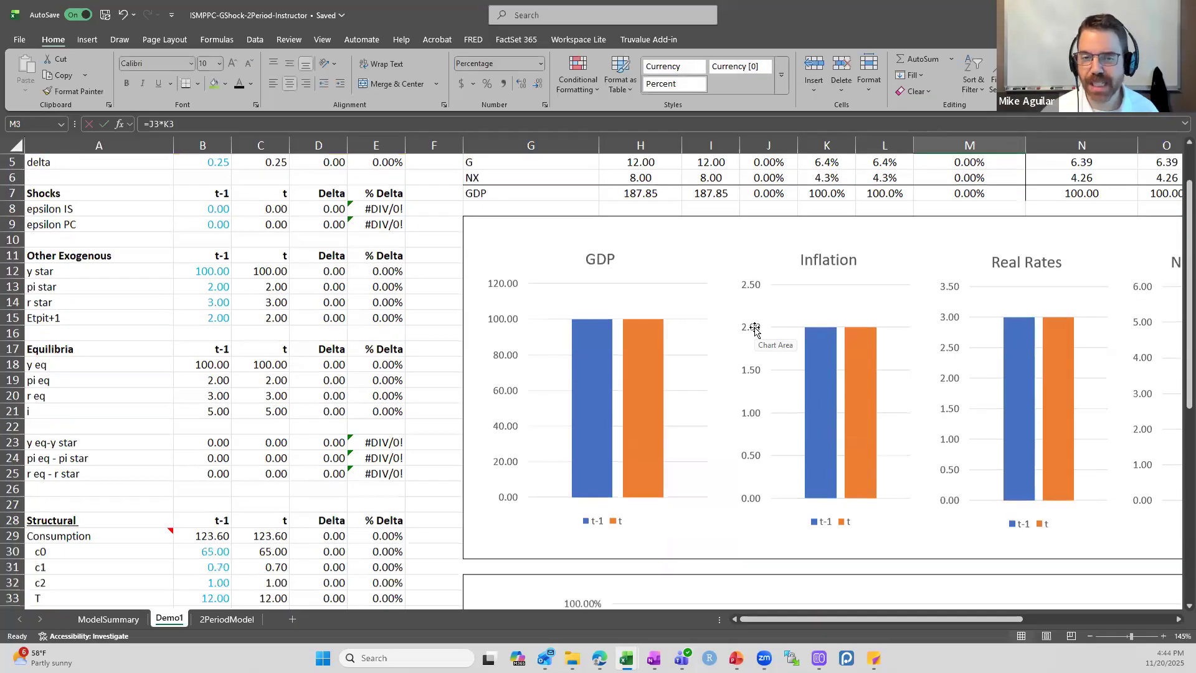
scroll(755, 331, "down", 1)
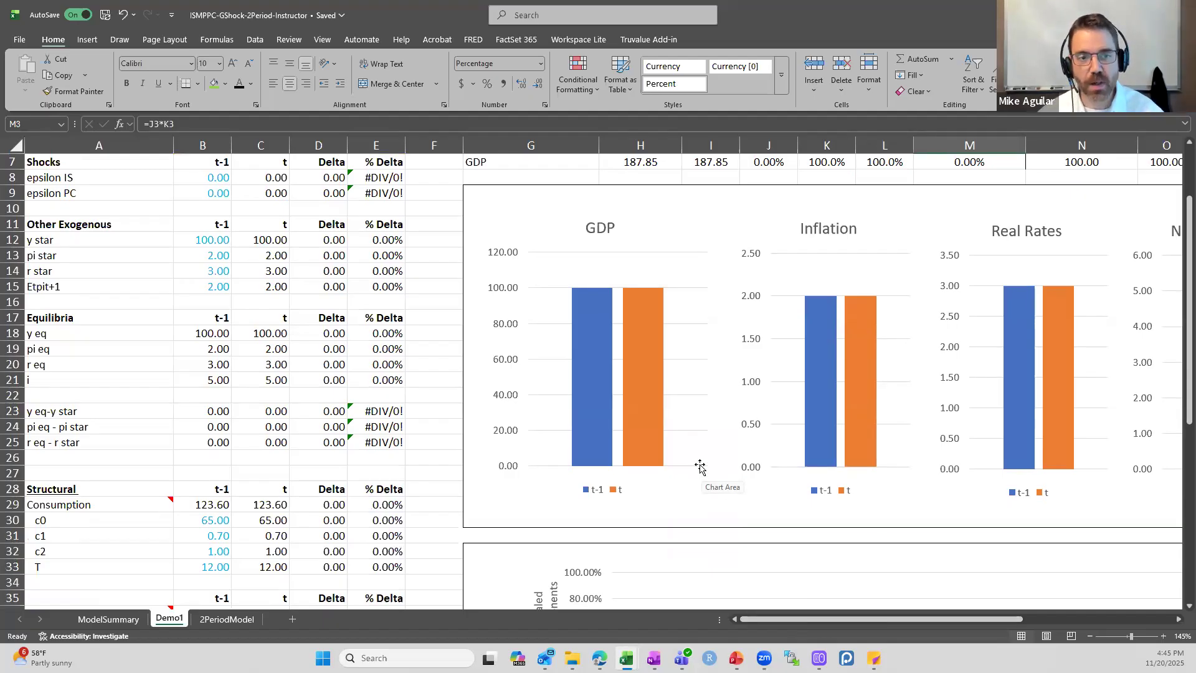
scroll(303, 397, "up", 2)
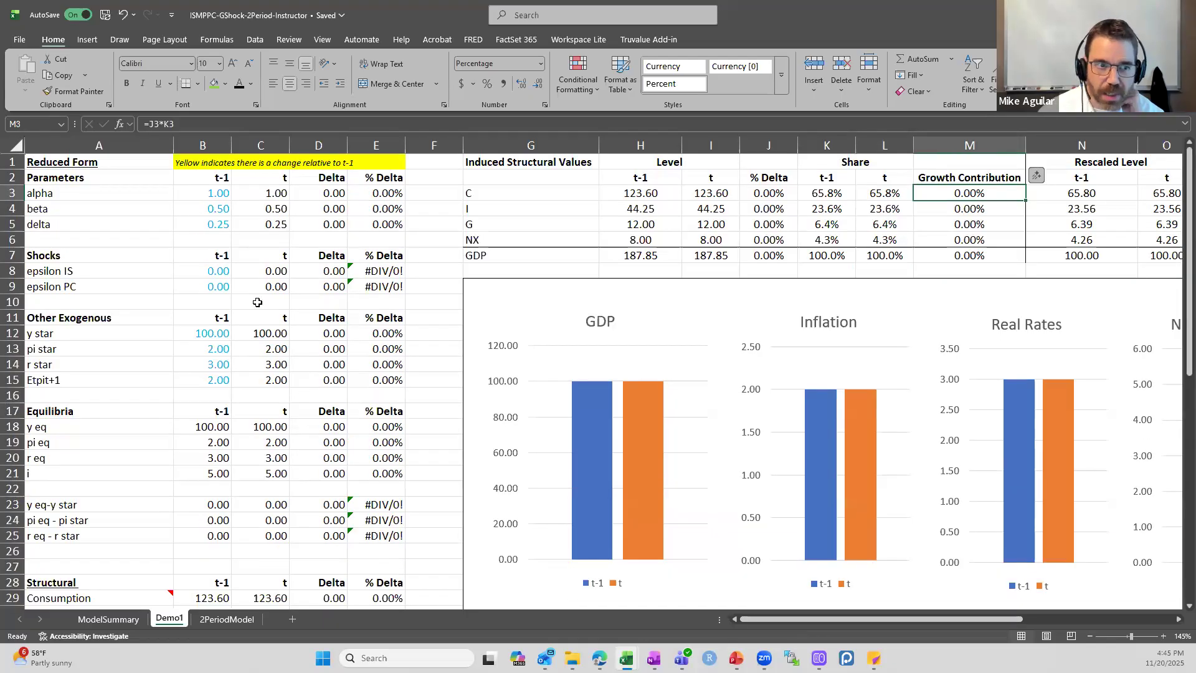
left_click(223, 276)
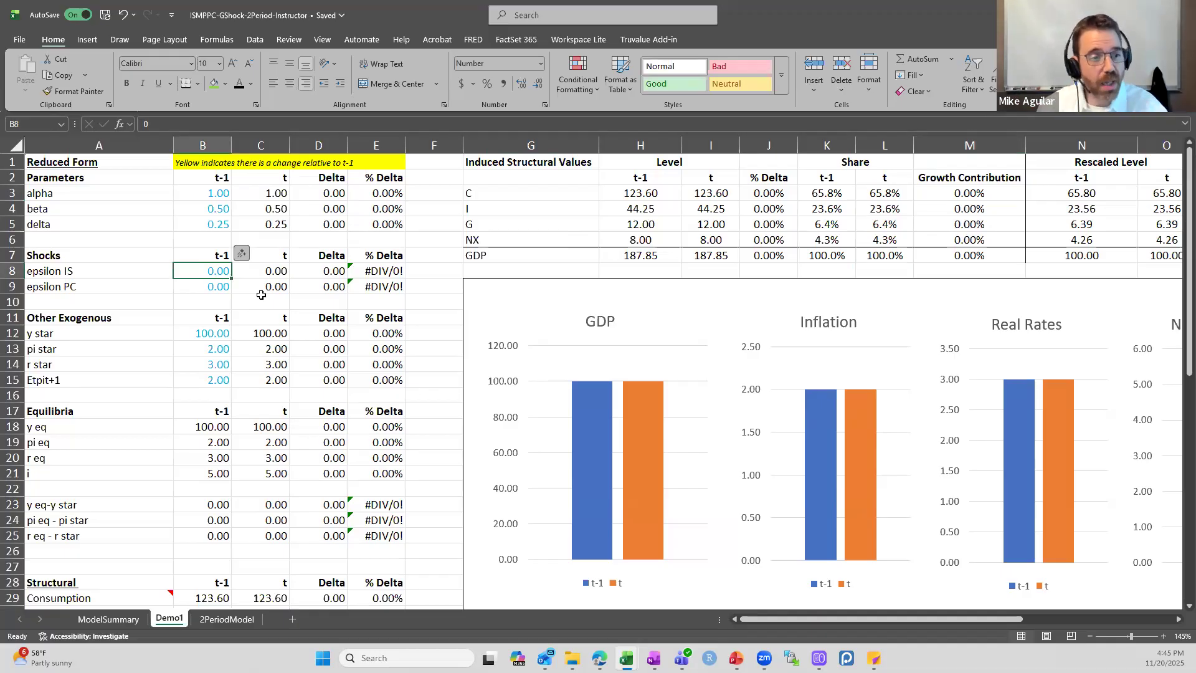
left_click(192, 333)
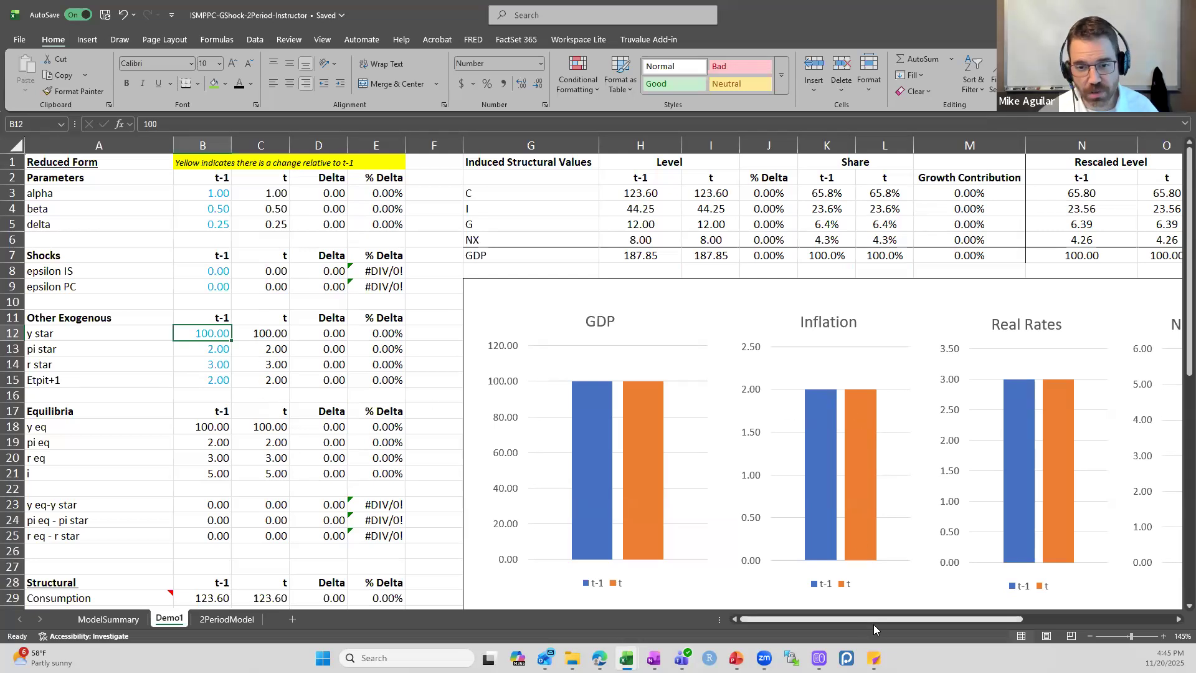
left_click_drag(884, 622, 959, 628)
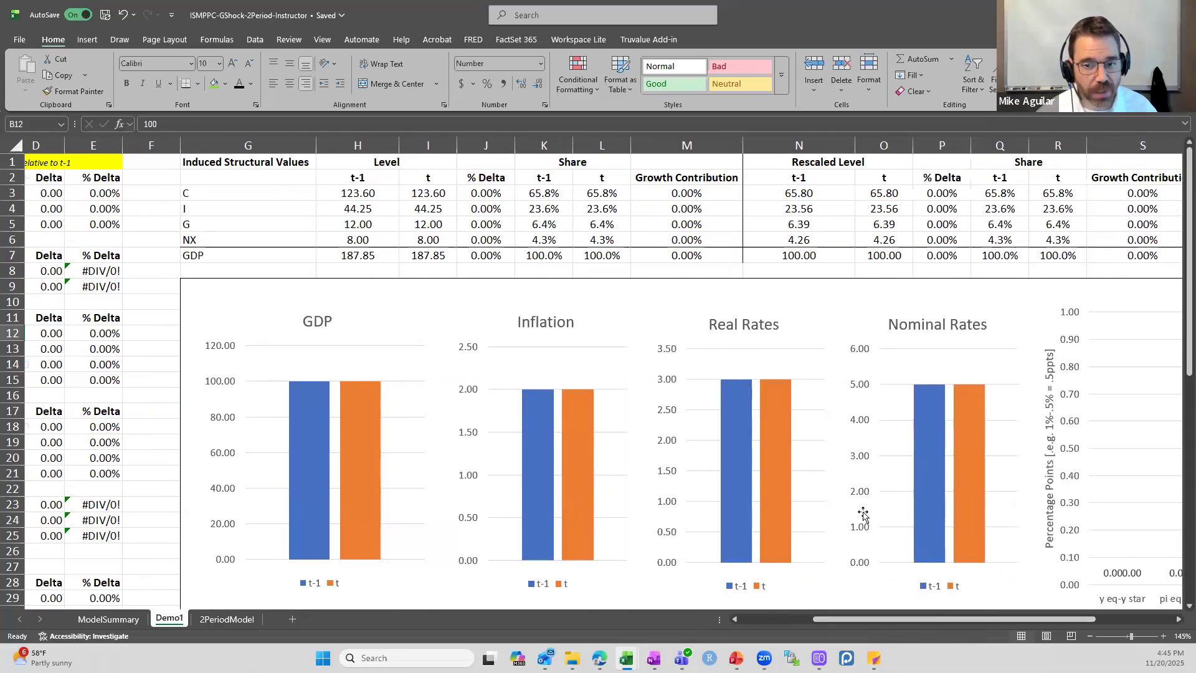
mouse_move(961, 461)
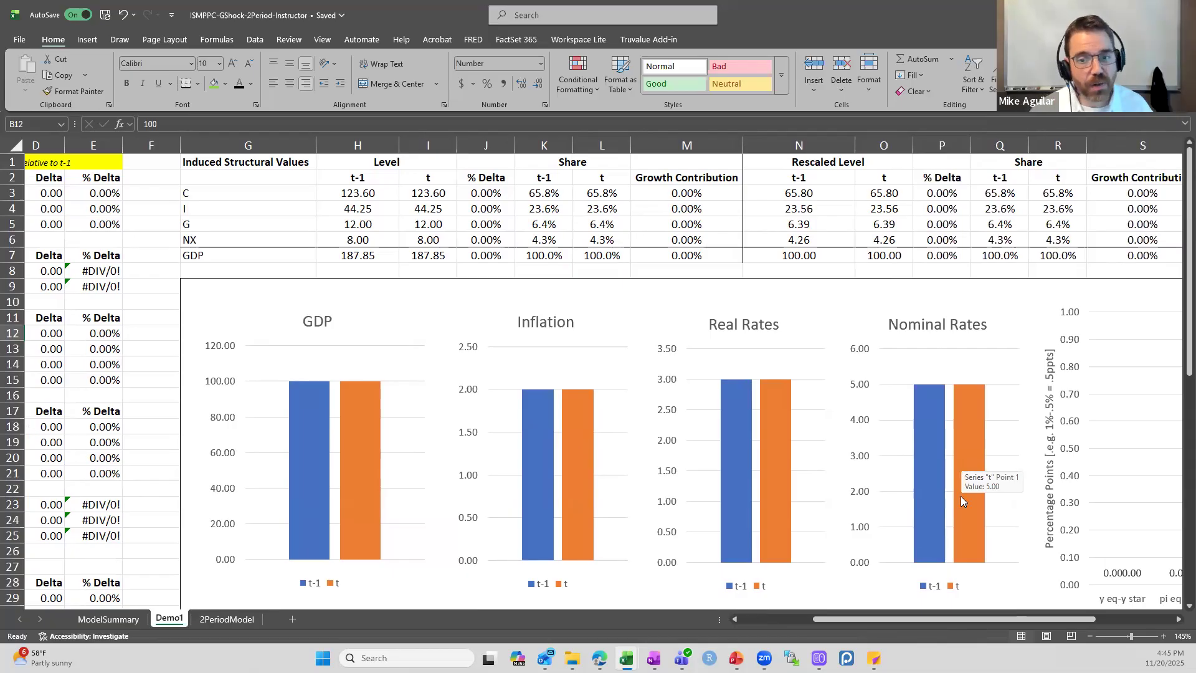
left_click(782, 619)
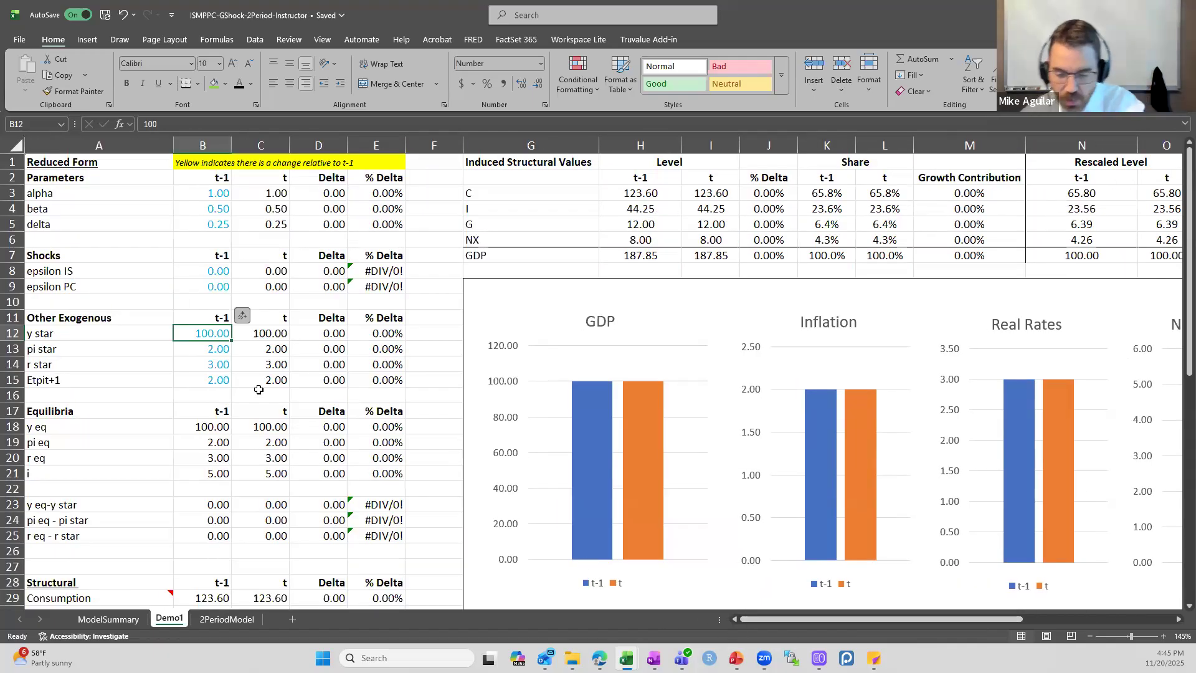
Step: Set the epsilon IS shock in period t to 1
left_click(261, 273)
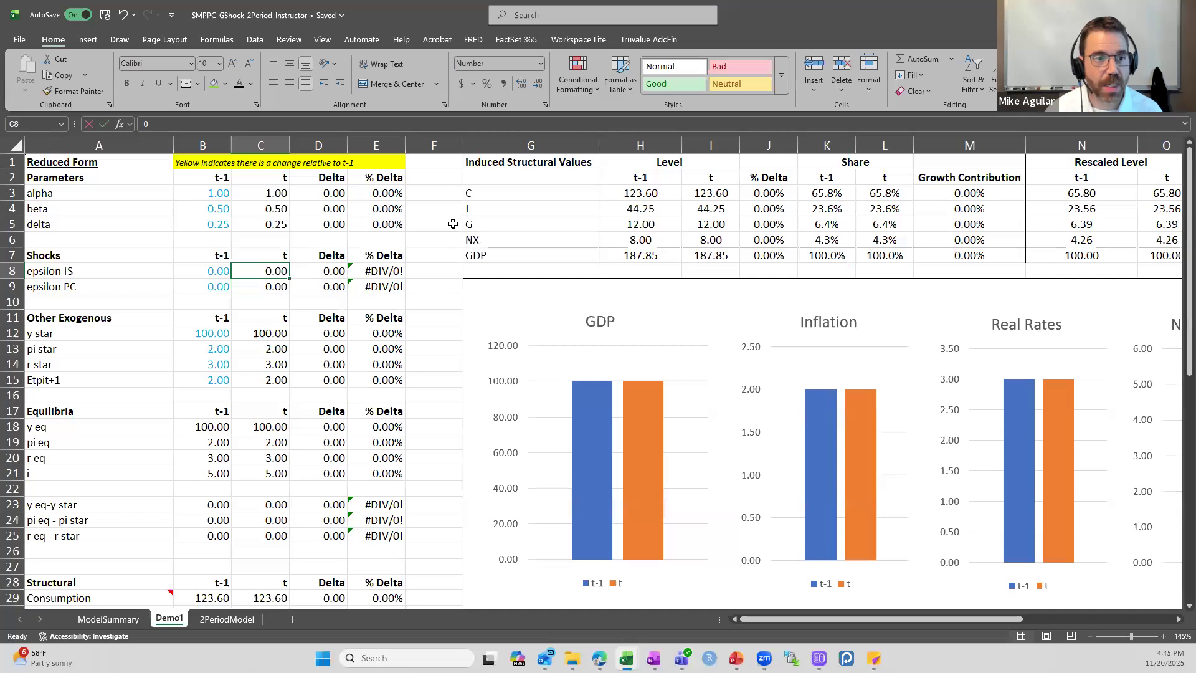
type("1")
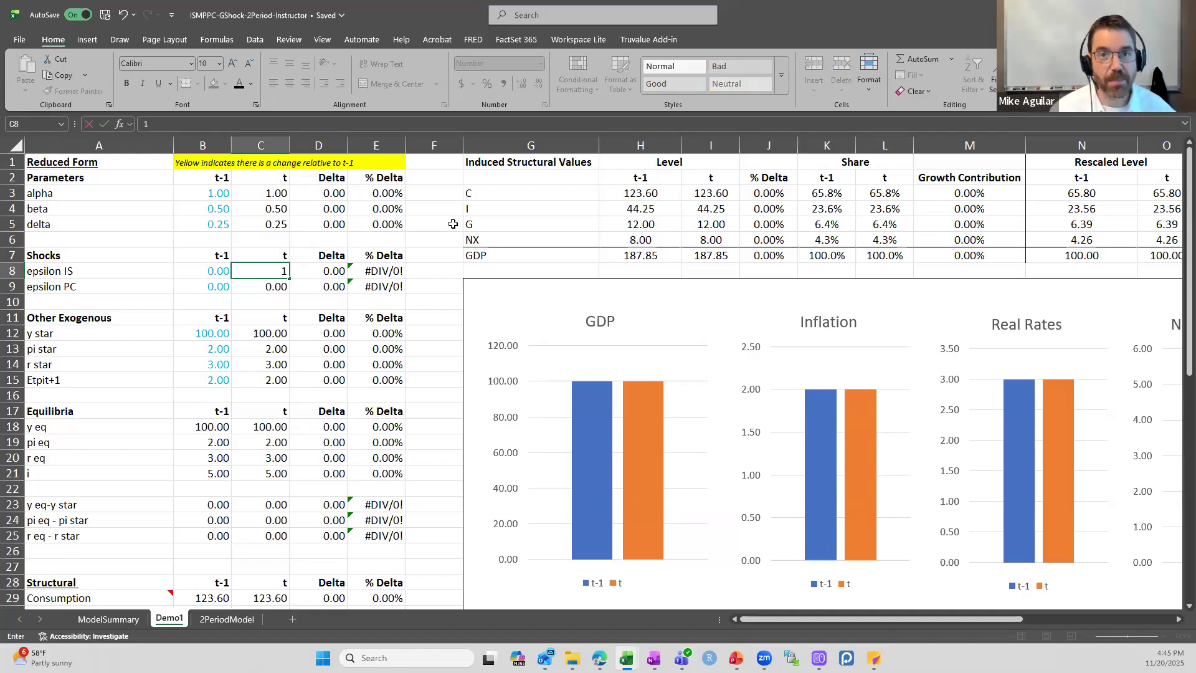
key("Return")
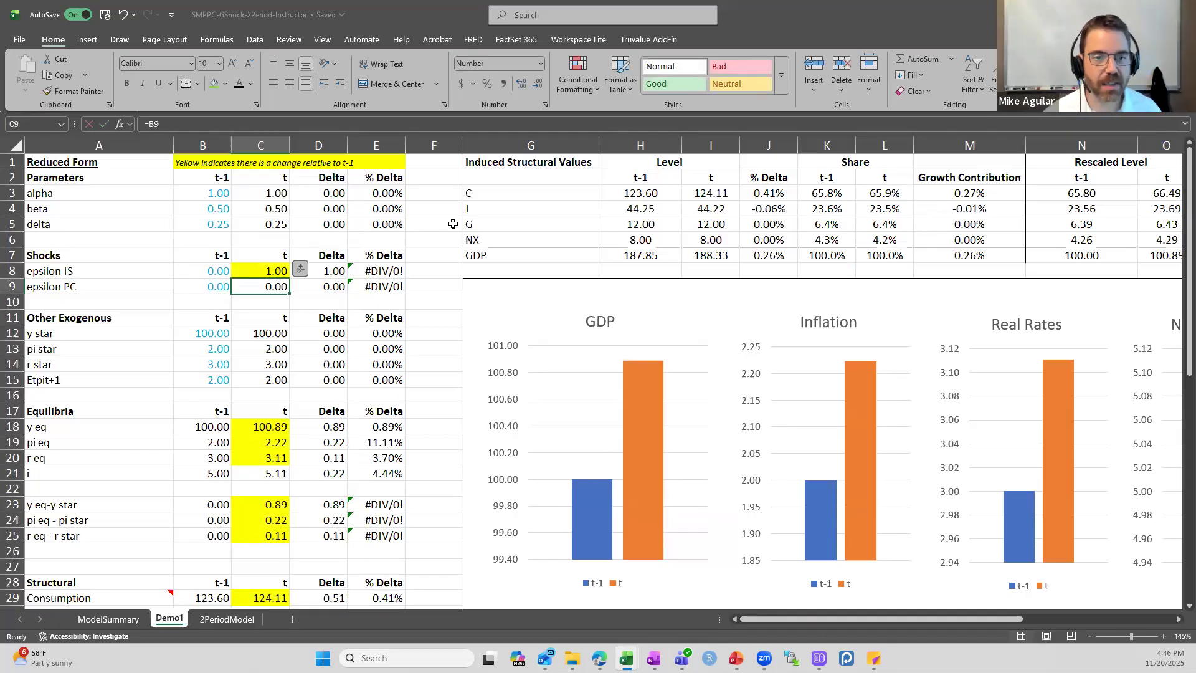
Step: Switch the period t epsilon IS shock to 0, back to 1, and to 0 again to compare the charts
key("Up")
type("0")
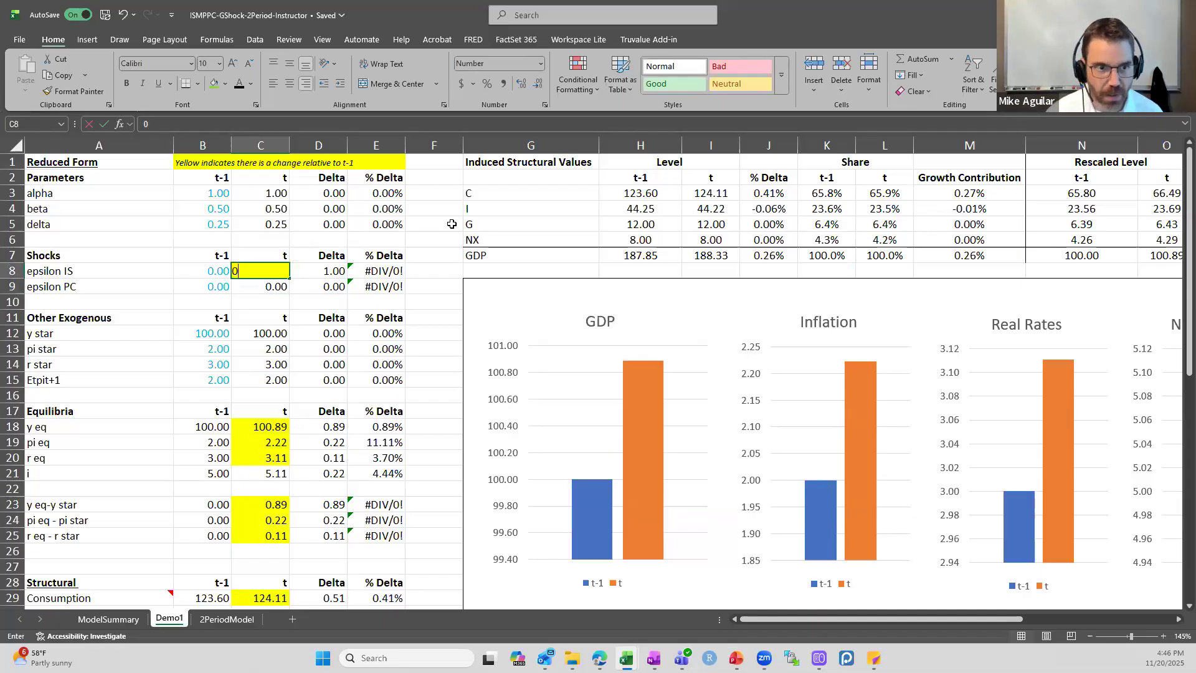
key("Return")
key("Up")
type("1")
key("Return")
key("Up")
type("1")
key("BackSpace")
type("00")
key("Return")
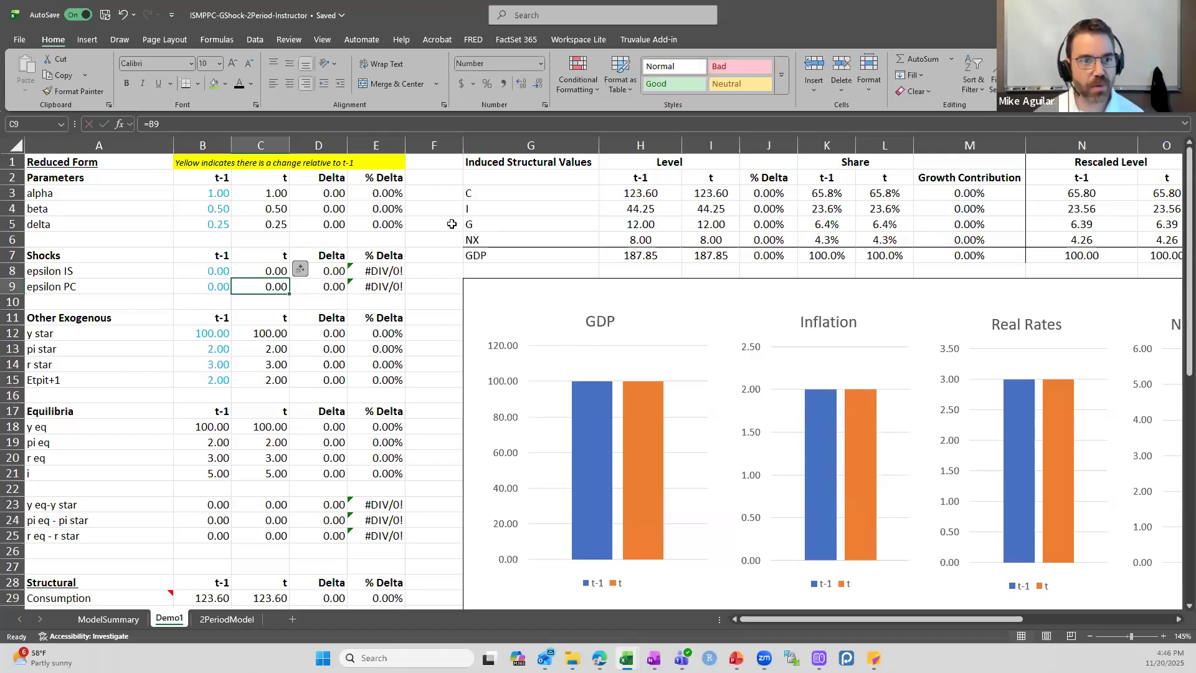
Step: Reapply an epsilon IS shock of 1 in period t
key("Up")
type("1")
key("Return")
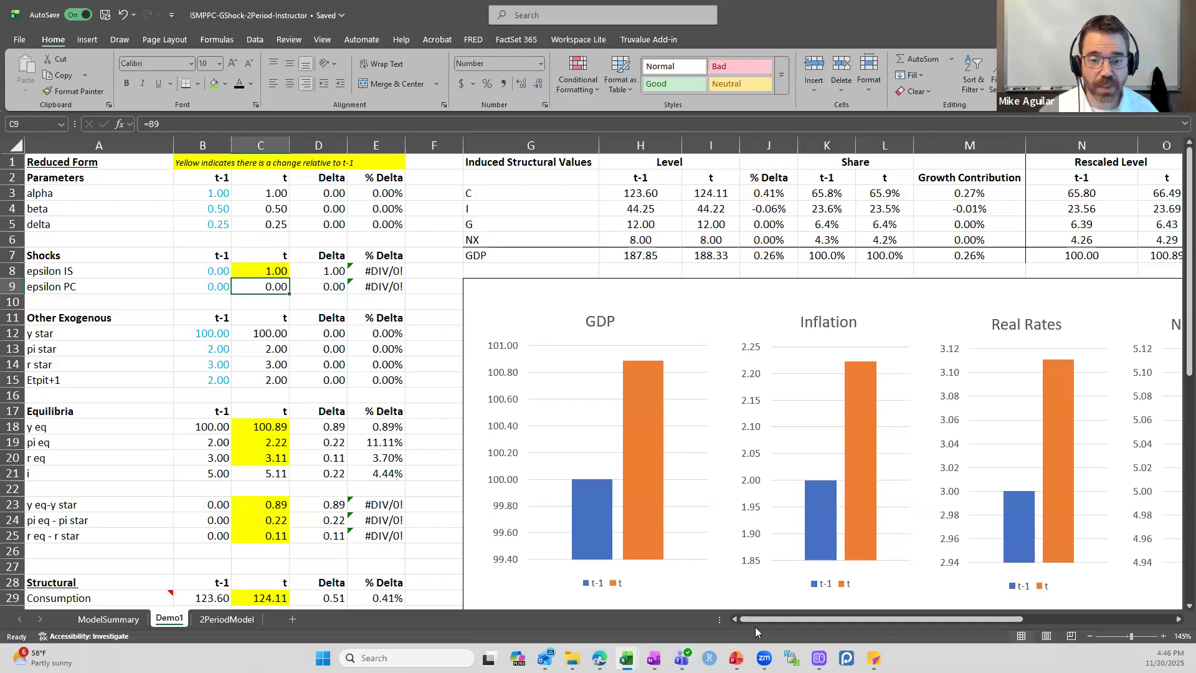
Step: Review the charts of equilibrium gaps, % Delta by structural component, shares of GDP and contributions to GDP growth
left_click_drag(759, 620, 884, 619)
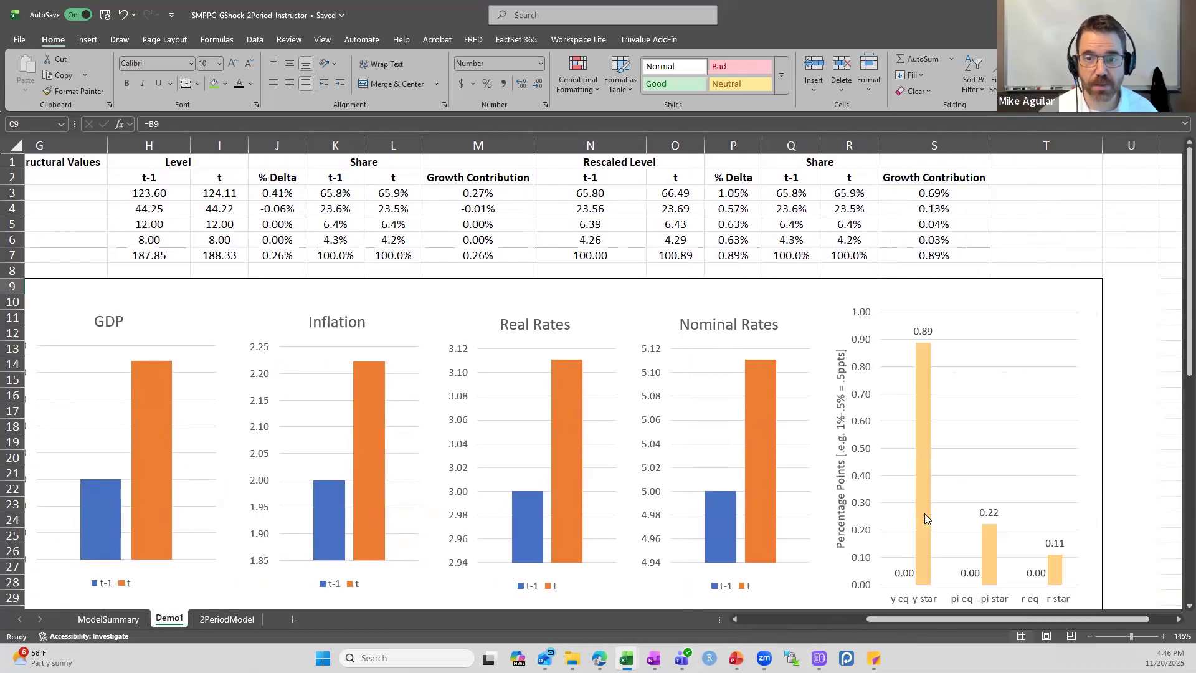
scroll(995, 453, "down", 1)
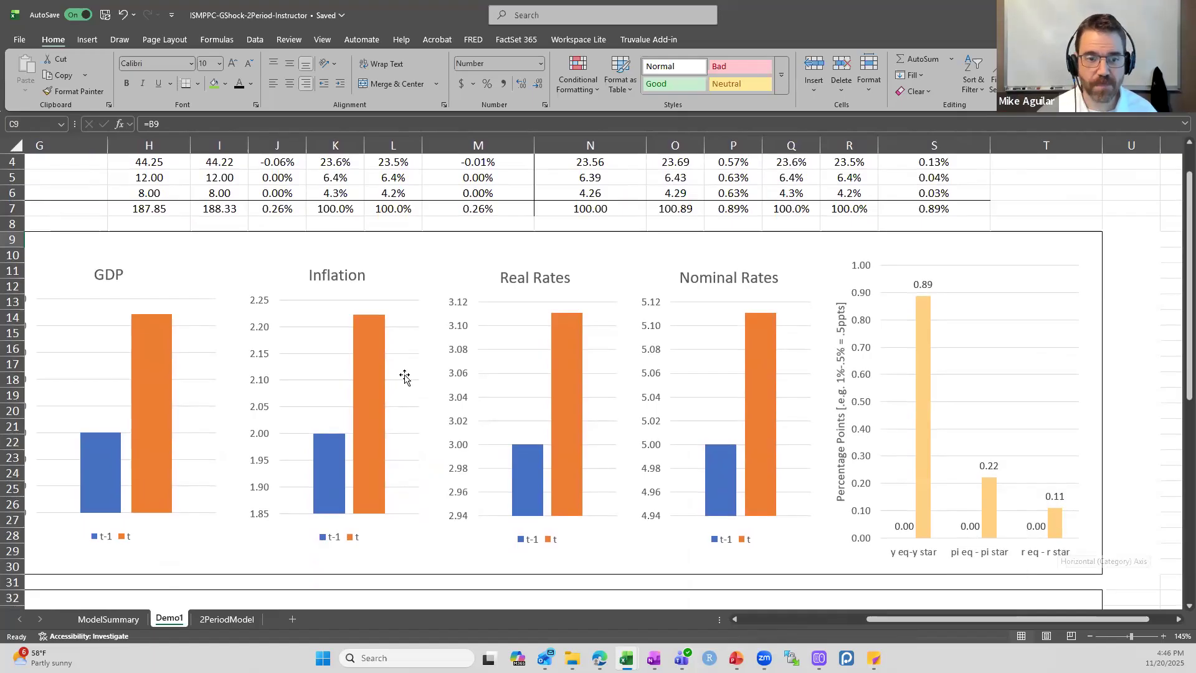
scroll(407, 378, "down", 2)
scroll(561, 461, "down", 4)
scroll(854, 604, "down", 1)
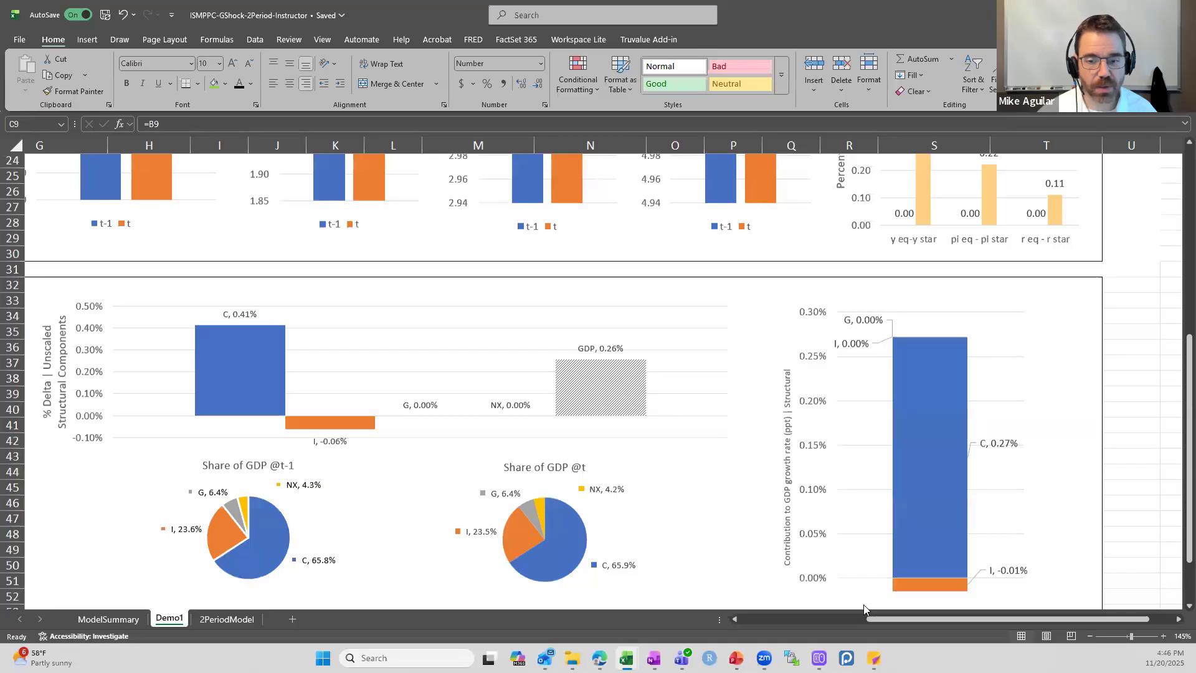
scroll(874, 613, "down", 1)
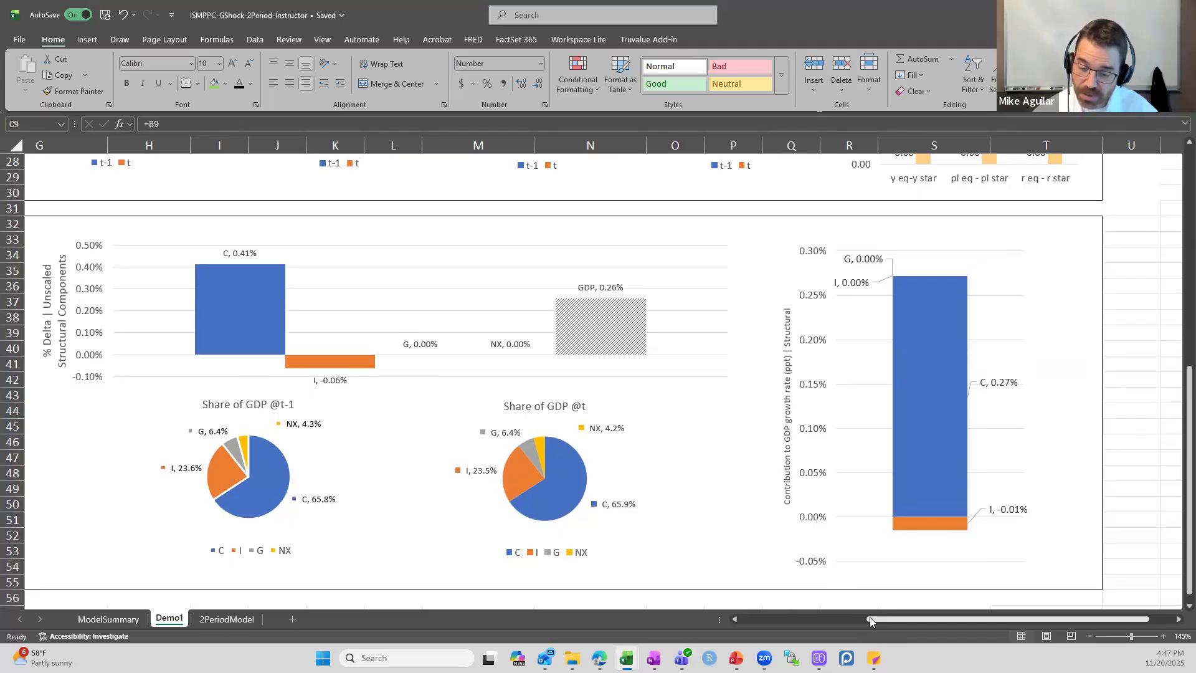
Step: Inspect the t-1 formulas for Y = C+I+G+NX in the Structural section and y eq in the Equilibria section
left_click_drag(870, 617, 742, 619)
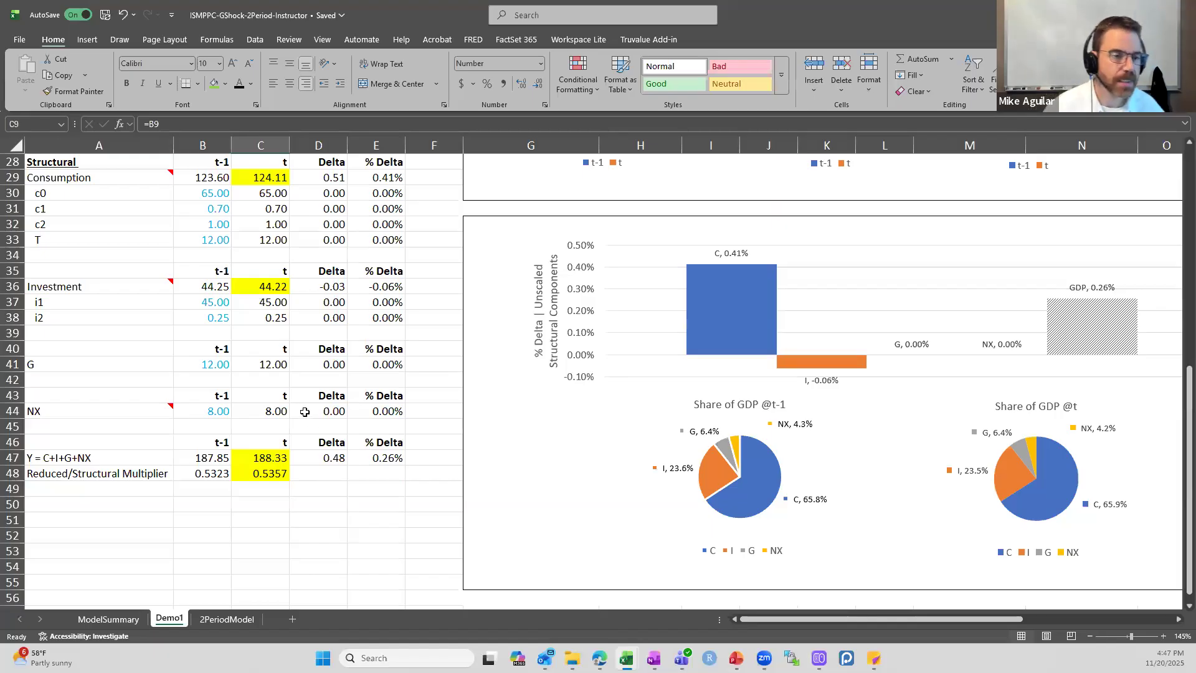
double_click(217, 459)
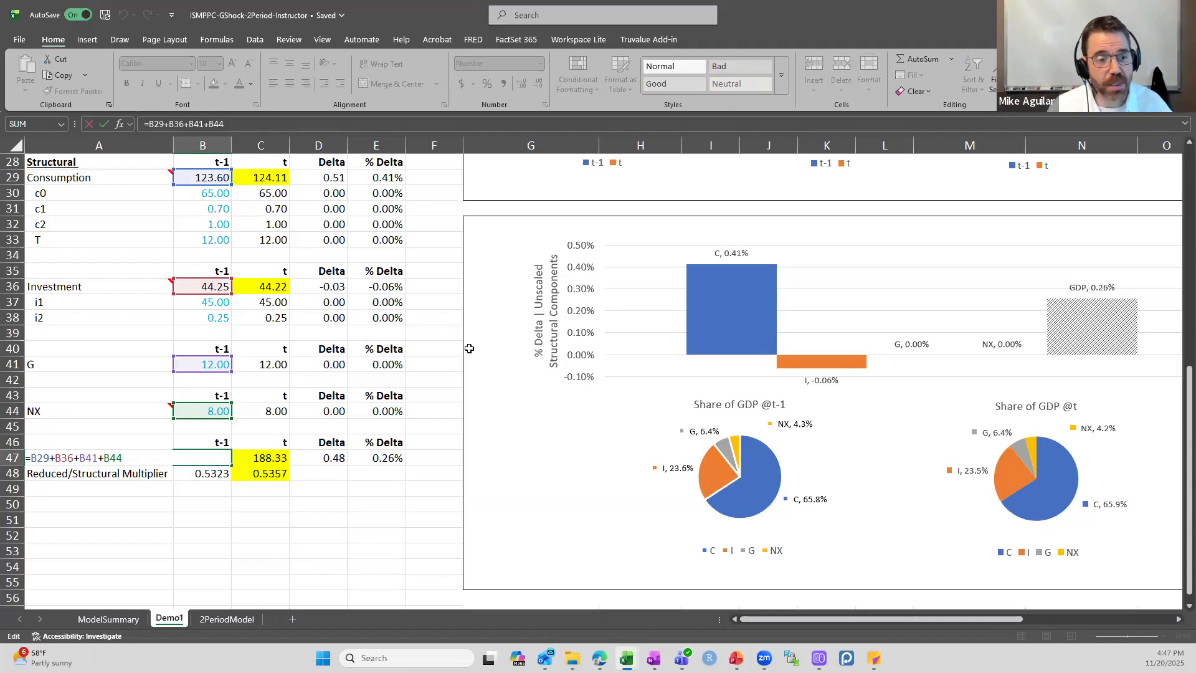
key("Escape")
scroll(452, 328, "up", 3)
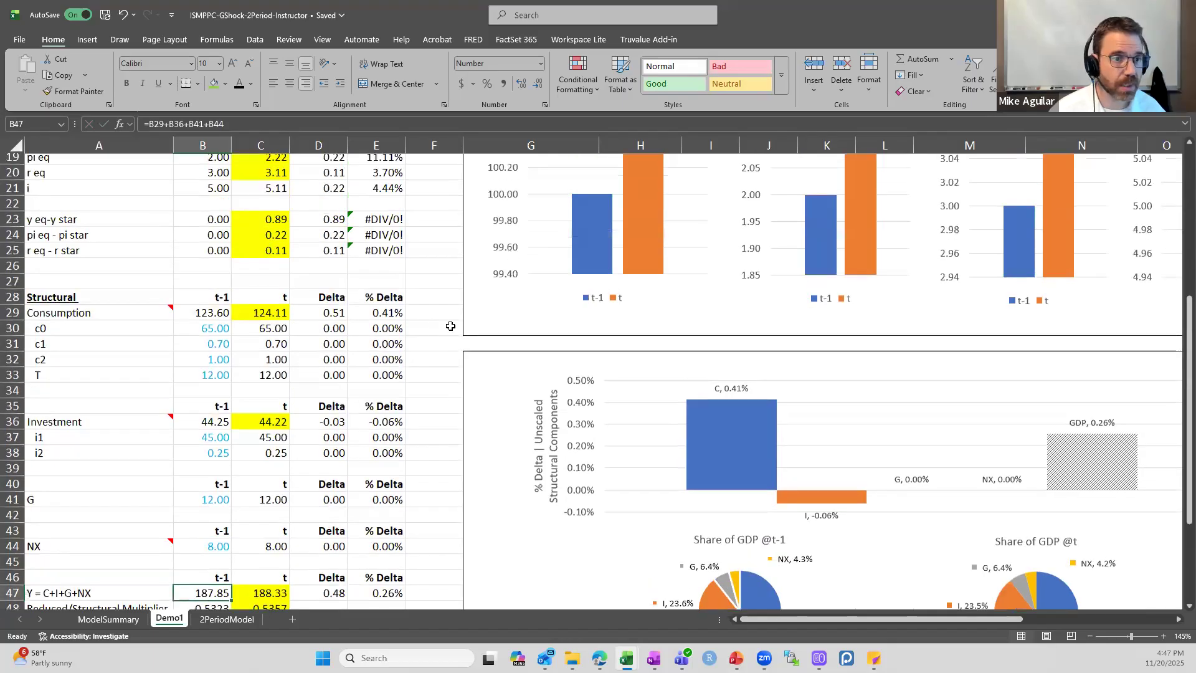
scroll(451, 327, "up", 1)
left_click(221, 193)
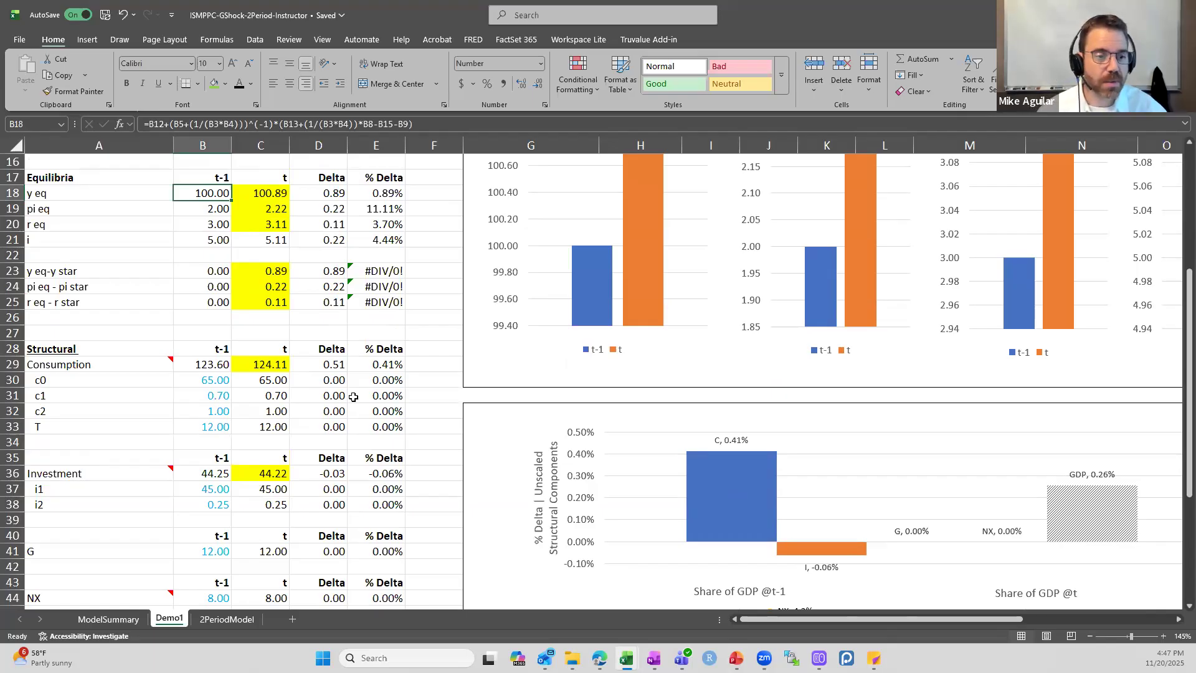
Step: Review the t-1 structural inputs: c0 through T for Consumption, i1 and i2 for Investment, G, and NX
scroll(353, 397, "down", 2)
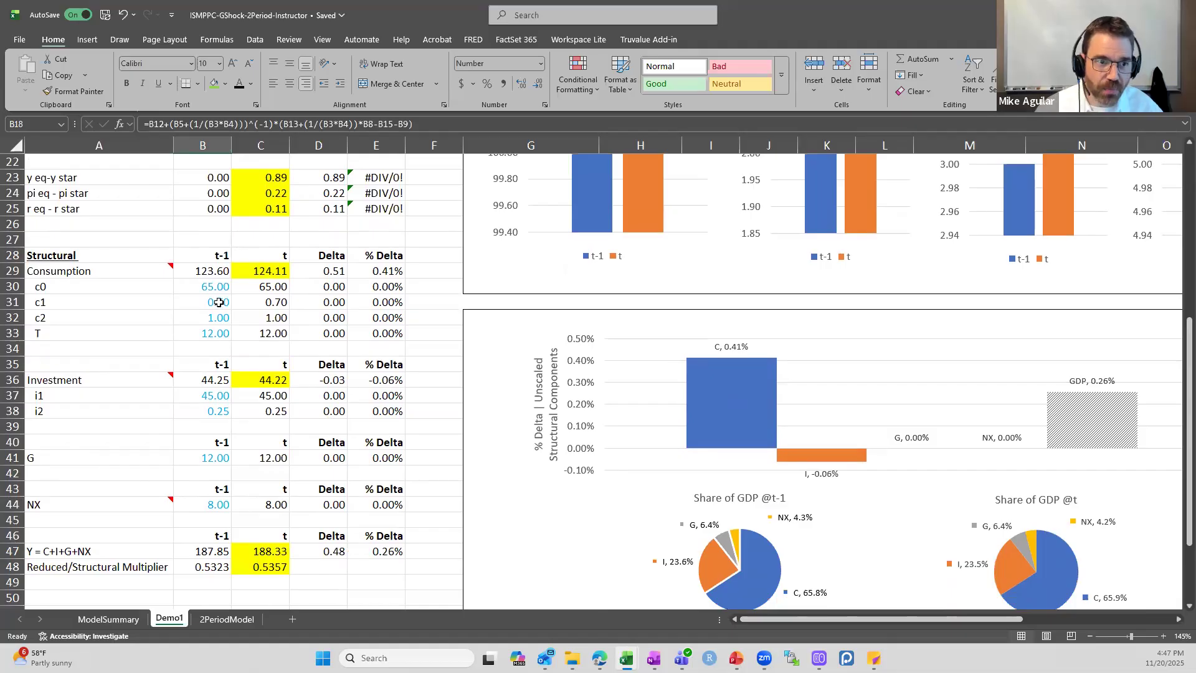
left_click_drag(219, 286, 217, 334)
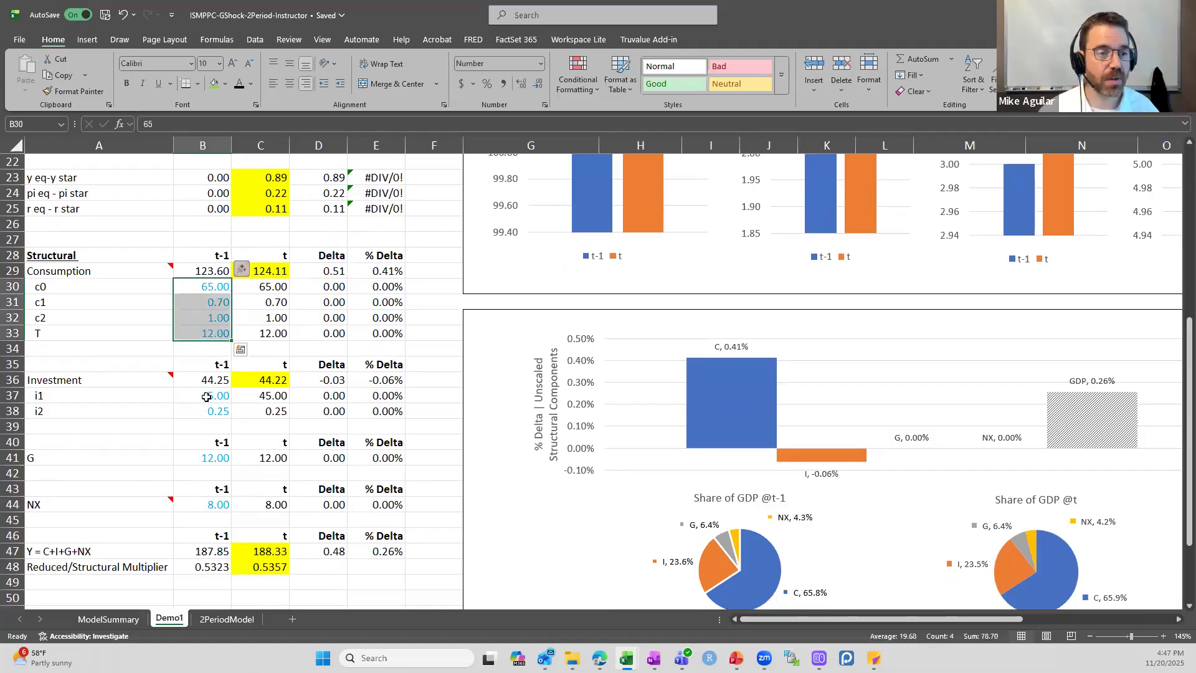
left_click_drag(206, 397, 209, 412)
left_click(214, 458)
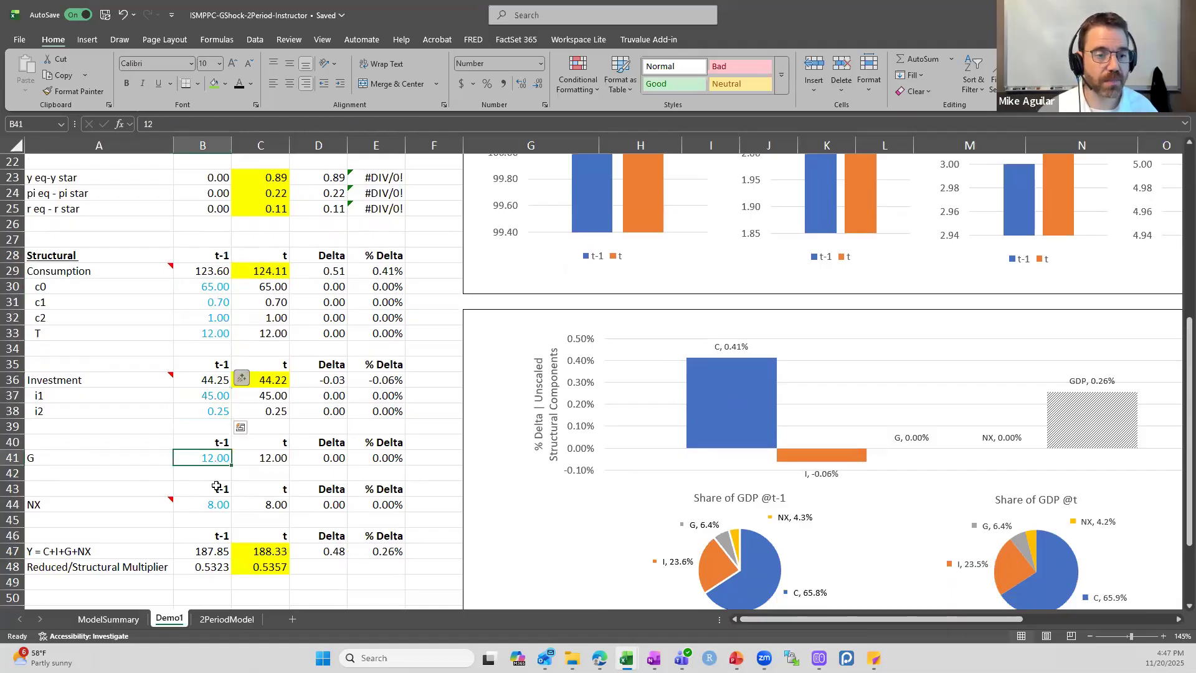
left_click(216, 507)
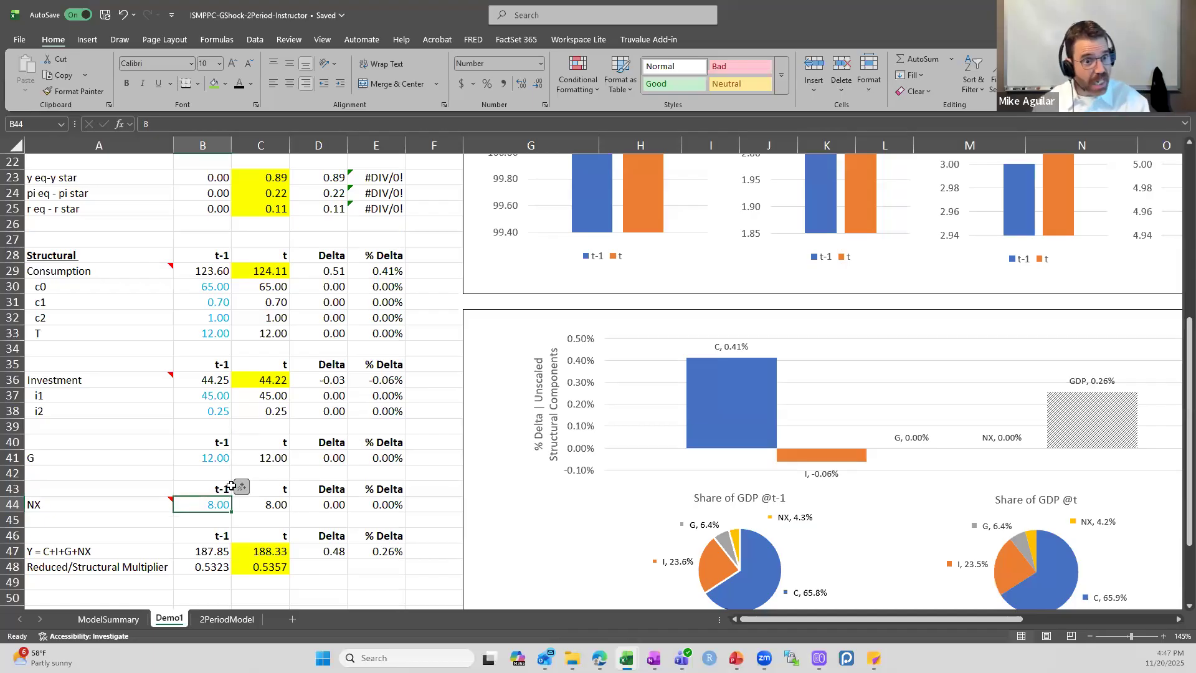
Step: Inspect the period t Consumption formula and trace its references up to y eq and r eq
double_click(275, 273)
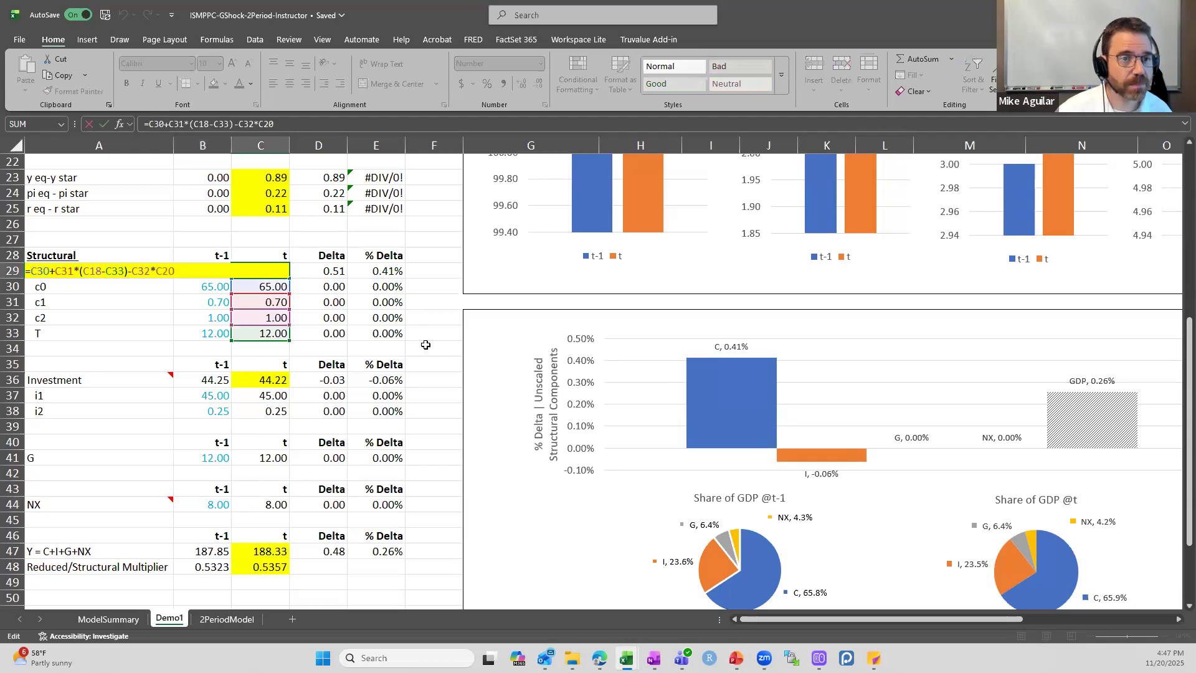
scroll(425, 345, "up", 2)
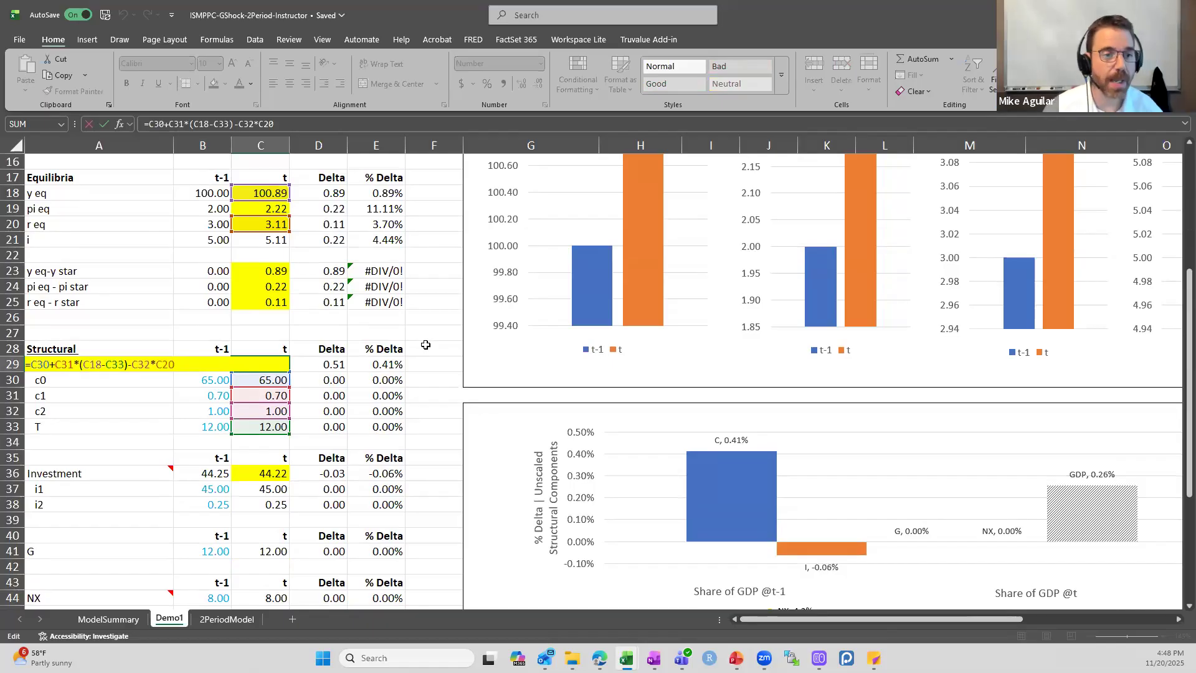
key("Escape")
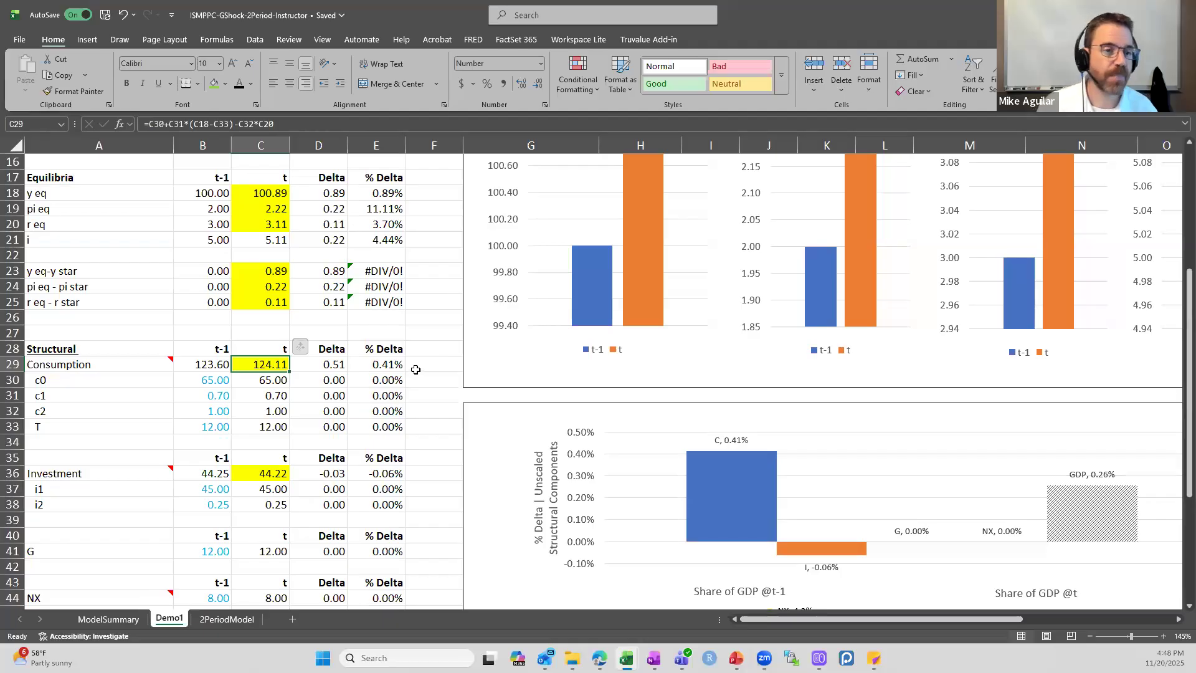
Step: Compare the structural Y = C+I+G+NX cells for t-1 and t with the period t y eq value and formula
scroll(414, 371, "down", 2)
scroll(414, 372, "down", 1)
left_click(275, 508)
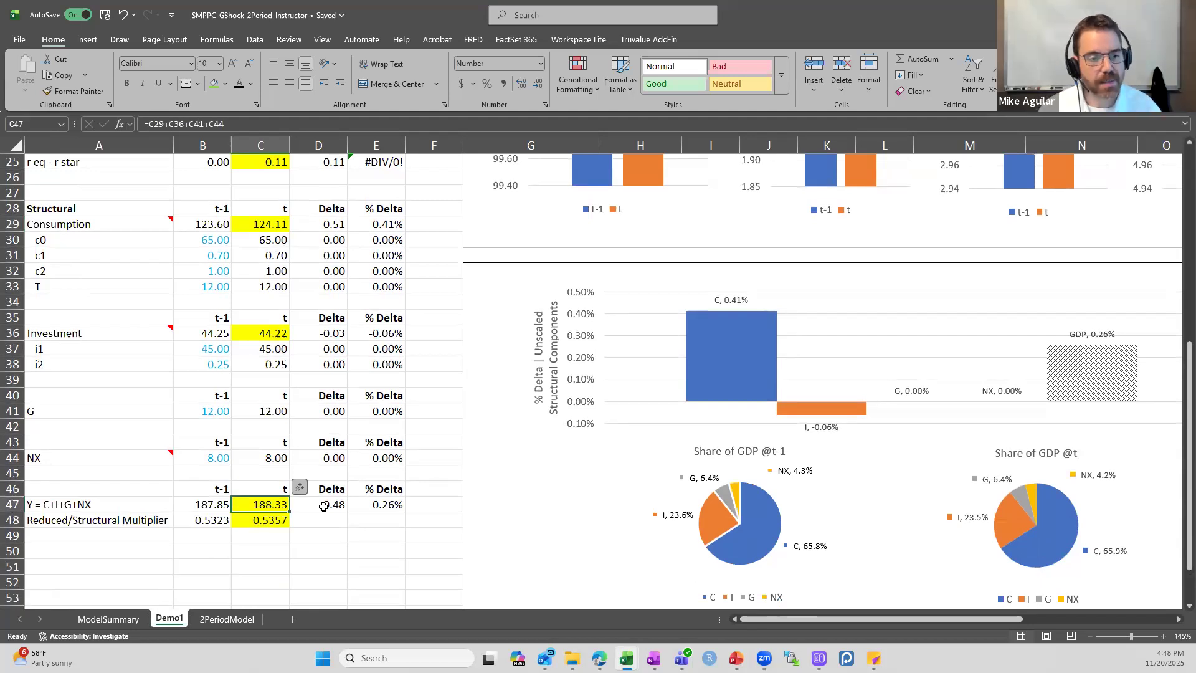
scroll(324, 506, "up", 1)
left_click(222, 550)
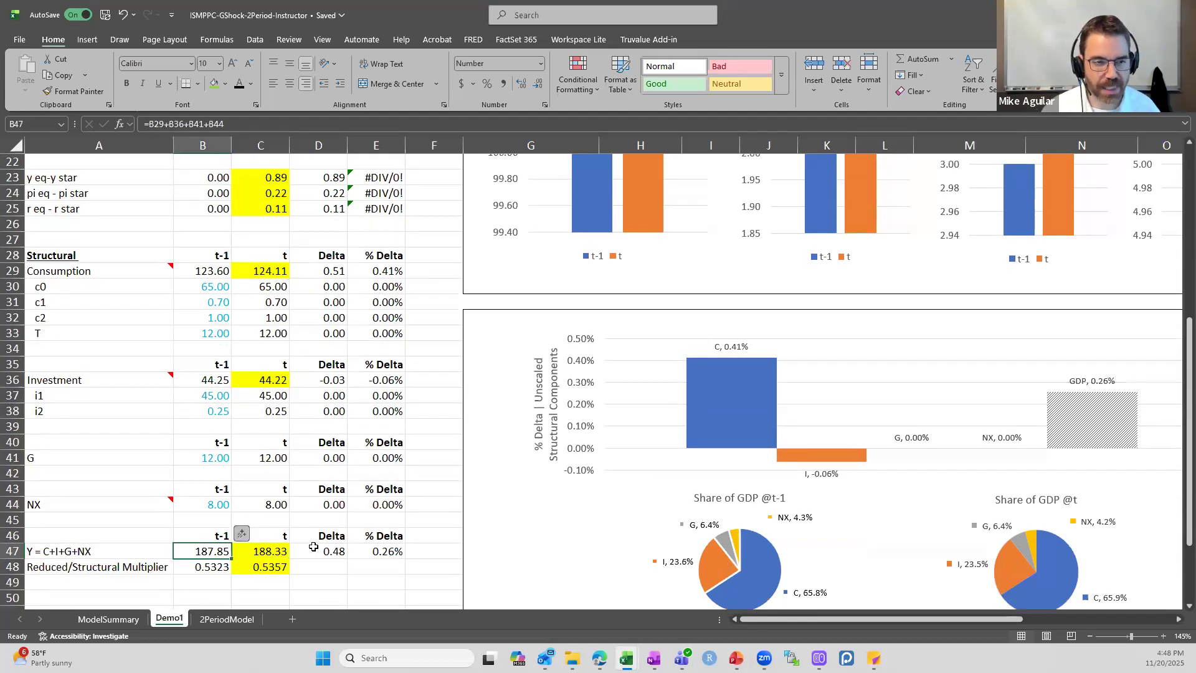
scroll(313, 547, "up", 5)
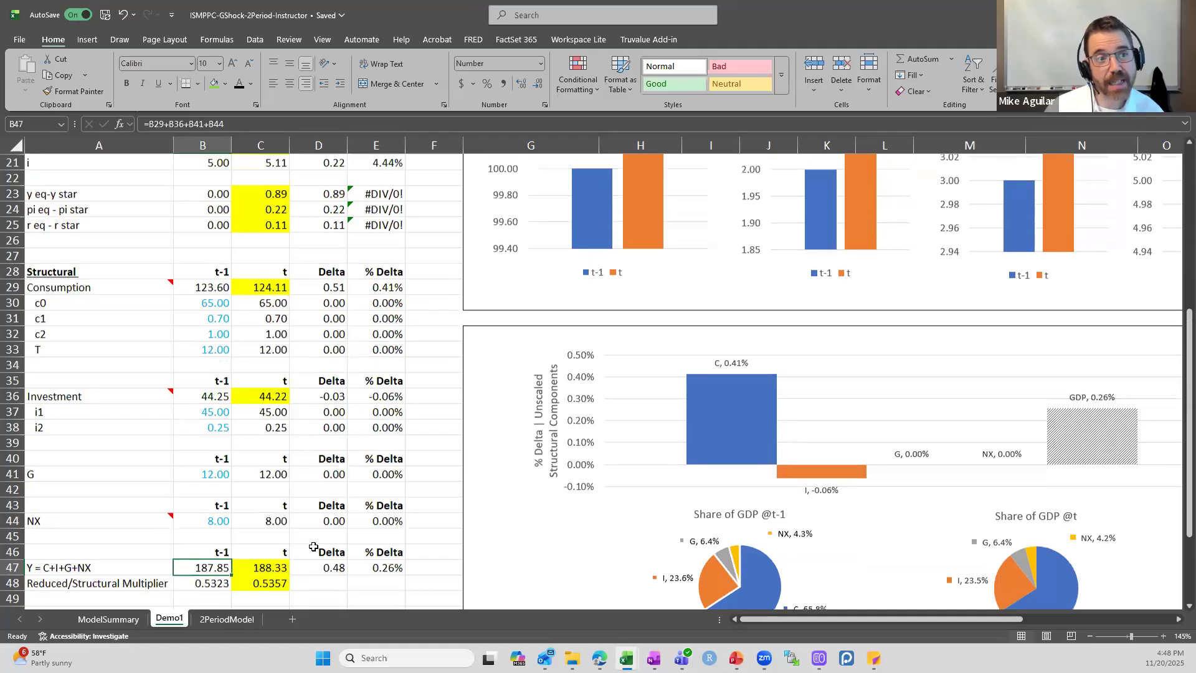
scroll(256, 404, "down", 5)
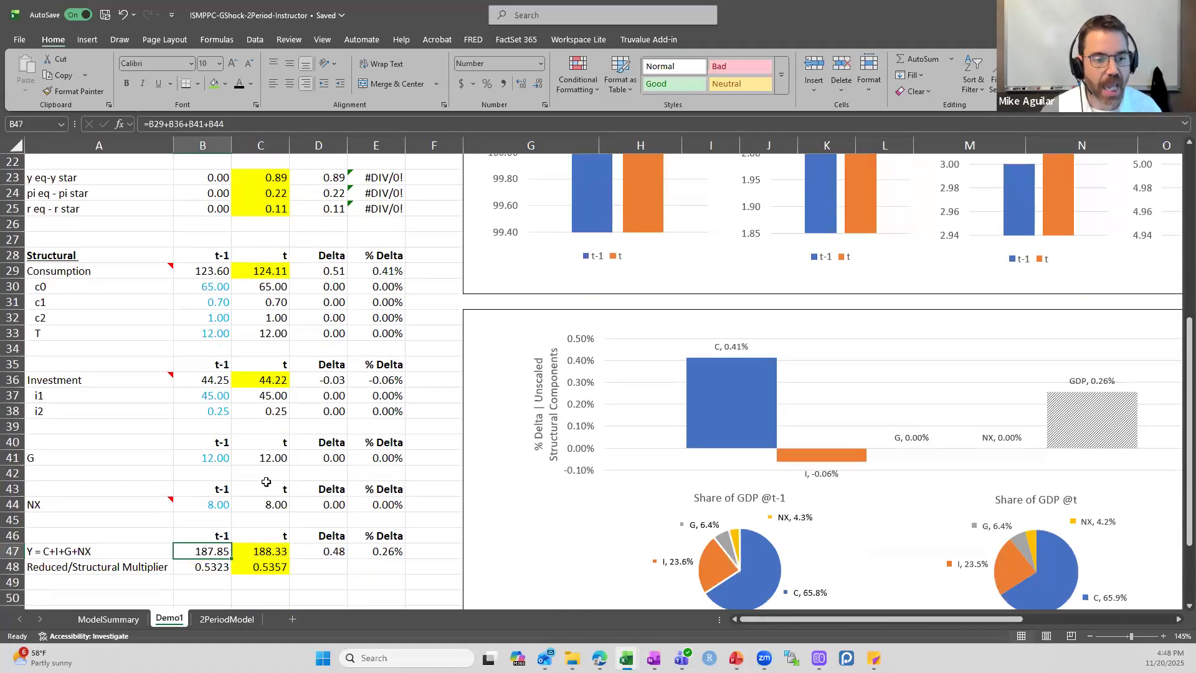
left_click(283, 547)
scroll(430, 465, "up", 4)
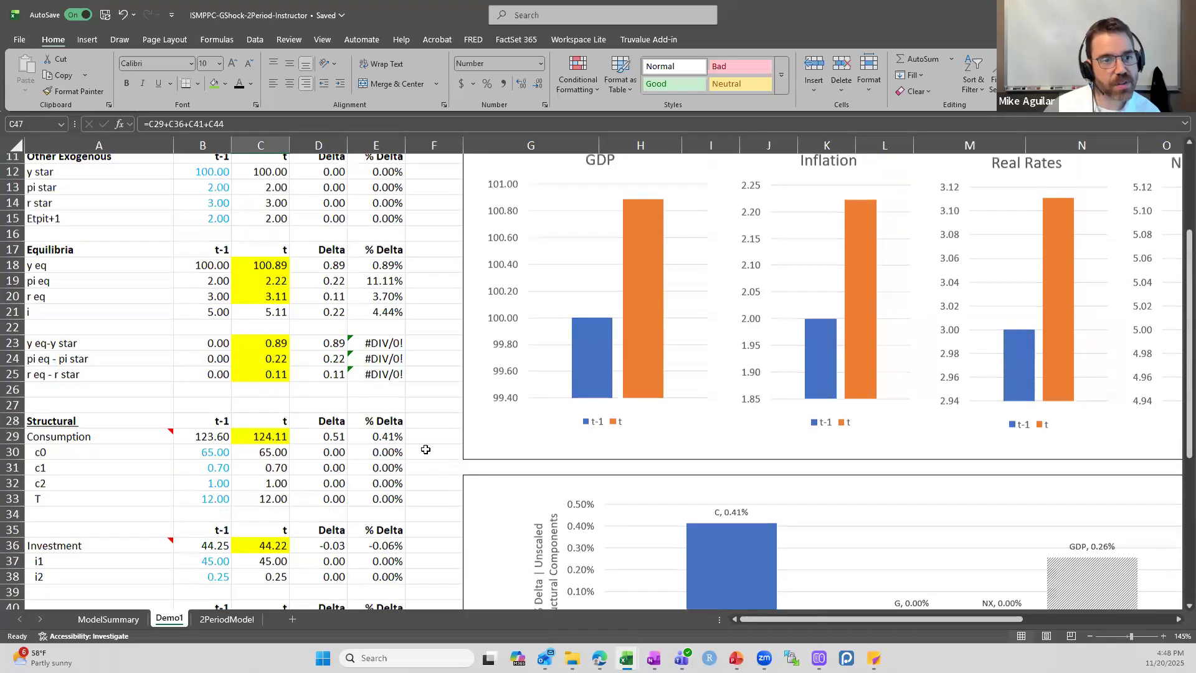
left_click(276, 286)
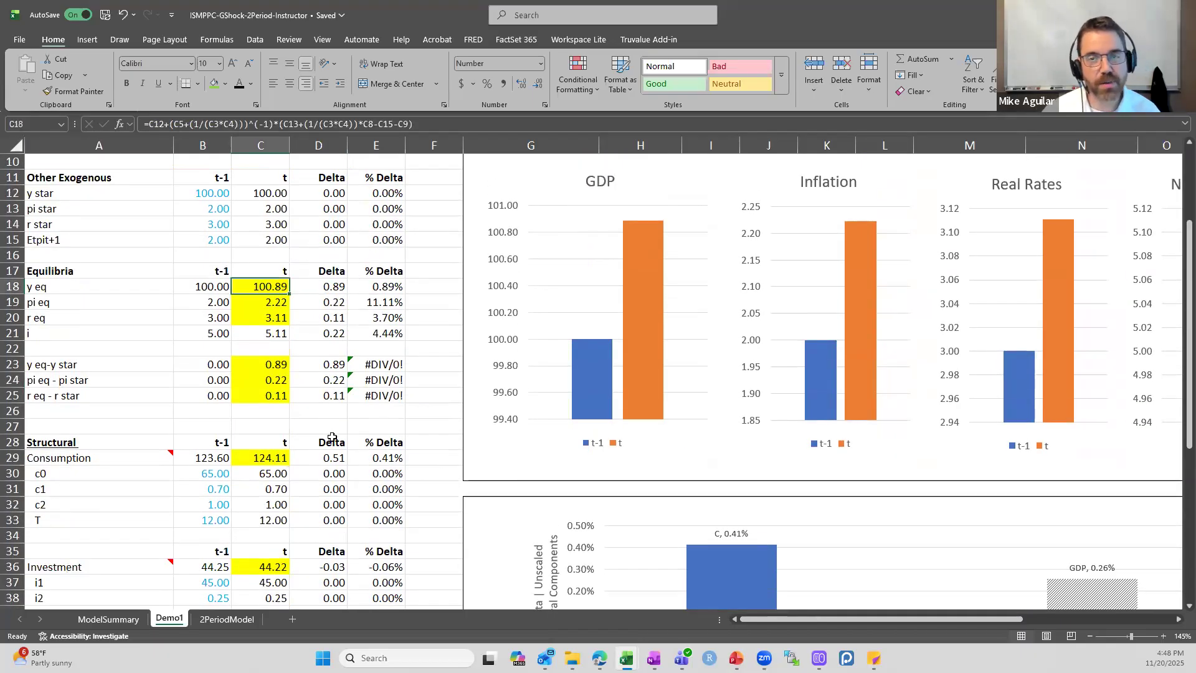
Step: Inspect the t-1 Reduced/Structural Multiplier formula in the Structural section and leave it unchanged
scroll(333, 438, "down", 3)
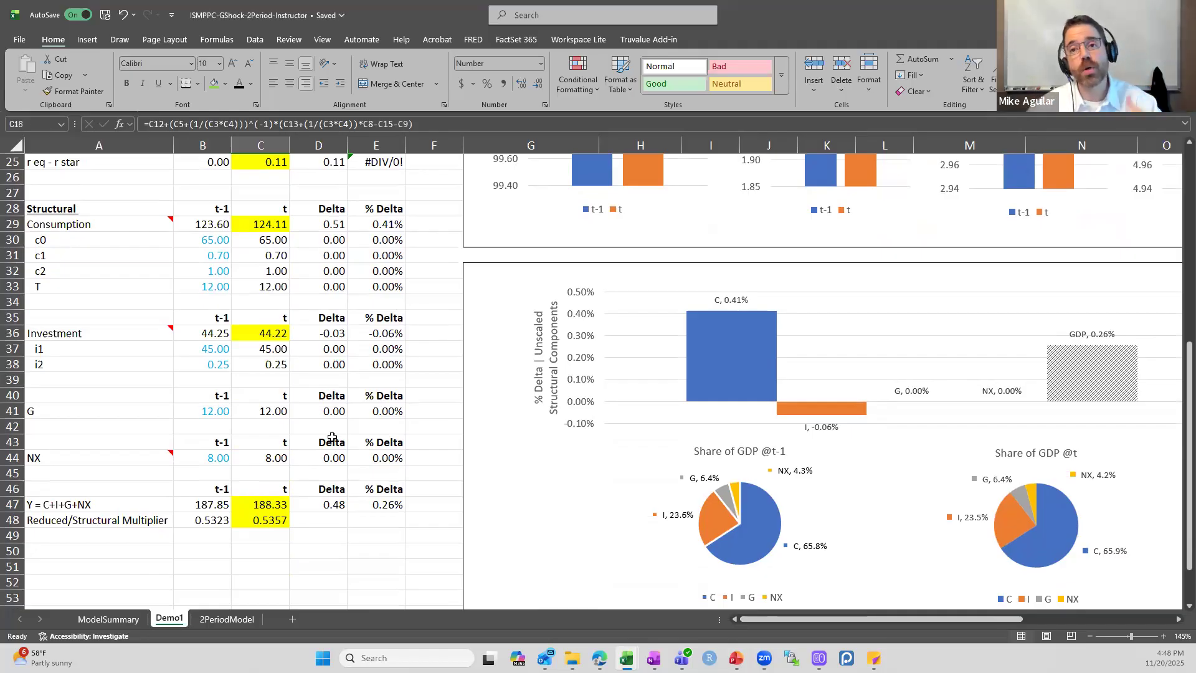
double_click(205, 521)
scroll(391, 455, "up", 3)
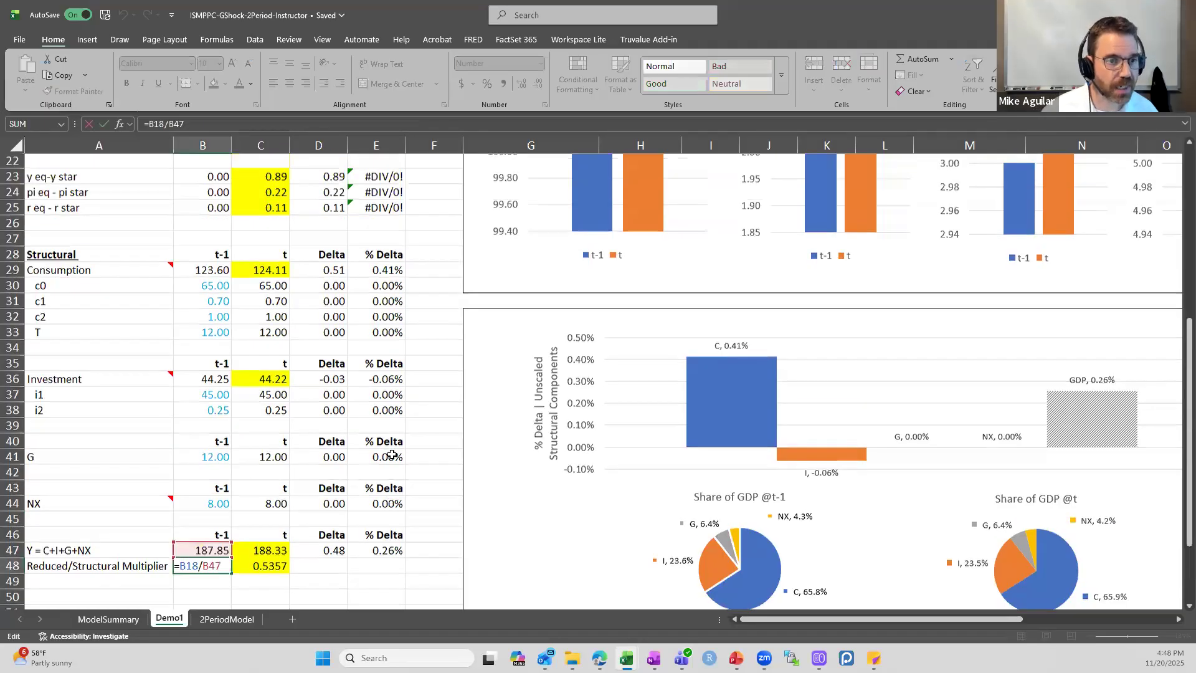
scroll(392, 455, "down", 1)
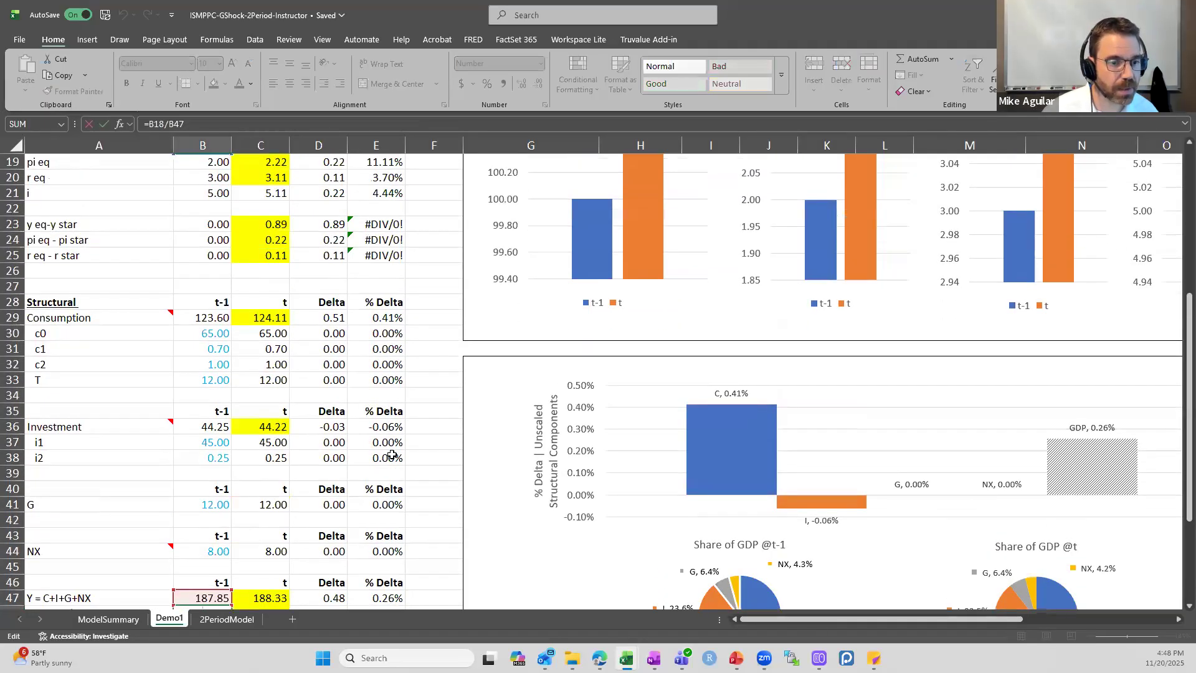
key("Escape")
scroll(278, 455, "down", 2)
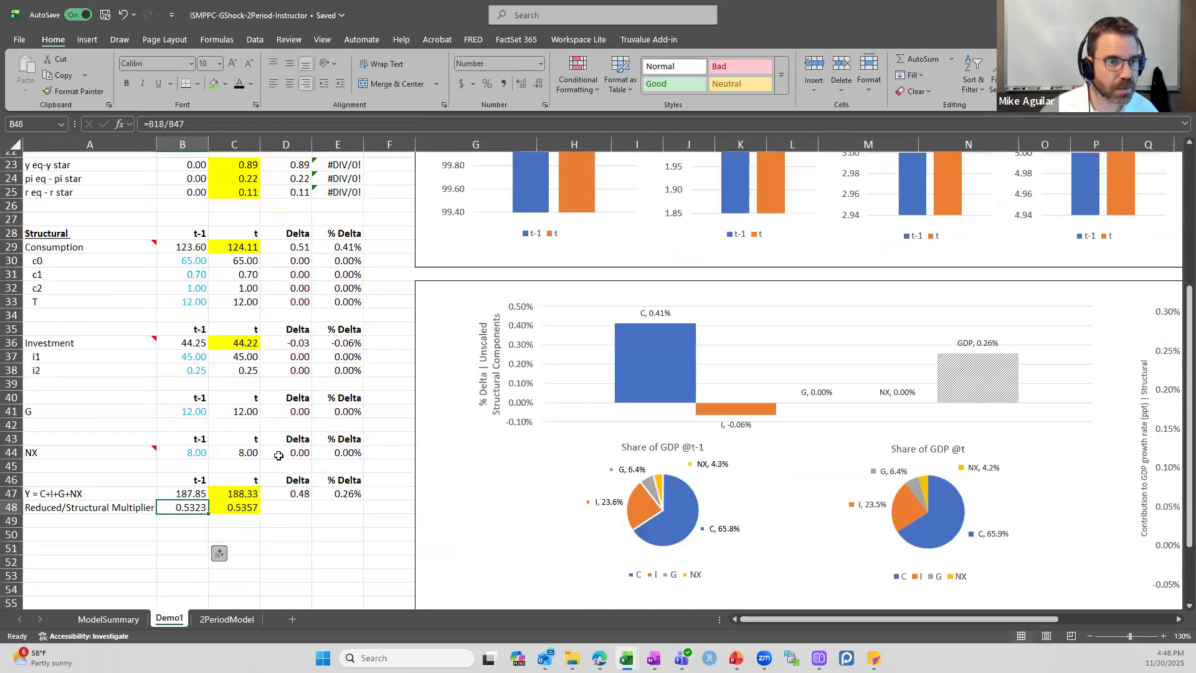
scroll(279, 456, "up", 2)
scroll(215, 507, "down", 1)
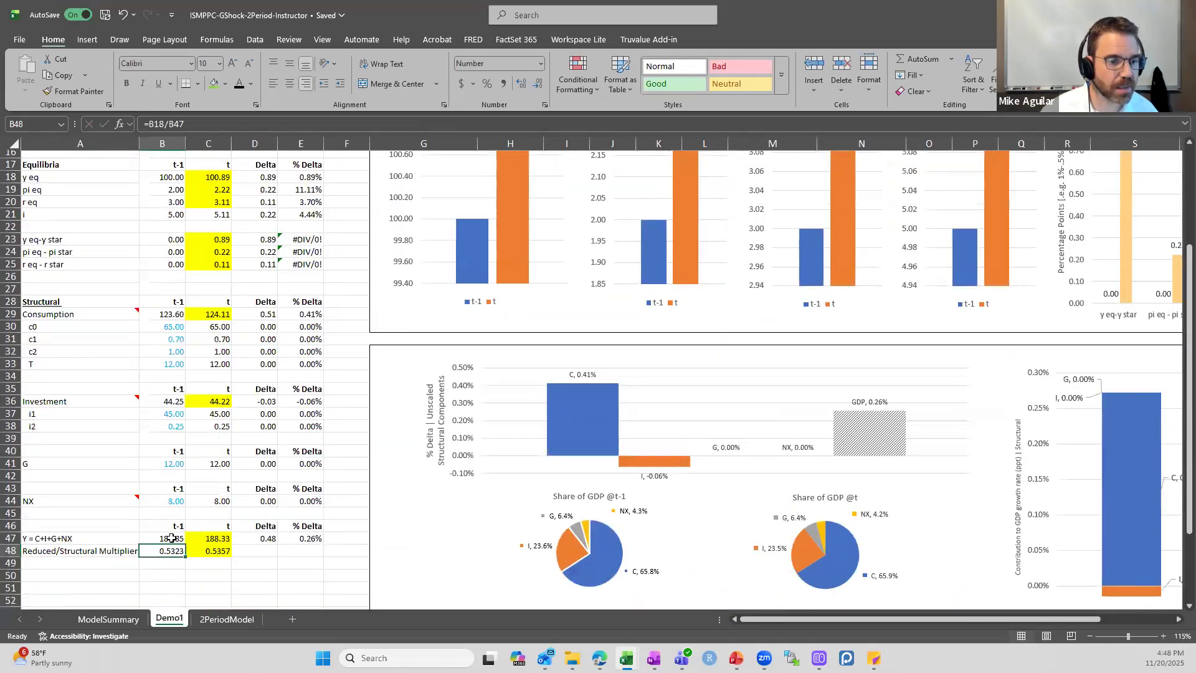
key("Up")
key("Up")
key("Up")
key("Up")
key("Down")
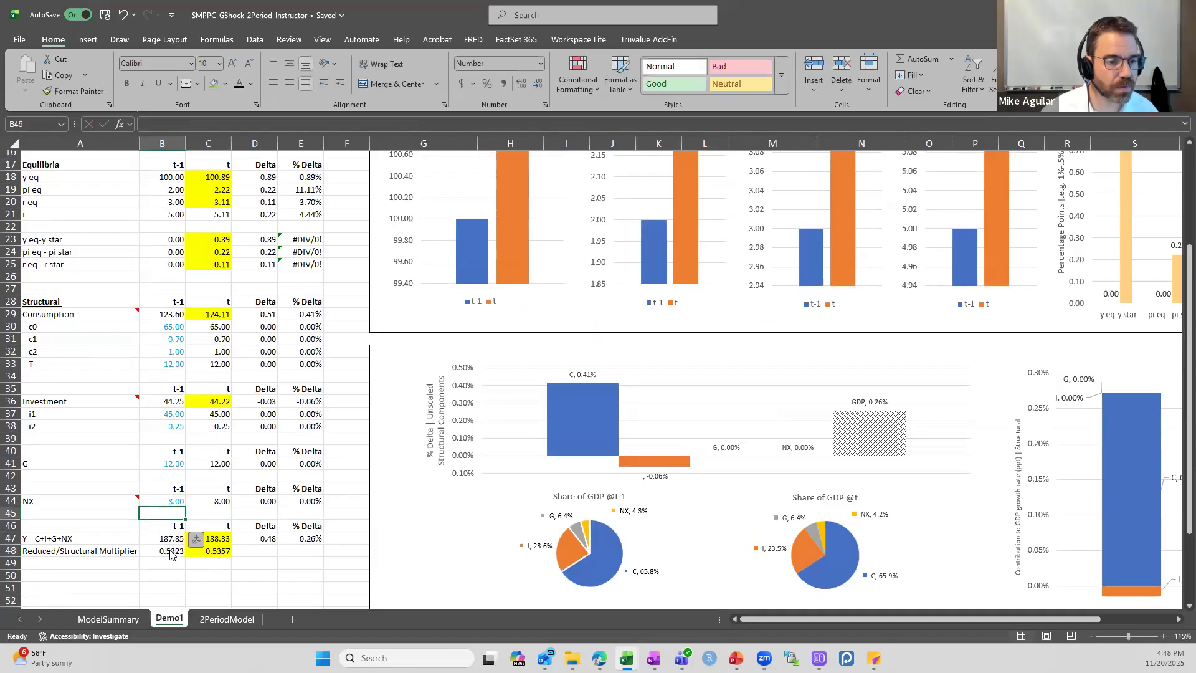
key("Up")
key("Up")
key("Down")
key("Down")
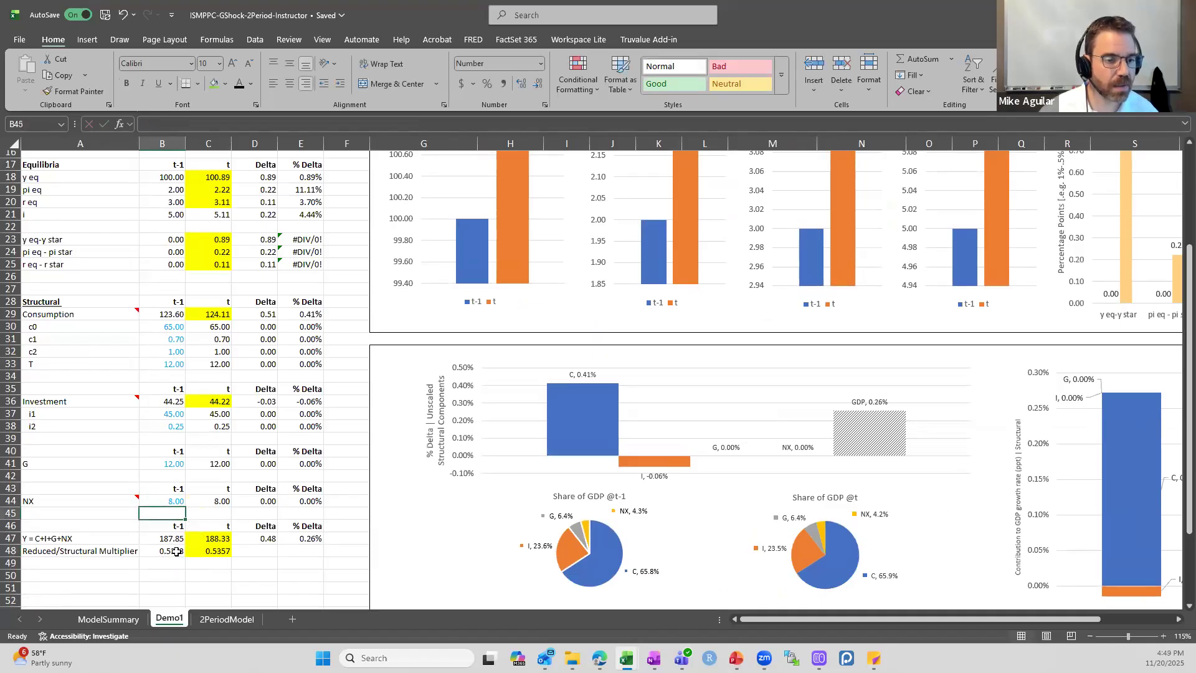
key("F2")
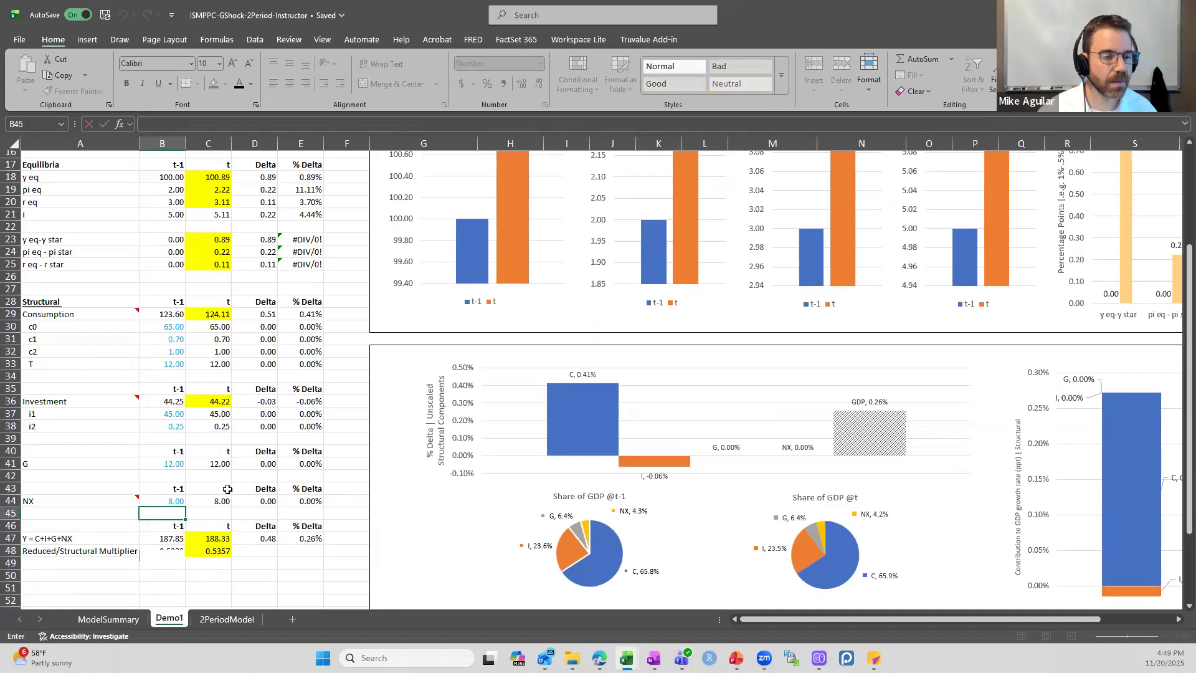
key("Right")
key("Up")
key("Up")
key("Up")
key("Up")
key("Up")
scroll(231, 481, "up", 2)
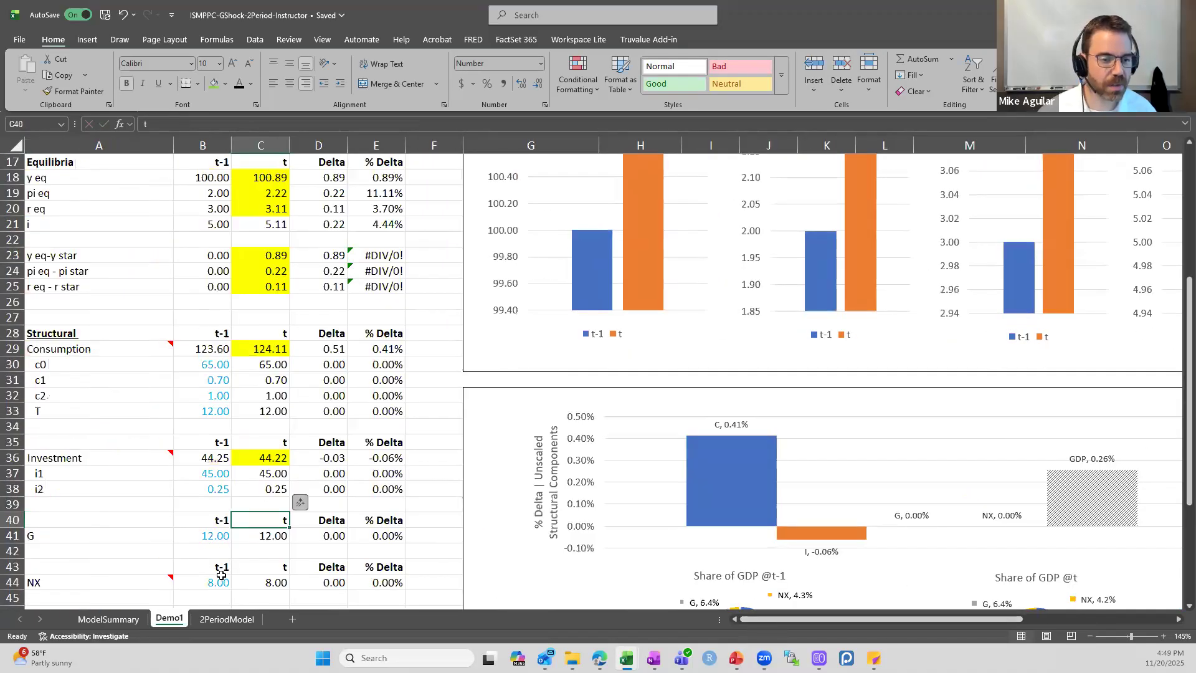
Step: Trace the t-1 Reduced/Structural Multiplier formula's references to y eq and Y = C+I+G+NX
scroll(212, 536, "down", 3)
double_click(205, 504)
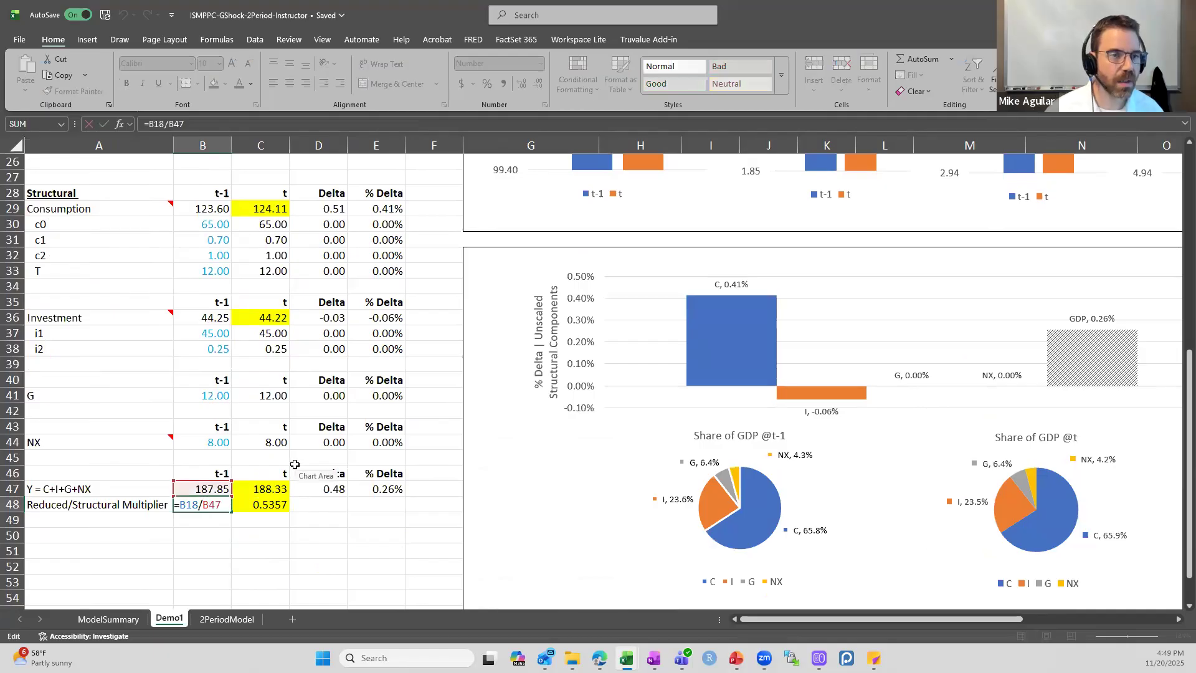
scroll(292, 465, "up", 3)
scroll(295, 465, "down", 1)
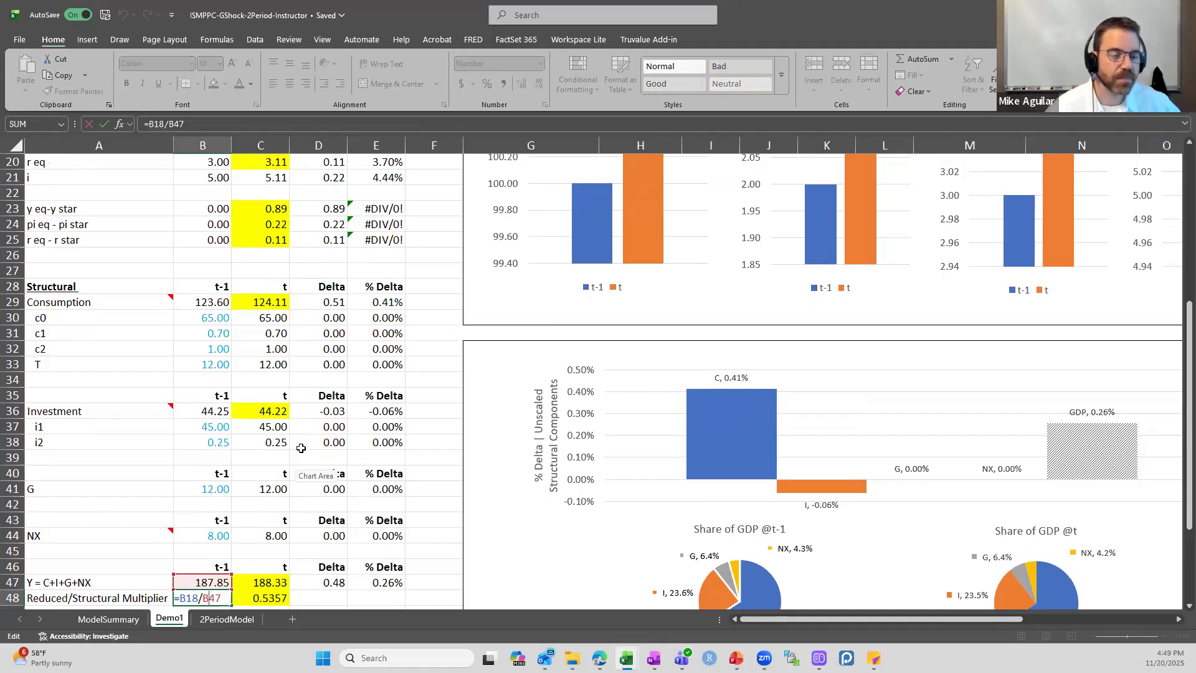
scroll(301, 449, "up", 2)
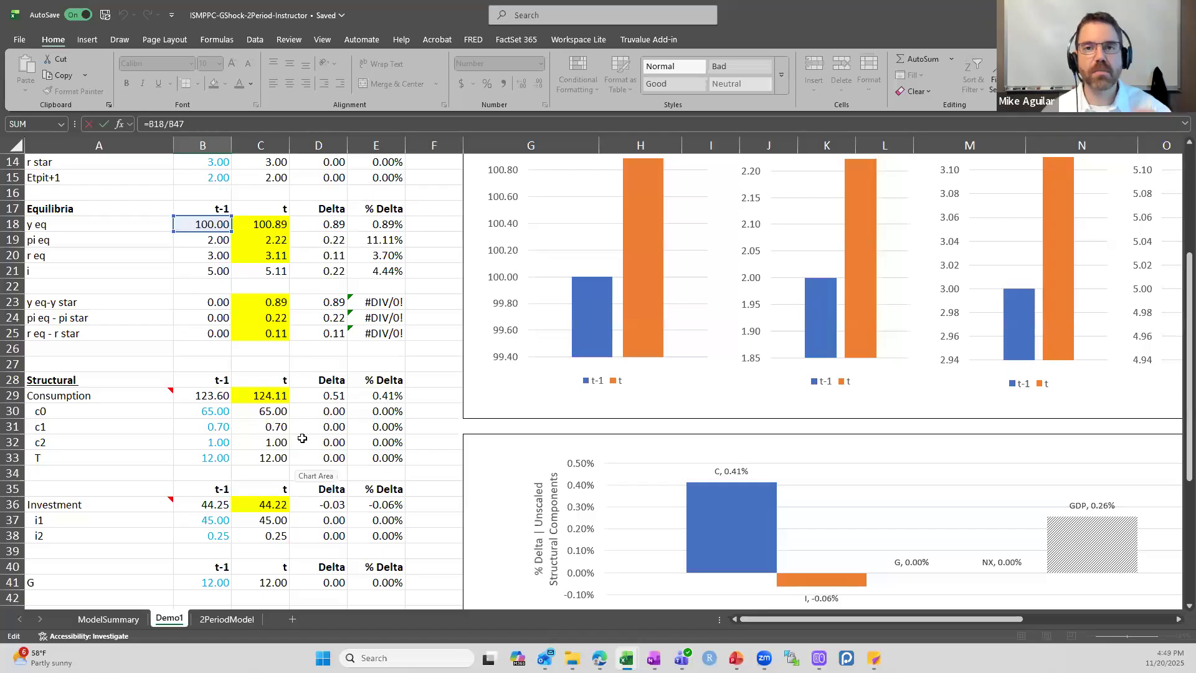
scroll(295, 394, "down", 3)
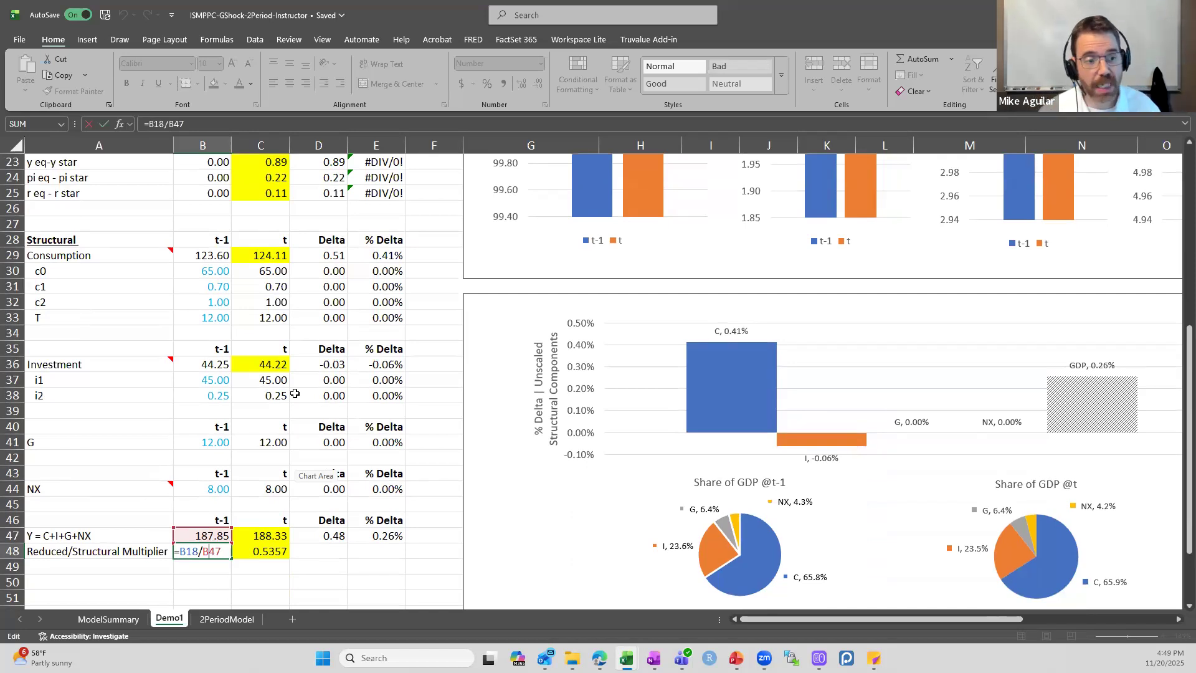
key("ctrl+Return")
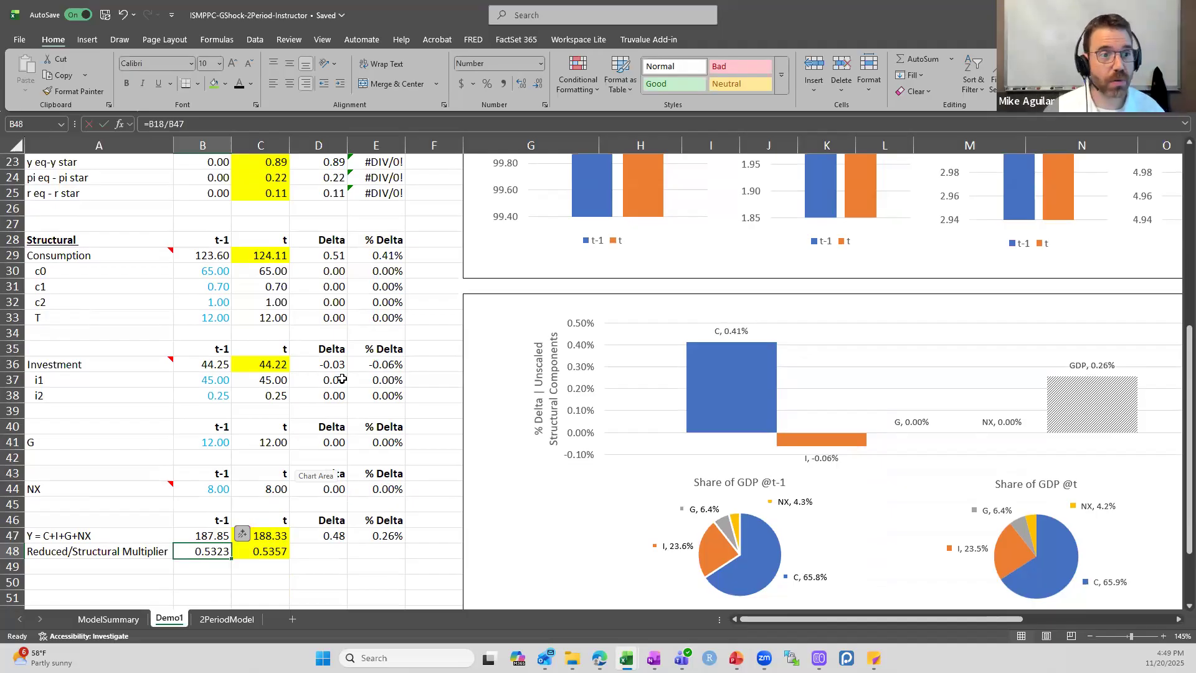
Step: Try a value of 55 for the t-1 c0 input under Consumption, and undo the change
left_click(209, 272)
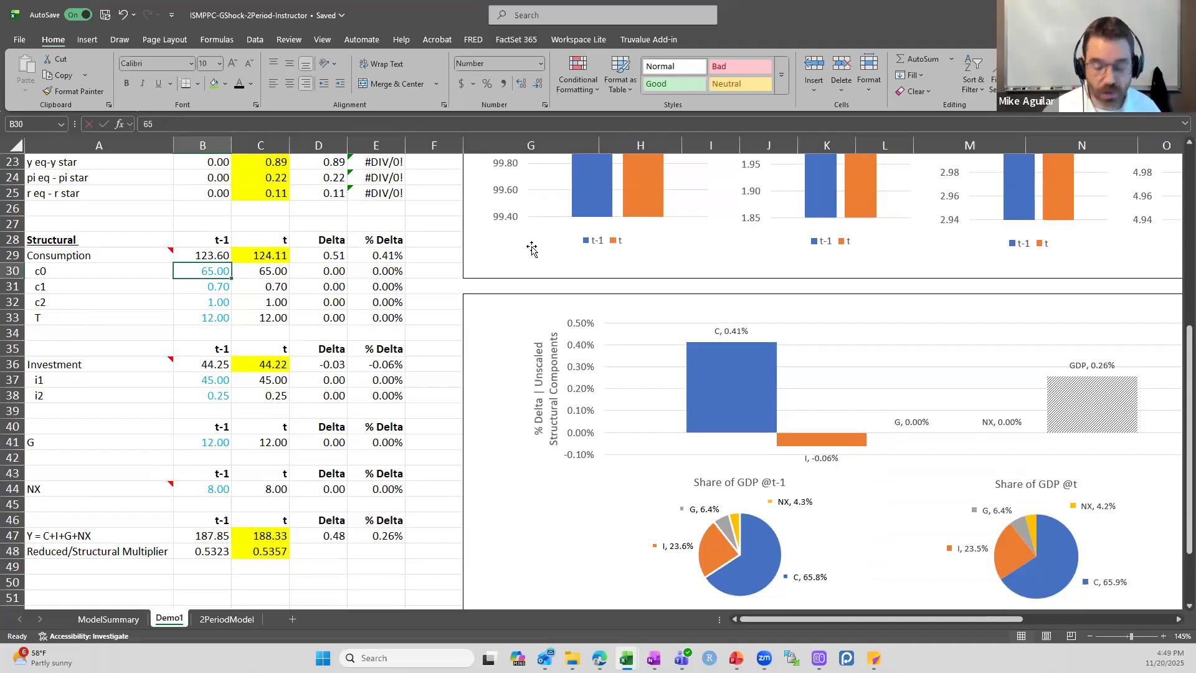
type("55")
key("Return")
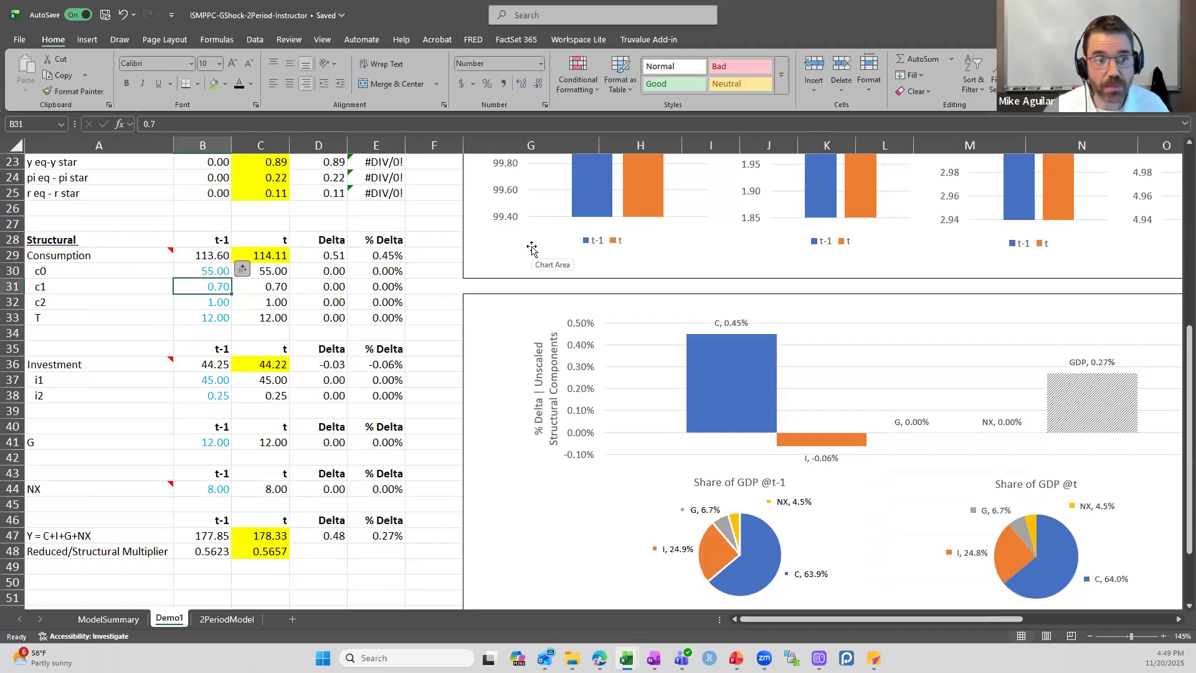
left_click(123, 14)
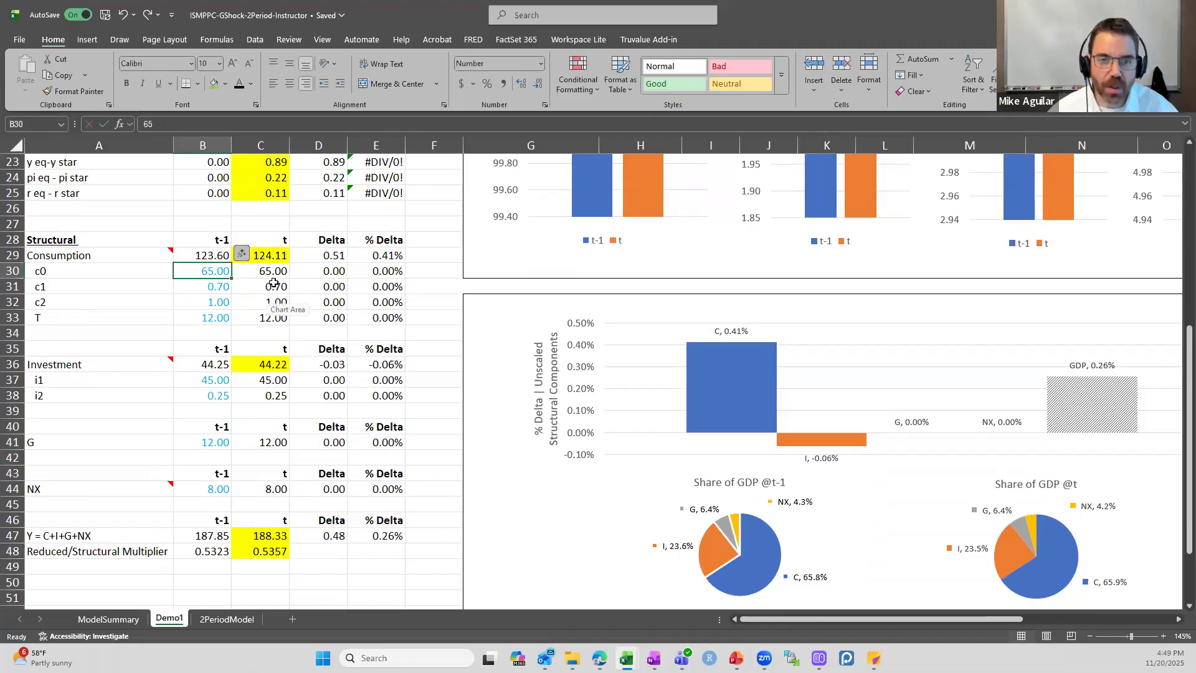
Step: Review the Induced Structural Values table and select the t-1 Level values for C, I, G and NX
scroll(293, 396, "up", 7)
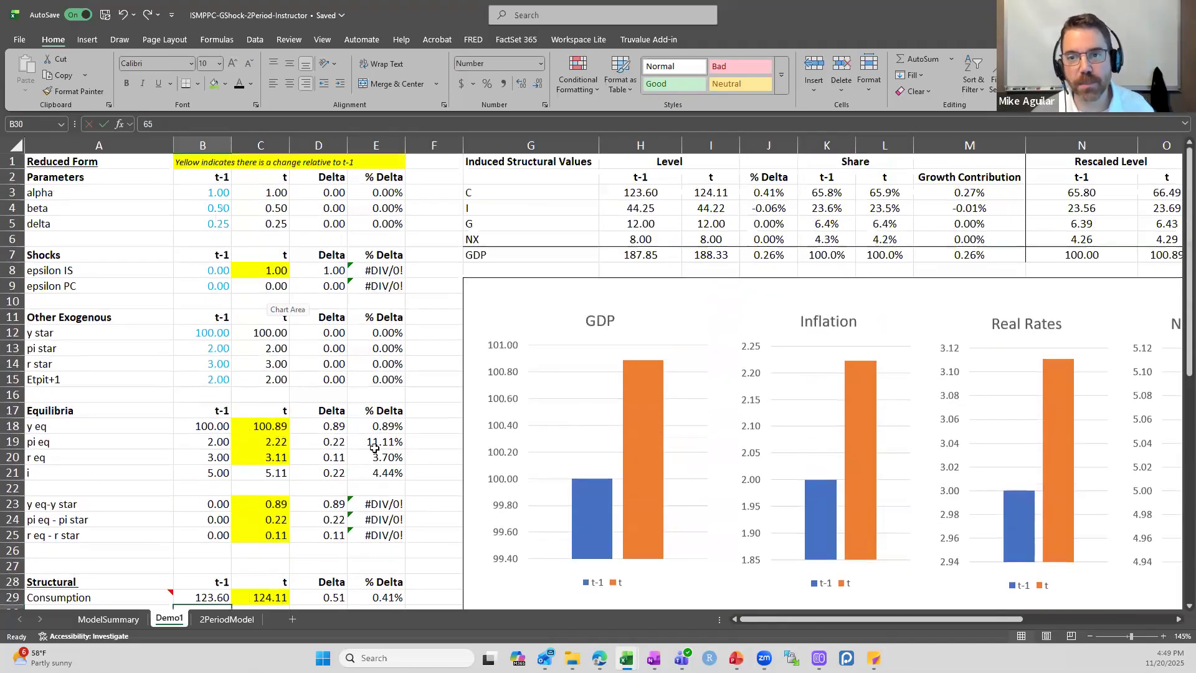
left_click_drag(776, 619, 848, 632)
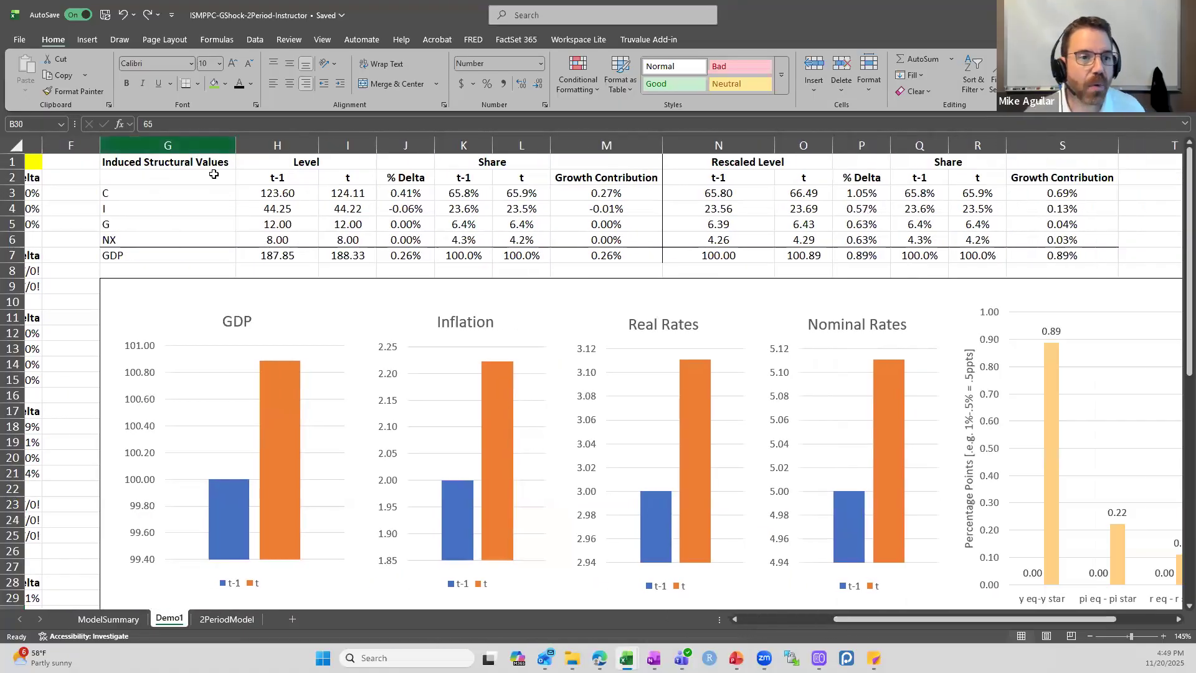
left_click_drag(267, 195, 278, 235)
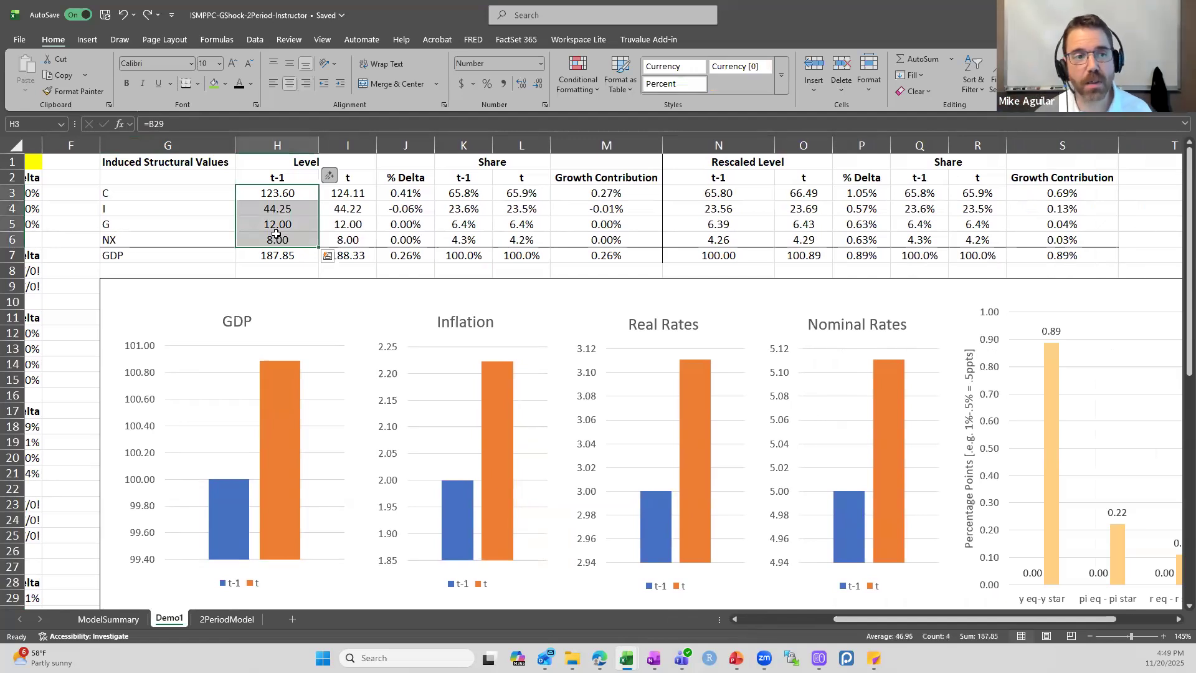
Step: Inspect the Rescaled Level t-1 formula for C and trace its reference to the t-1 Reduced/Structural Multiplier
double_click(723, 193)
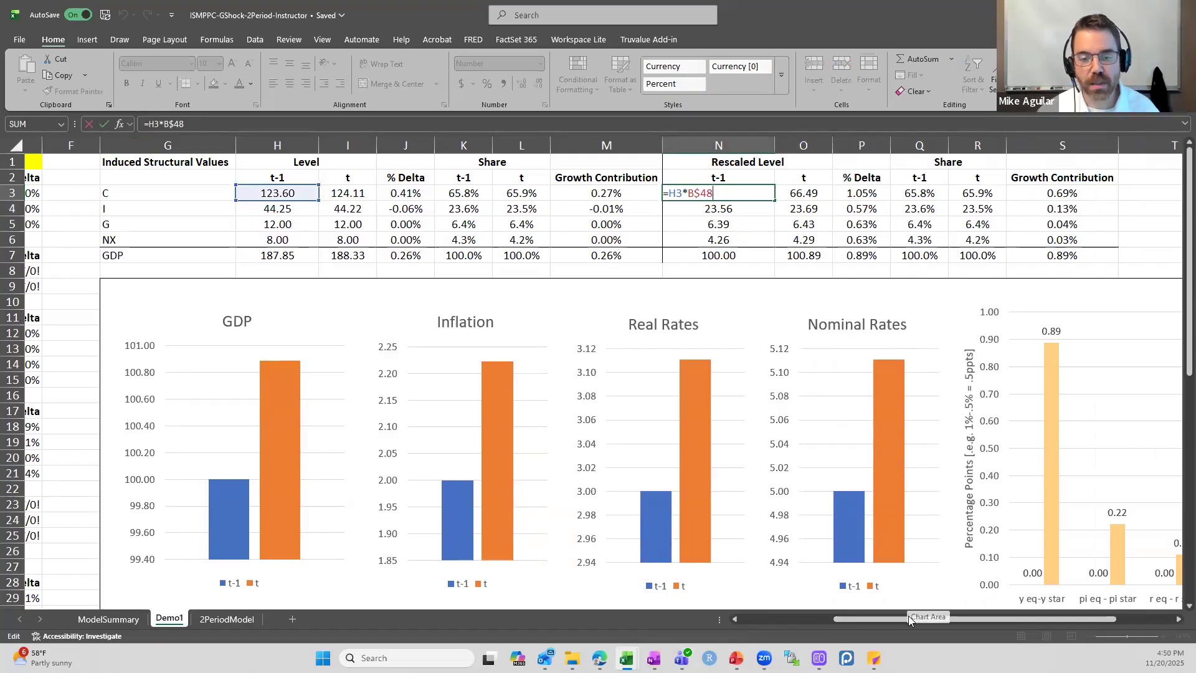
left_click_drag(910, 621, 697, 617)
scroll(177, 361, "down", 8)
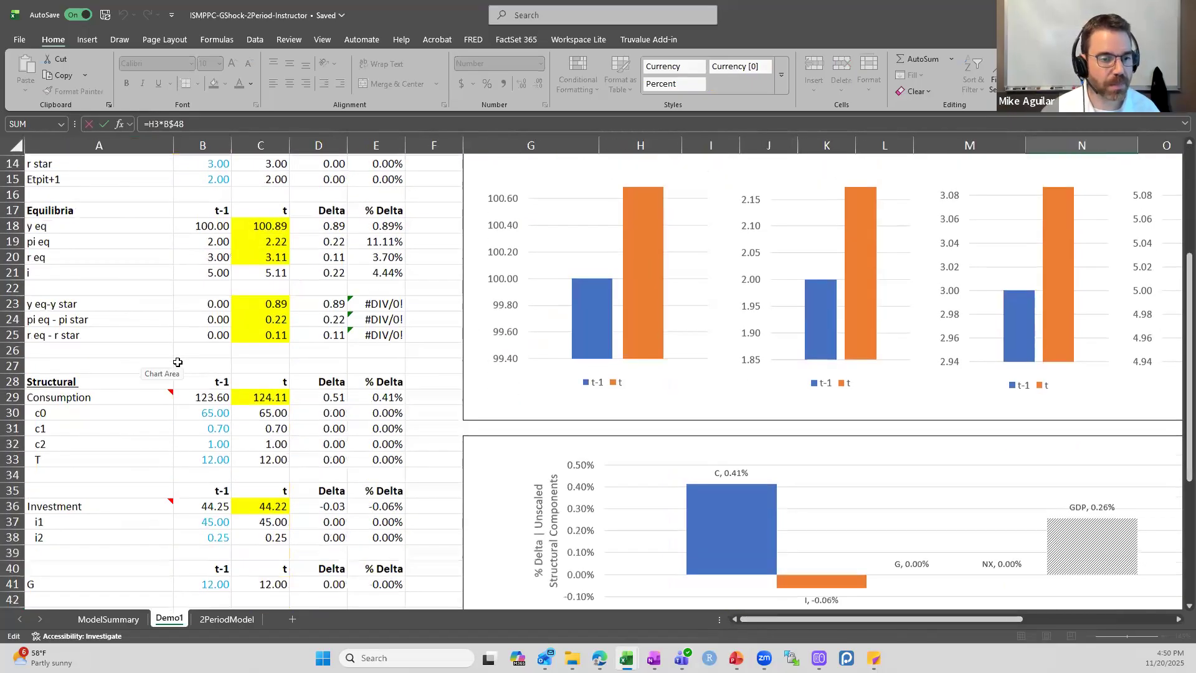
scroll(179, 362, "up", 2)
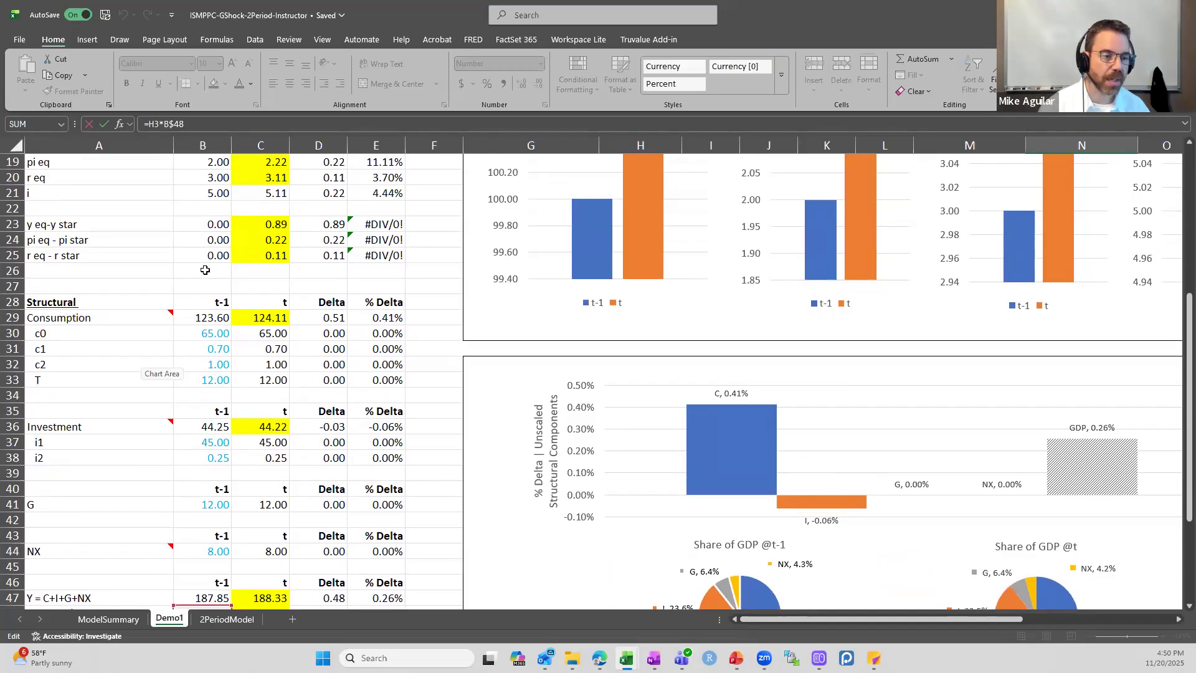
scroll(205, 270, "down", 1)
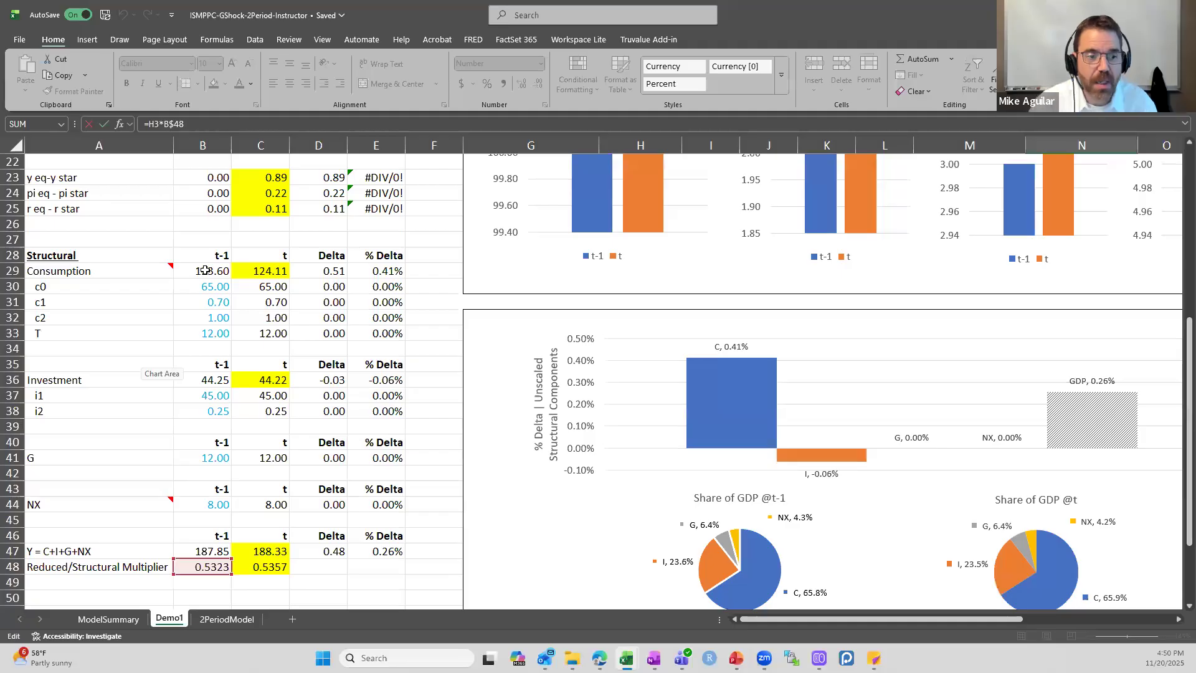
key("Escape")
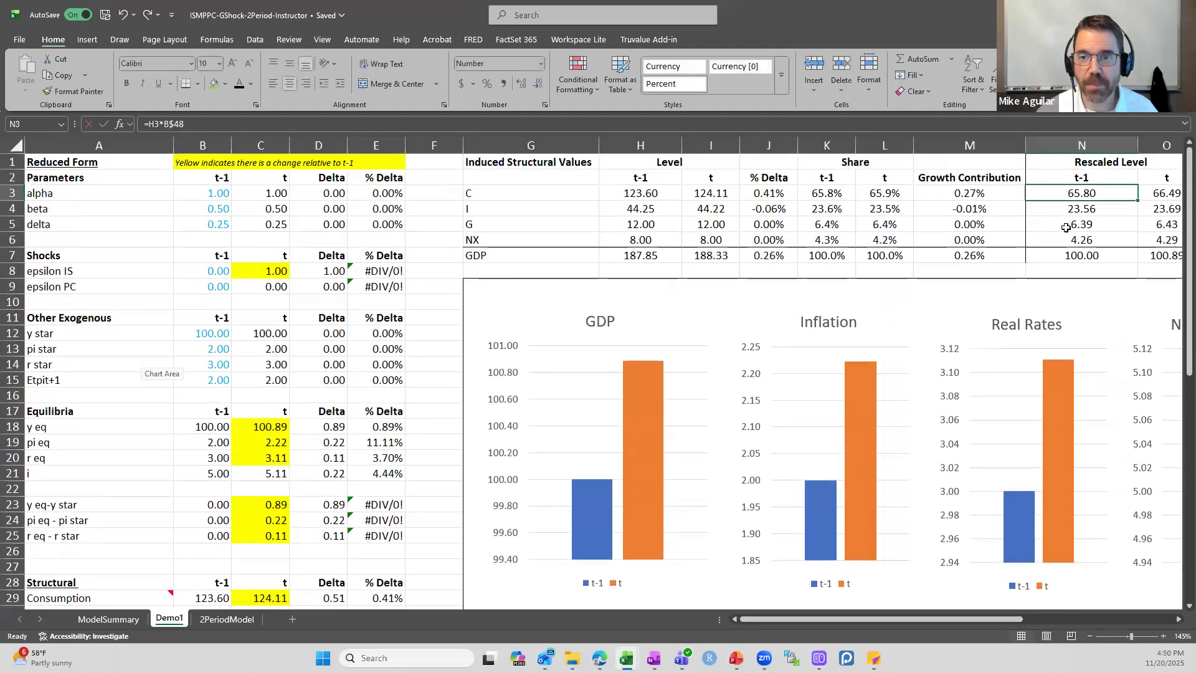
Step: Check the Rescaled Level t-1 formulas for I, G, NX and GDP in the Induced Structural Values table
double_click(1077, 209)
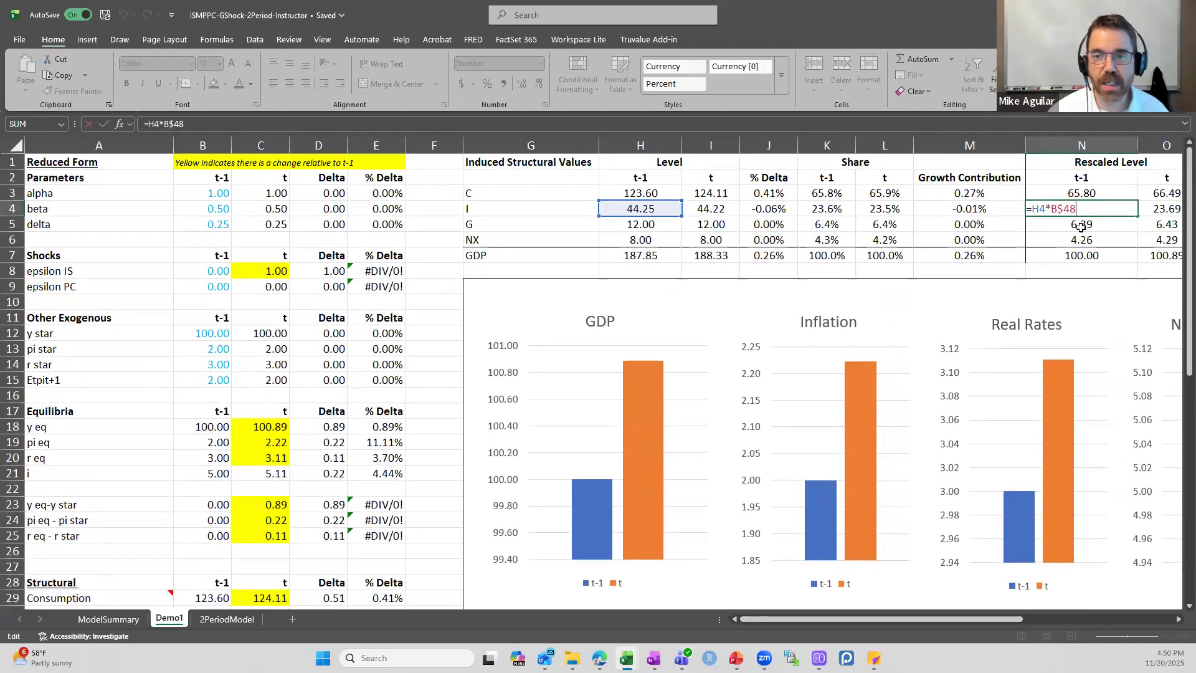
key("Return")
double_click(1081, 227)
key("Escape")
double_click(1086, 243)
key("Escape")
left_click_drag(958, 625, 1000, 625)
key("Down")
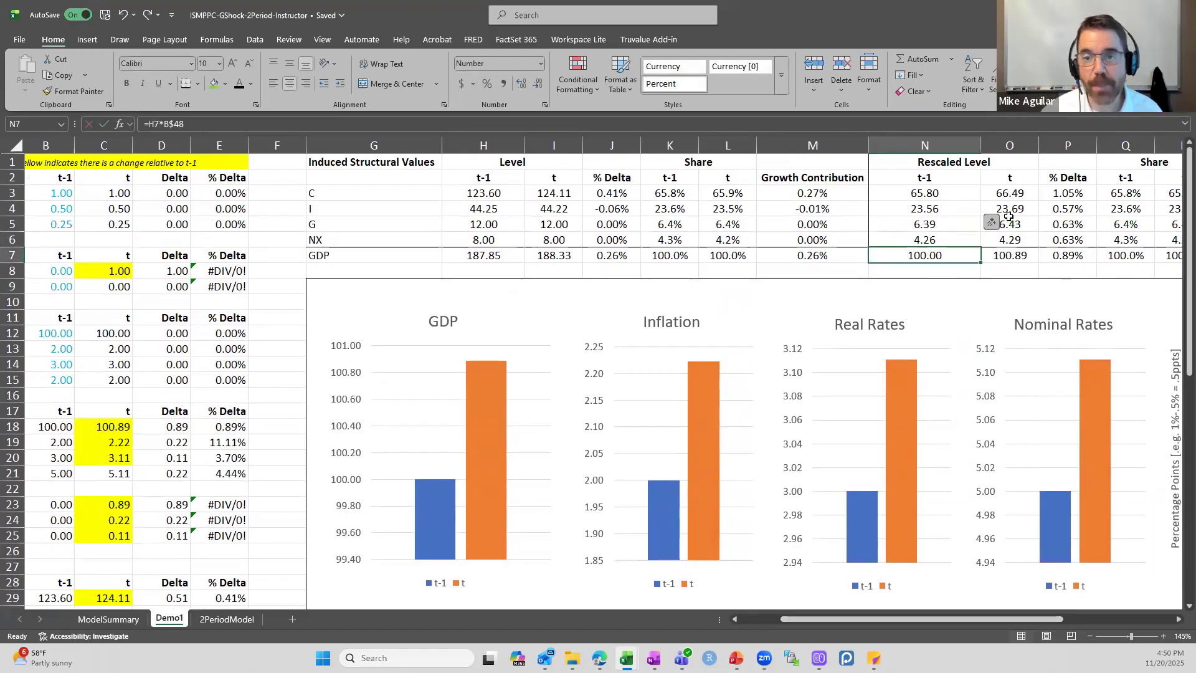
Step: Check the Rescaled Level period t formulas for C, I, G, NX and GDP
double_click(1029, 195)
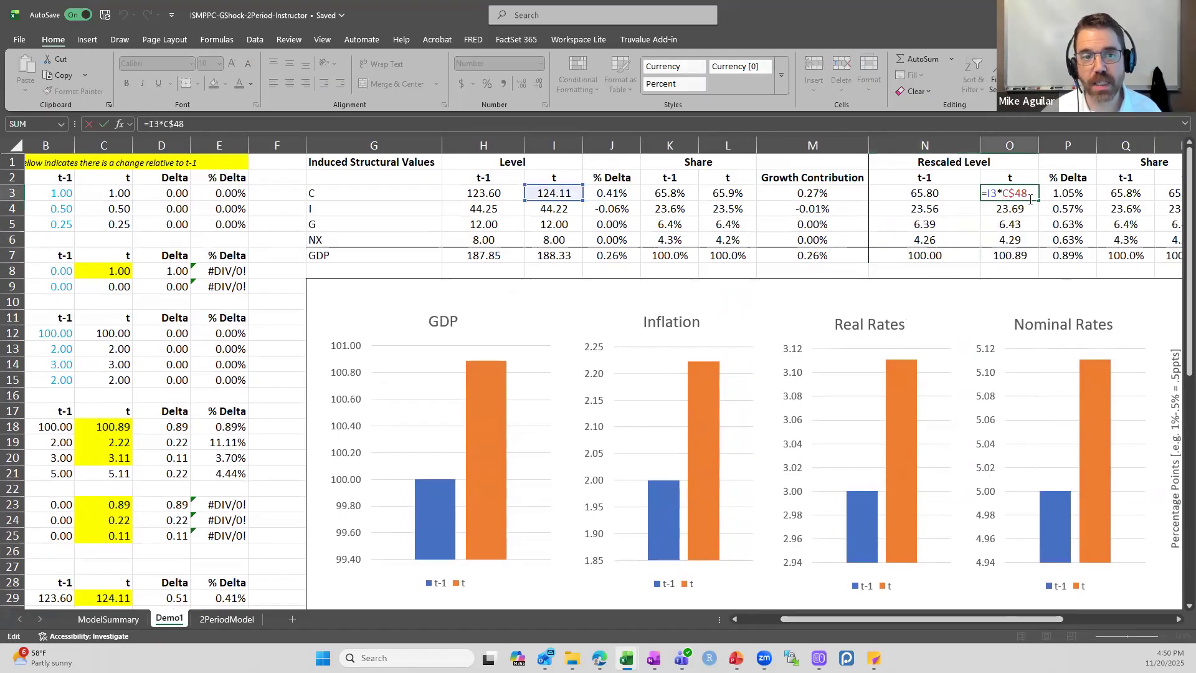
key("Escape")
double_click(1029, 210)
key("Escape")
double_click(1030, 224)
key("Escape")
double_click(1030, 240)
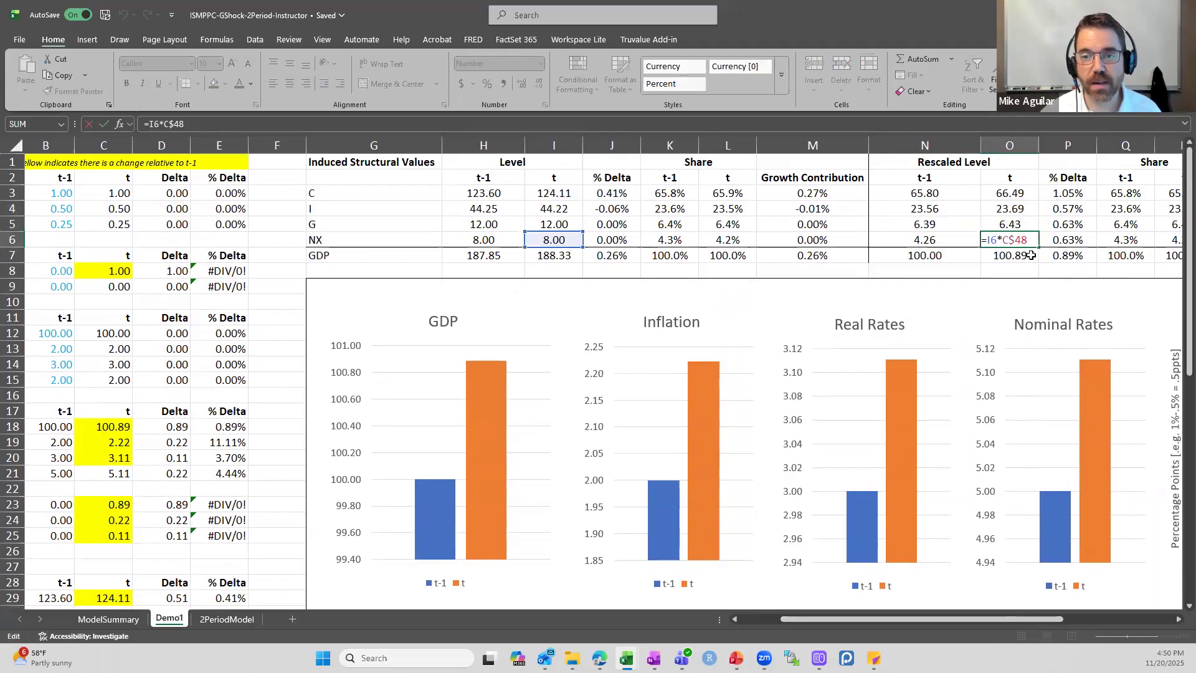
key("Escape")
double_click(1029, 256)
key("Escape")
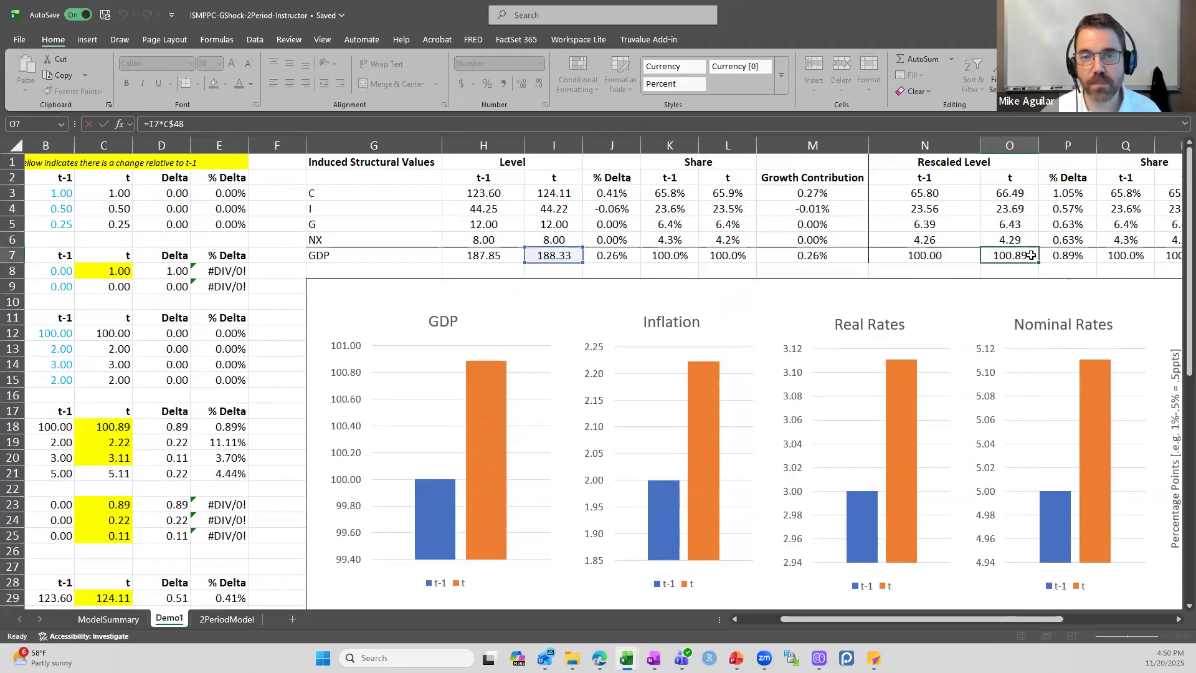
Step: Inspect the % Delta formulas for C and I in the Rescaled Level block
double_click(1070, 194)
key("Escape")
double_click(1076, 207)
key("Escape")
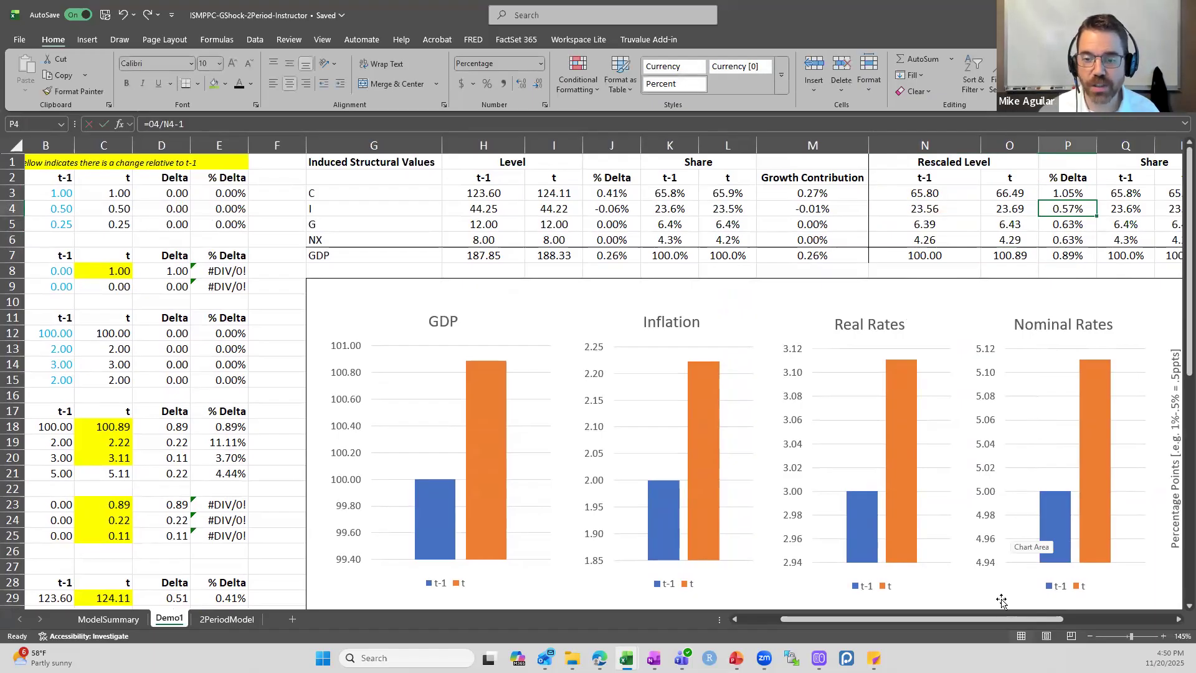
Step: Inspect the rescaled Share formulas for GDP at t and C at t-1, and compare with the unscaled t-1 share of C
left_click_drag(1001, 618, 1037, 620)
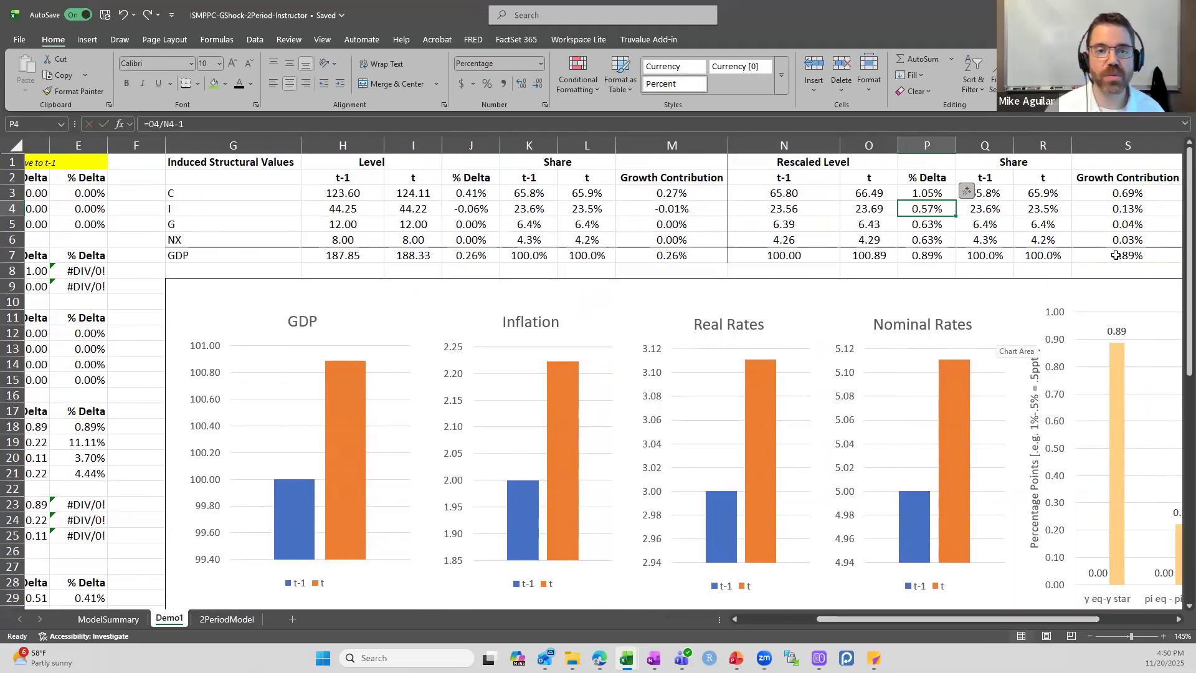
left_click(1048, 256)
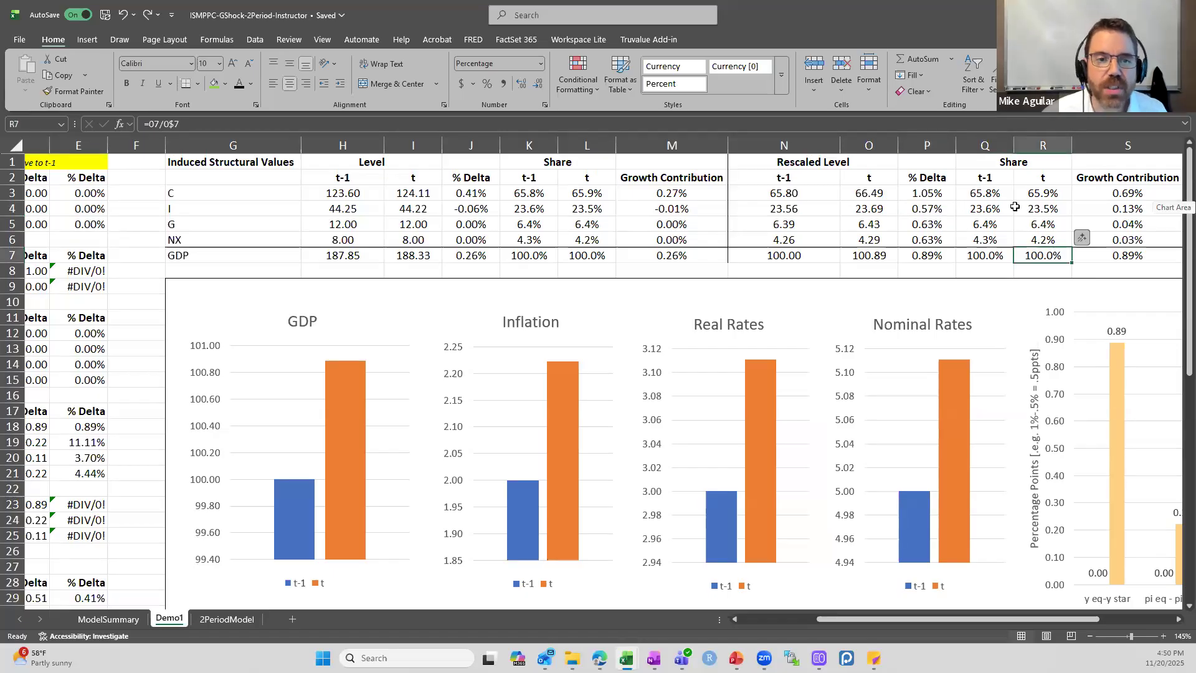
left_click(988, 194)
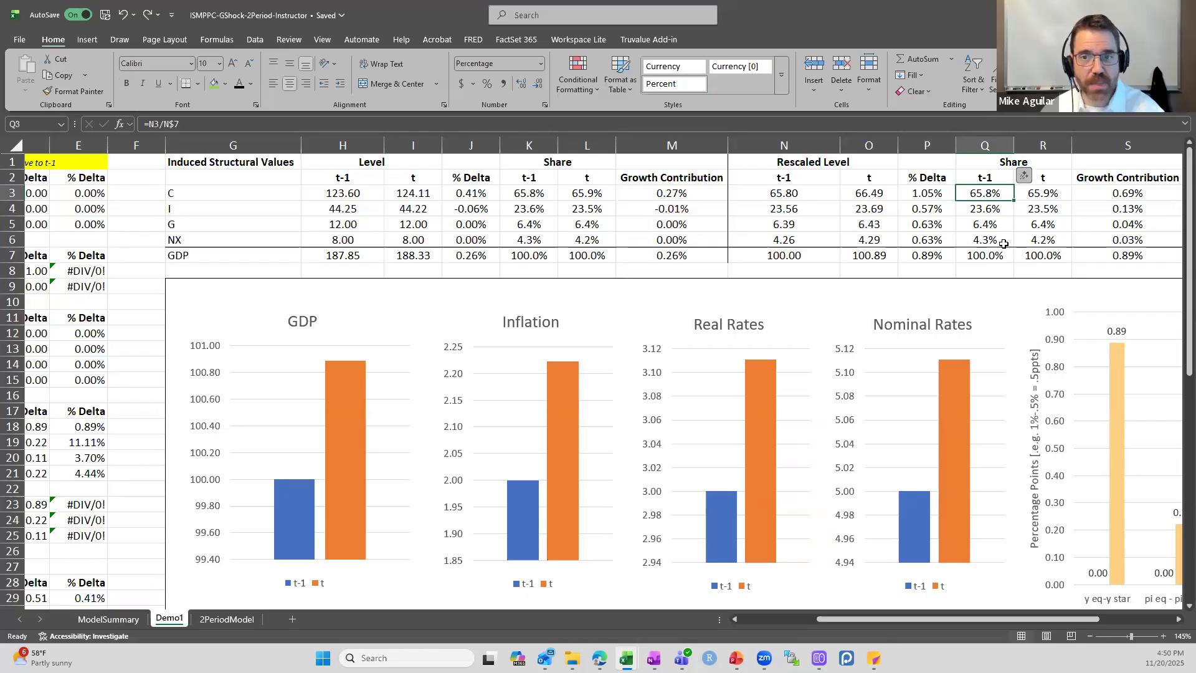
key("Left")
key("Left")
key("Left")
key("Left")
key("Left")
key("Left")
key("Left")
key("Left")
key("Left")
key("Right")
key("Right")
key("Right")
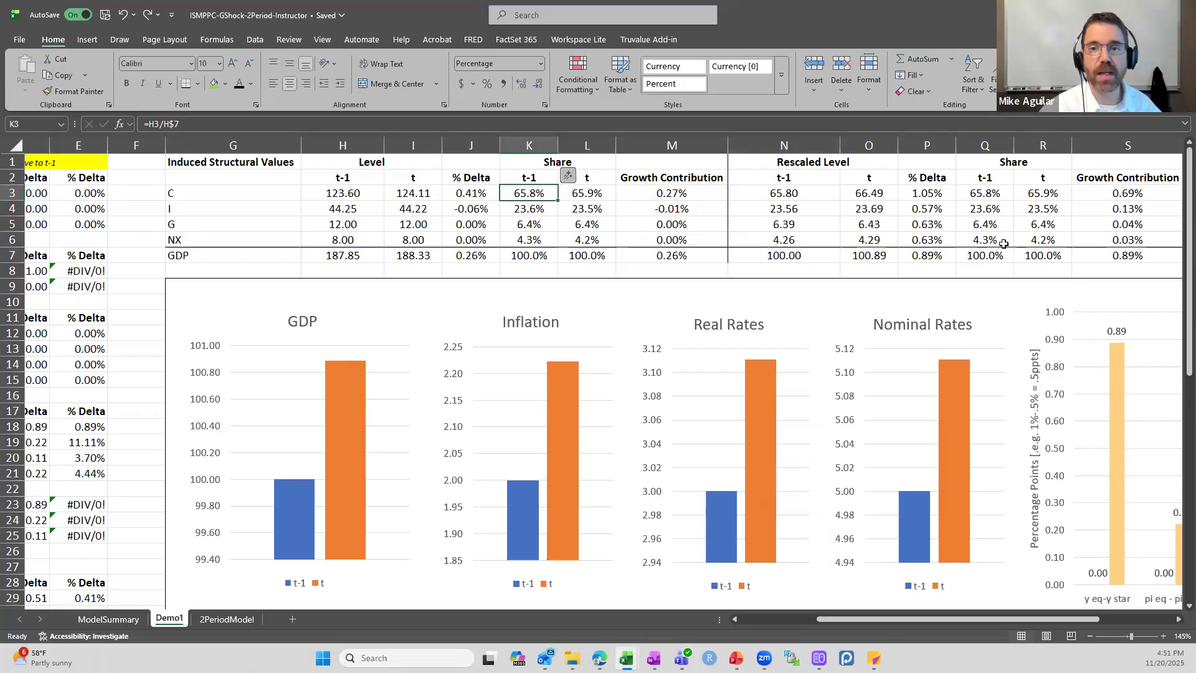
Step: Compare the component Share formulas at t-1 and t in the unscaled block with those in the rescaled block
key("Down")
key("Down")
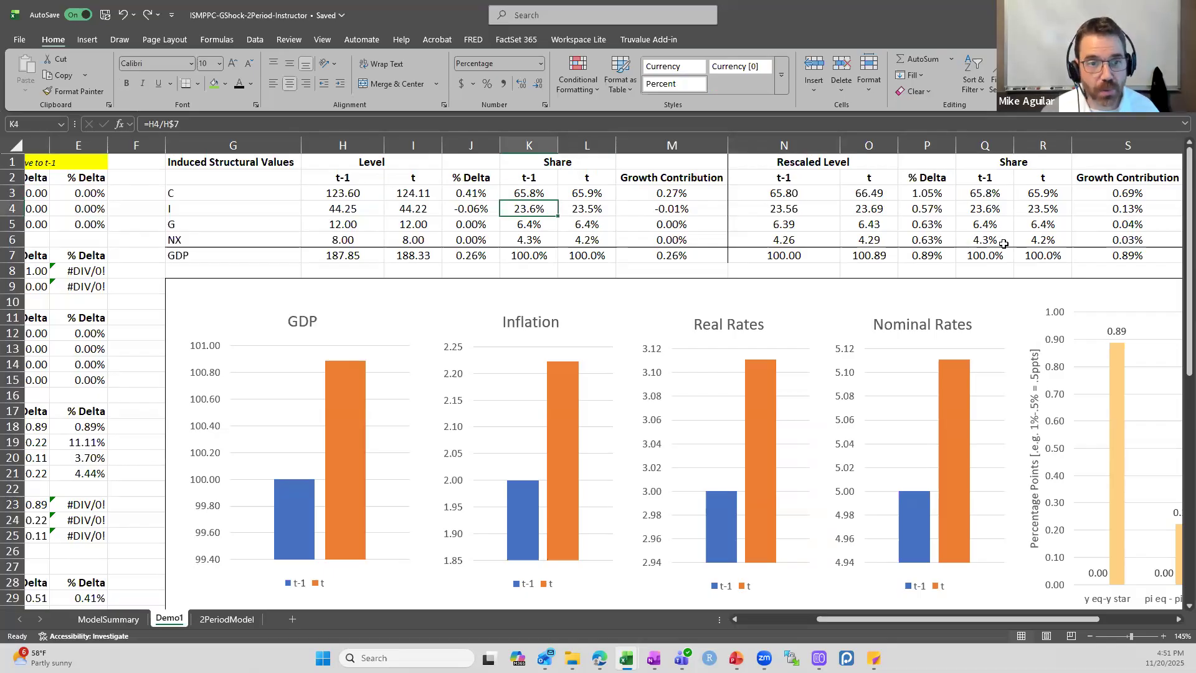
key("Up")
key("Right")
key("Right")
key("Right")
key("Right")
key("Right")
key("Right")
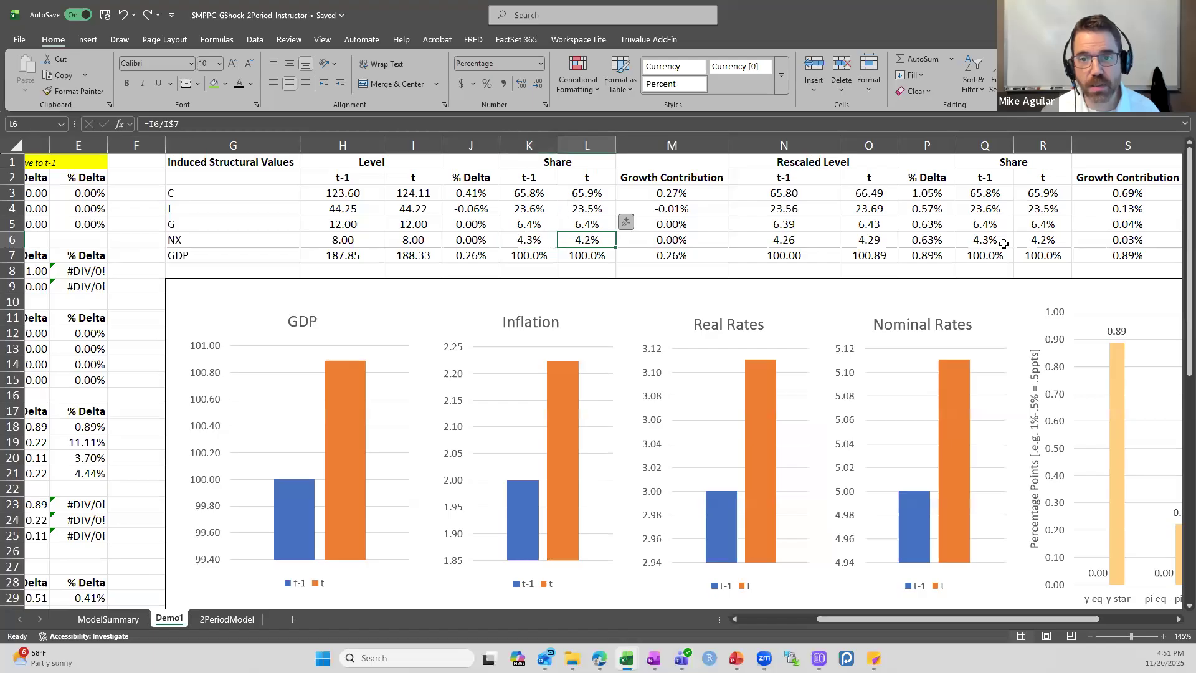
key("Down")
key("Down")
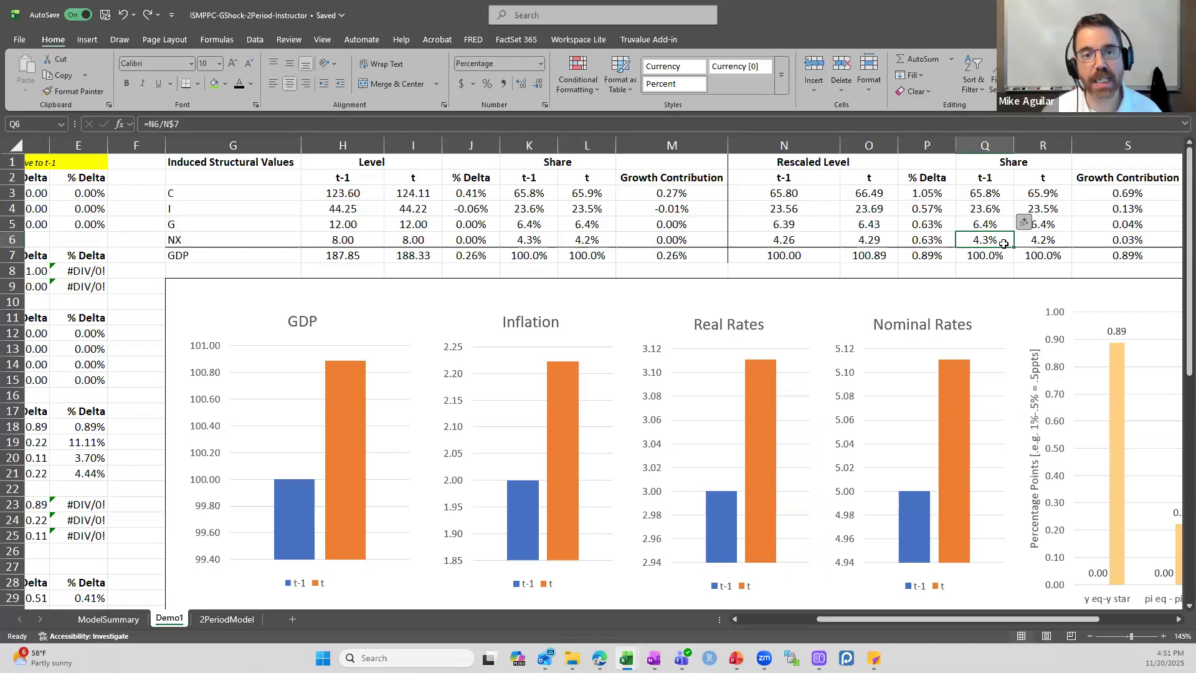
Step: Check the rescaled Growth Contribution formula for NX
key("Right")
key("Right")
scroll(1004, 244, "right", 5)
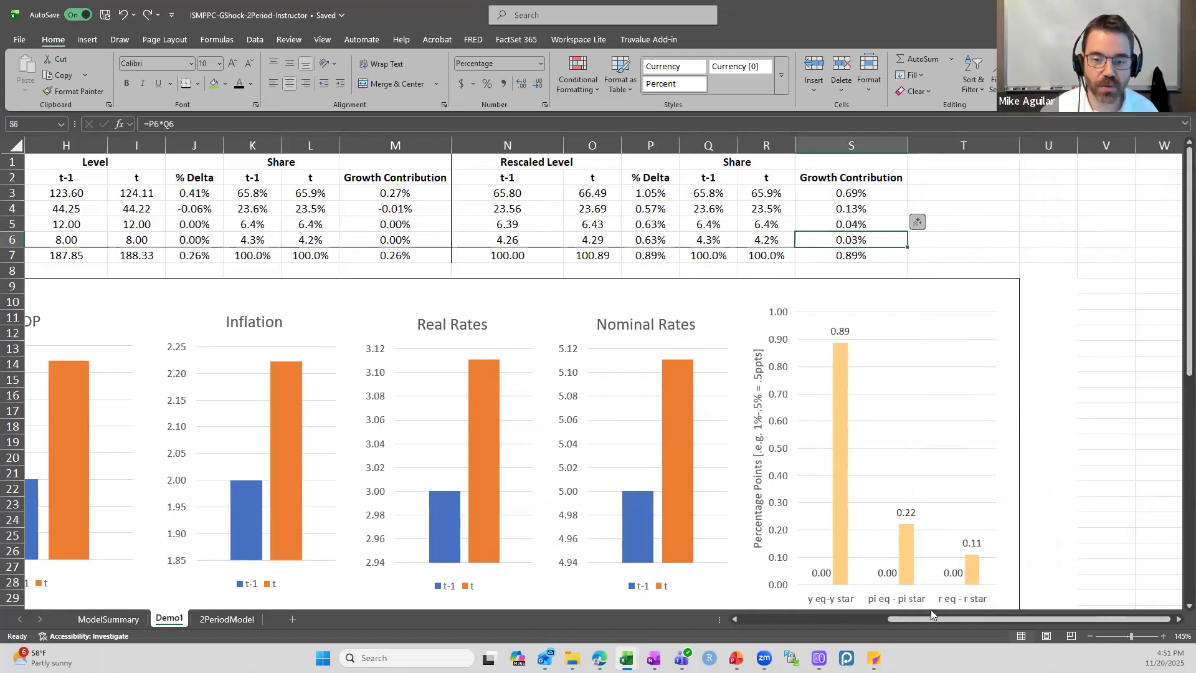
Step: Review the equilibria, structural % Delta, Share of GDP and growth contribution charts alongside the model's input table
left_click_drag(920, 621, 854, 572)
scroll(835, 446, "down", 8)
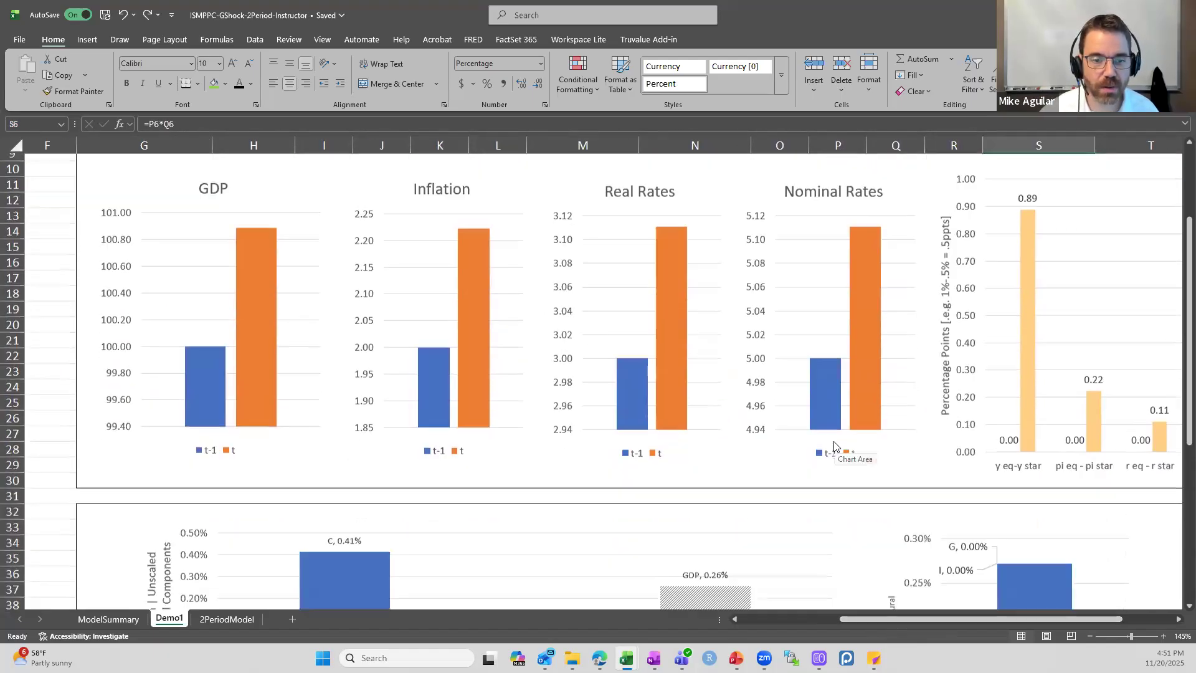
scroll(835, 443, "down", 1)
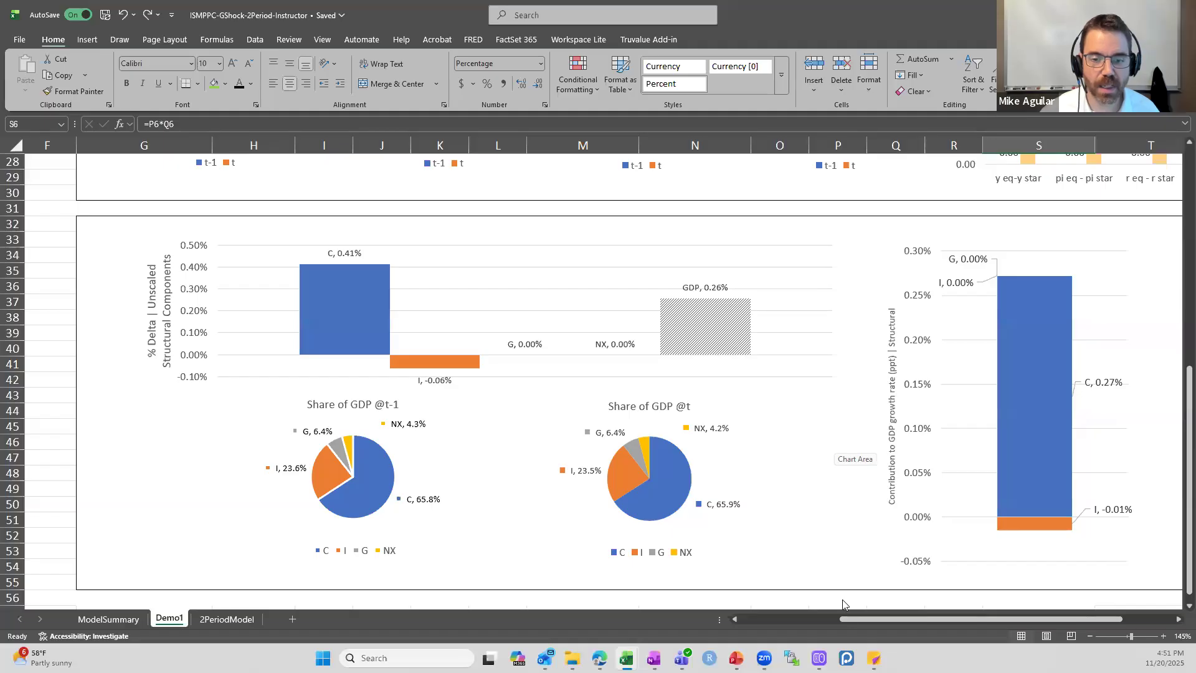
left_click(824, 621)
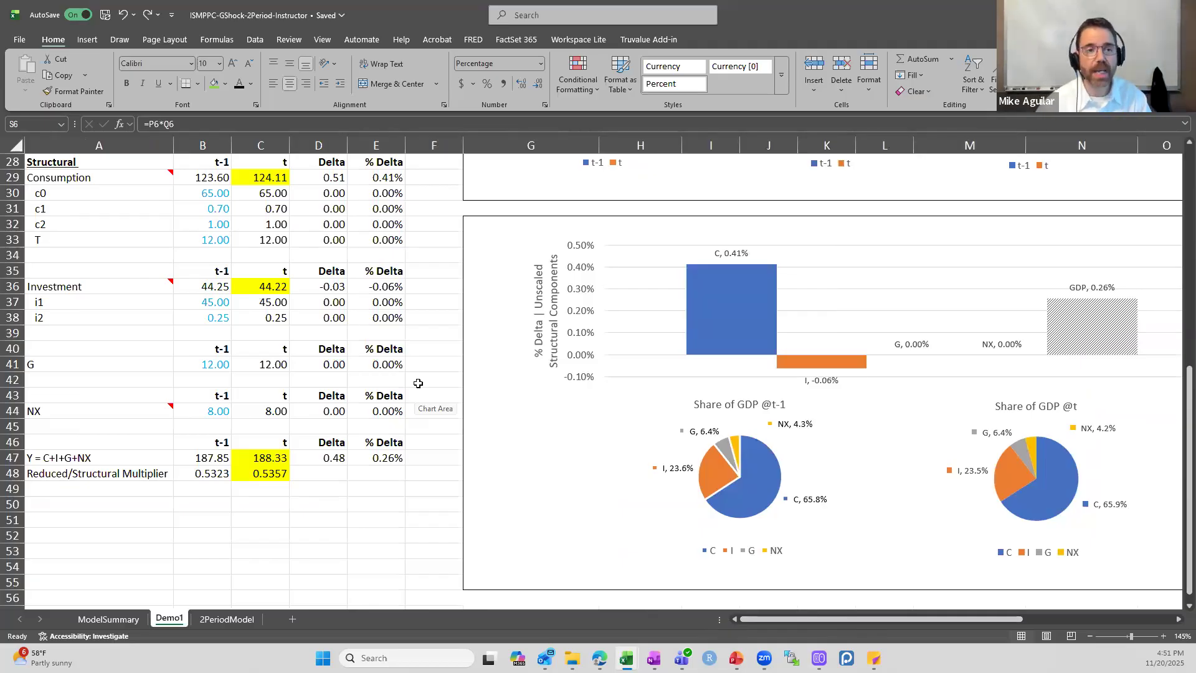
scroll(418, 383, "up", 9)
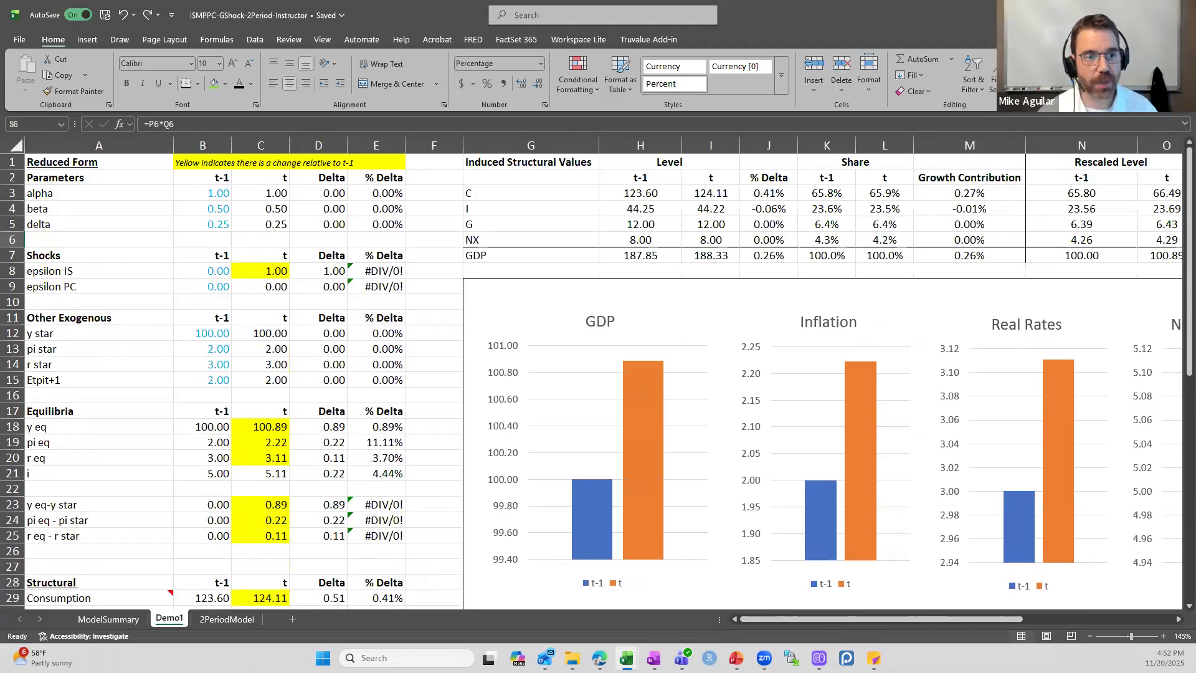
Step: Reset the period t epsilon IS shock to 0
left_click(268, 273)
type("0")
key("Return")
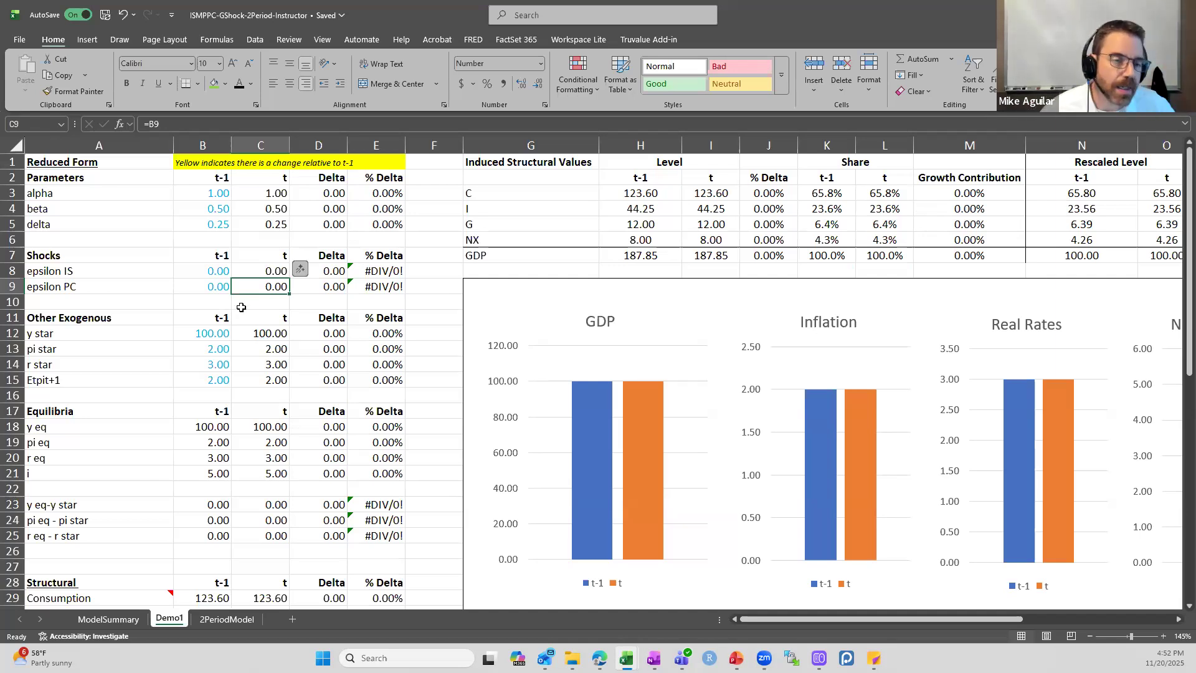
Step: Set the period t value of G in the Structural section to 13
scroll(249, 306, "down", 7)
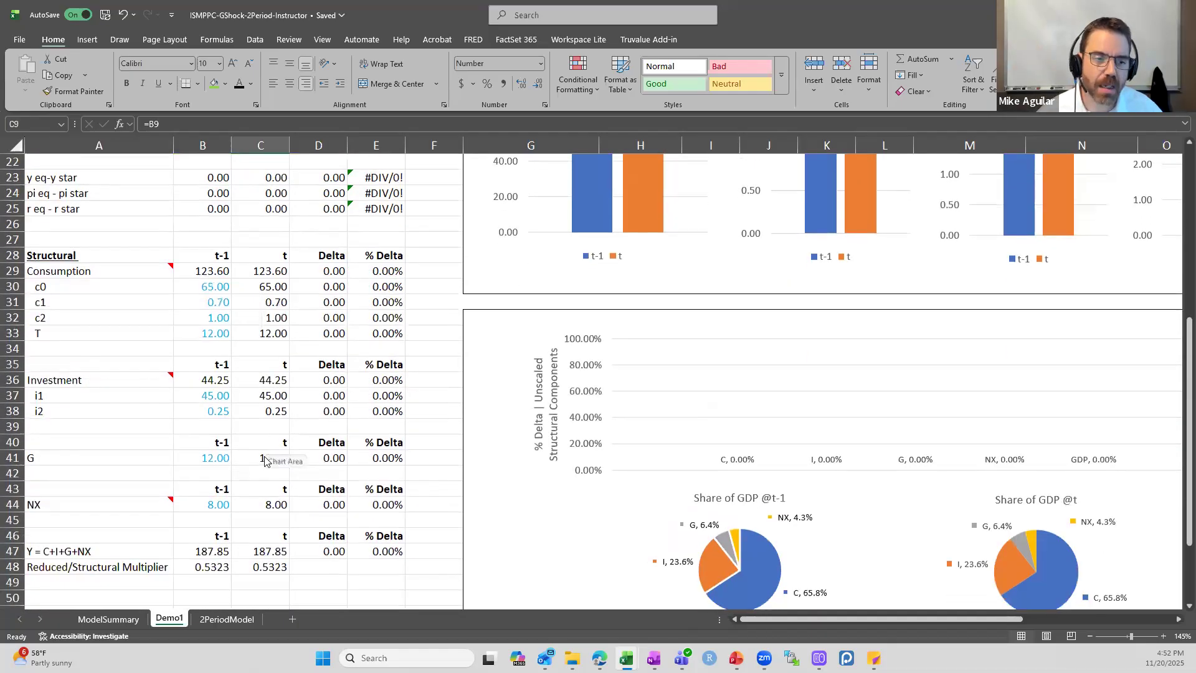
left_click(274, 459)
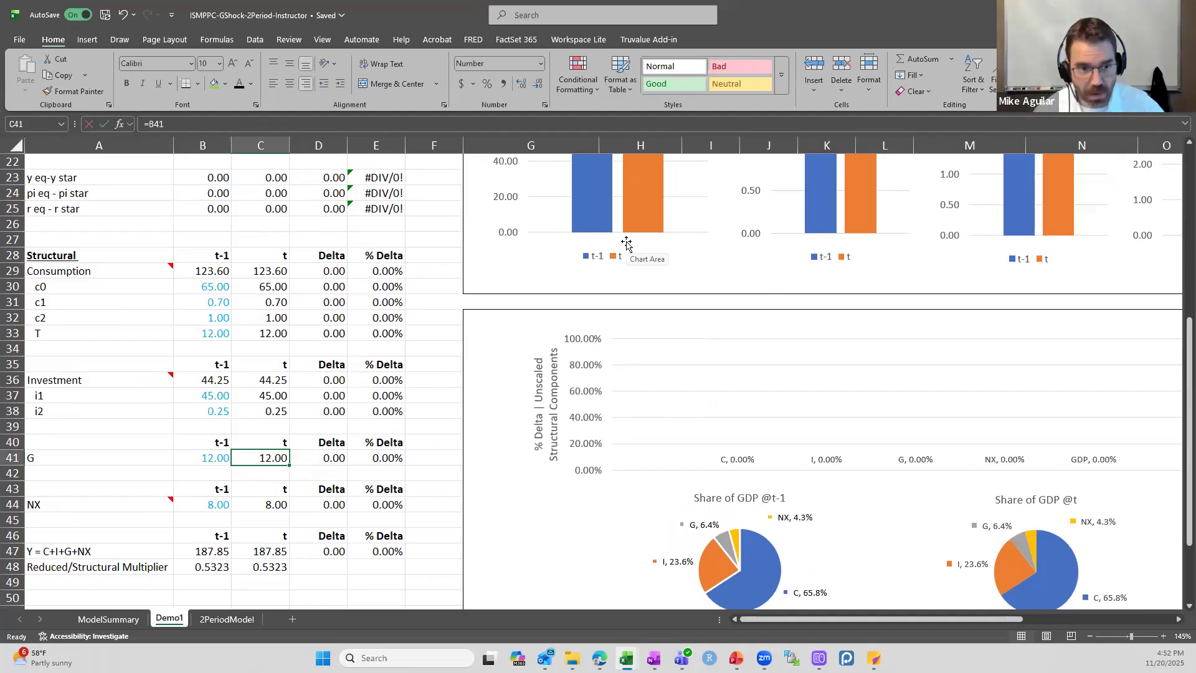
type("13")
key("Return")
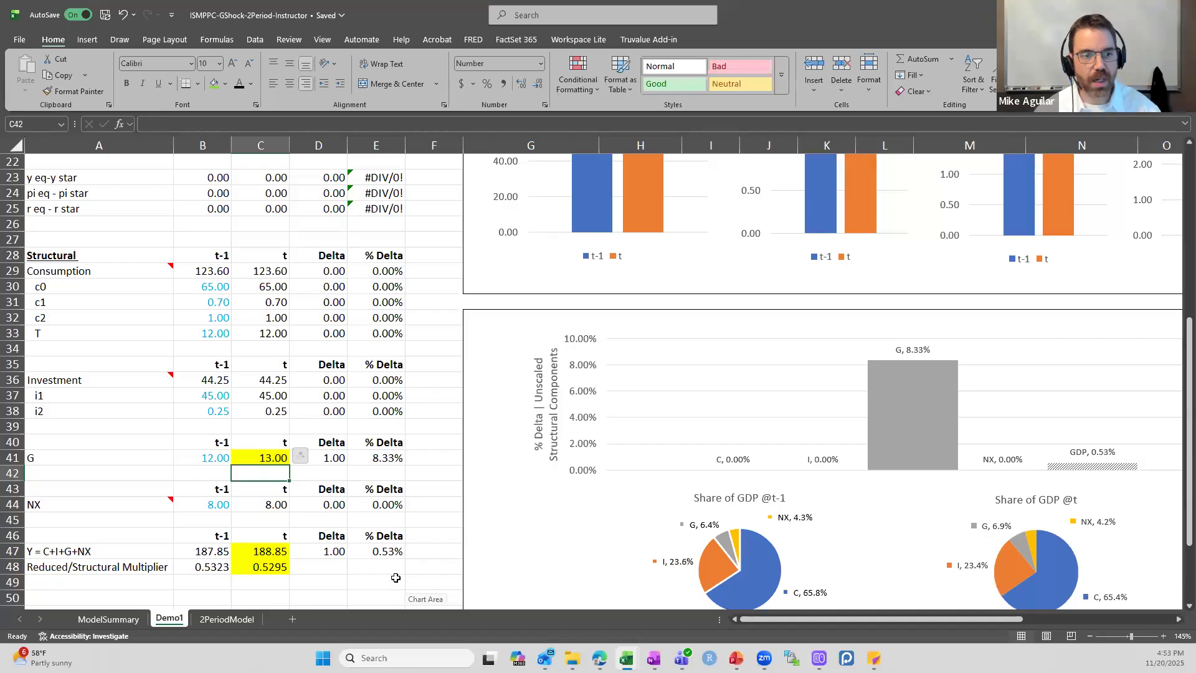
Step: Check how the G change relates to epsilon IS and to the period t, Delta and % Delta values of the Equilibria
left_click(268, 460)
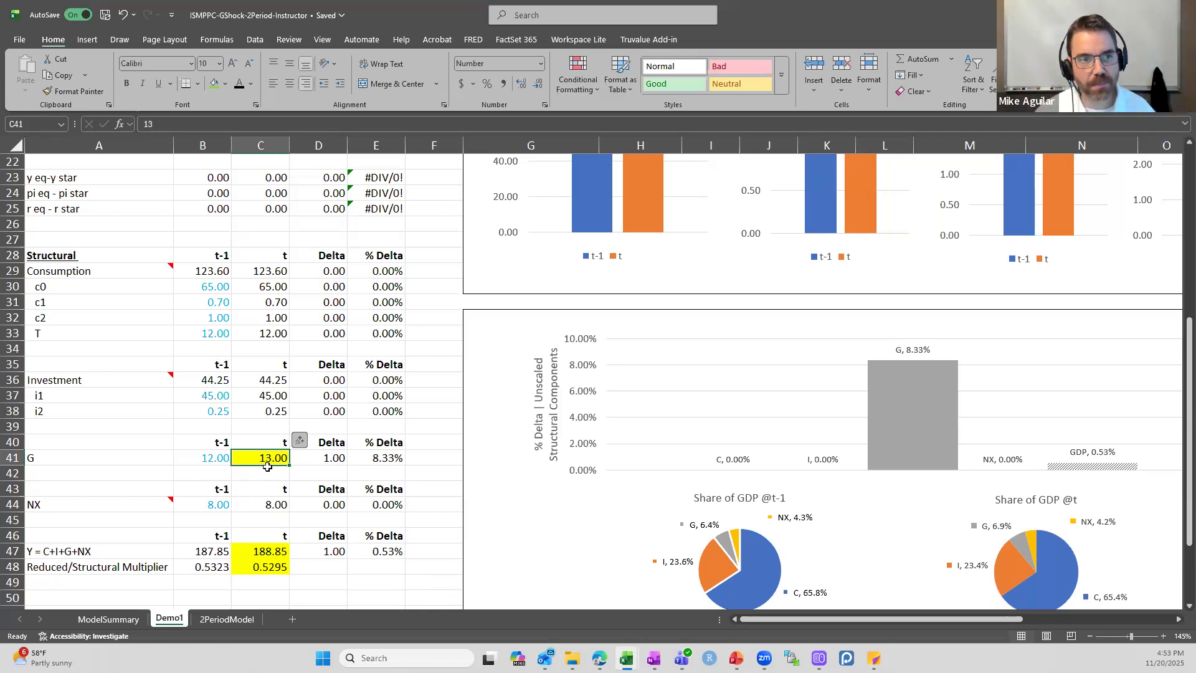
scroll(268, 466, "up", 6)
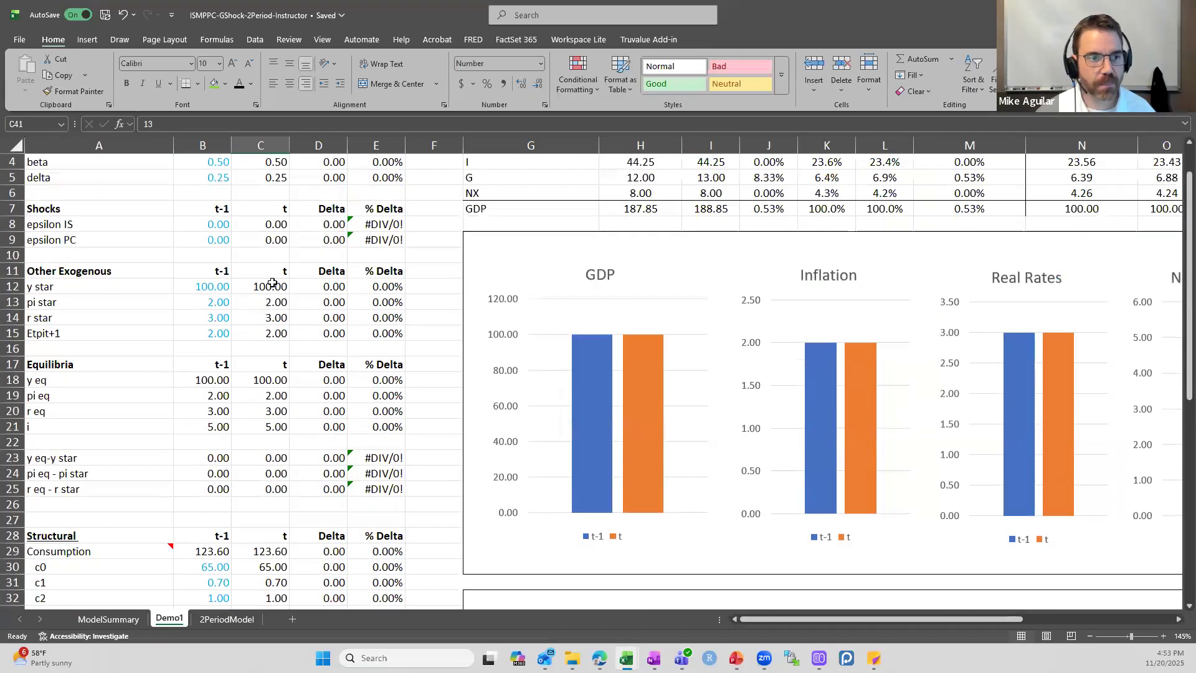
left_click(271, 226)
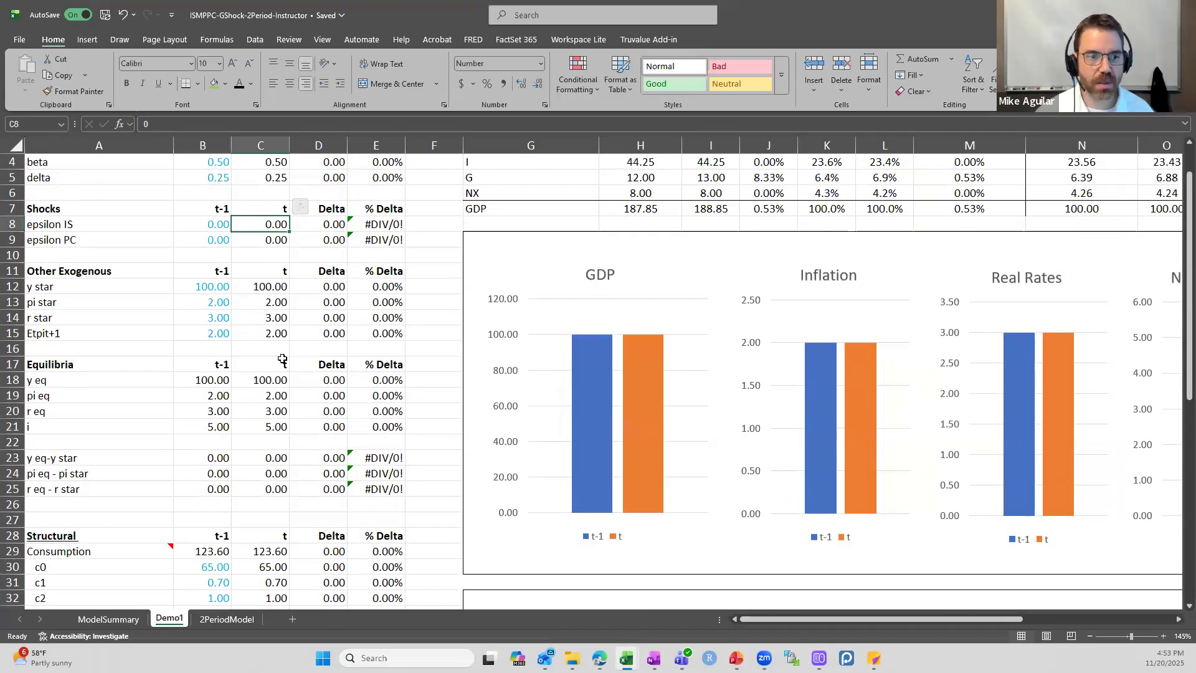
left_click_drag(271, 377, 273, 428)
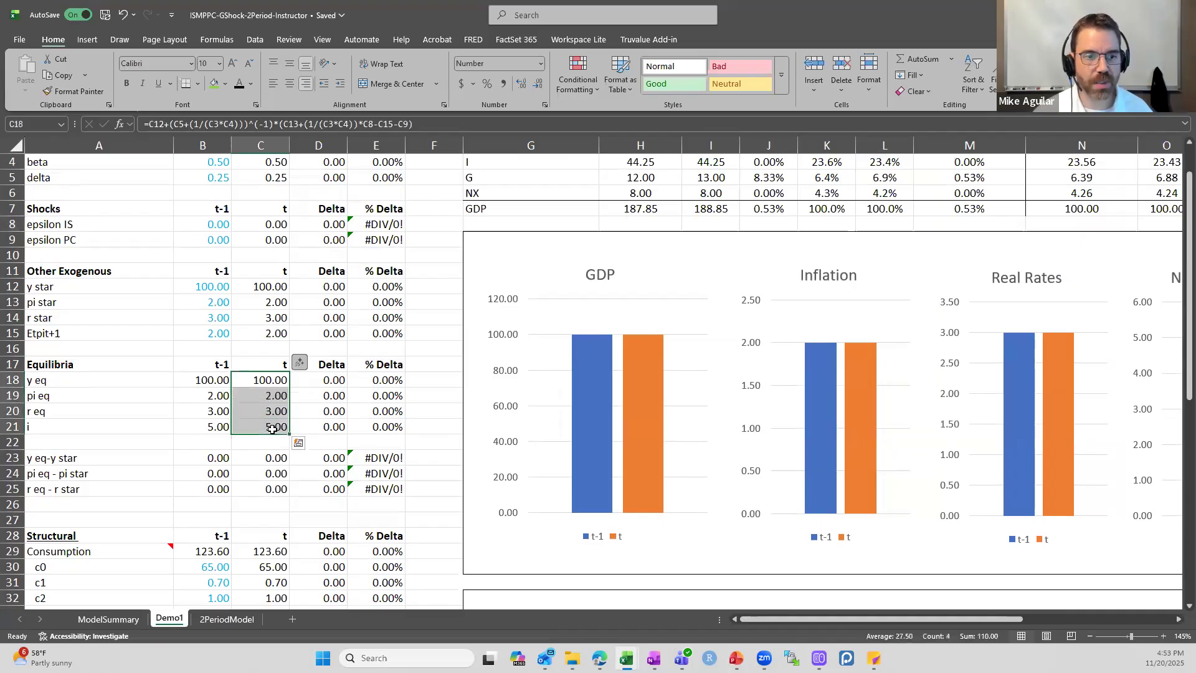
left_click_drag(323, 384, 380, 428)
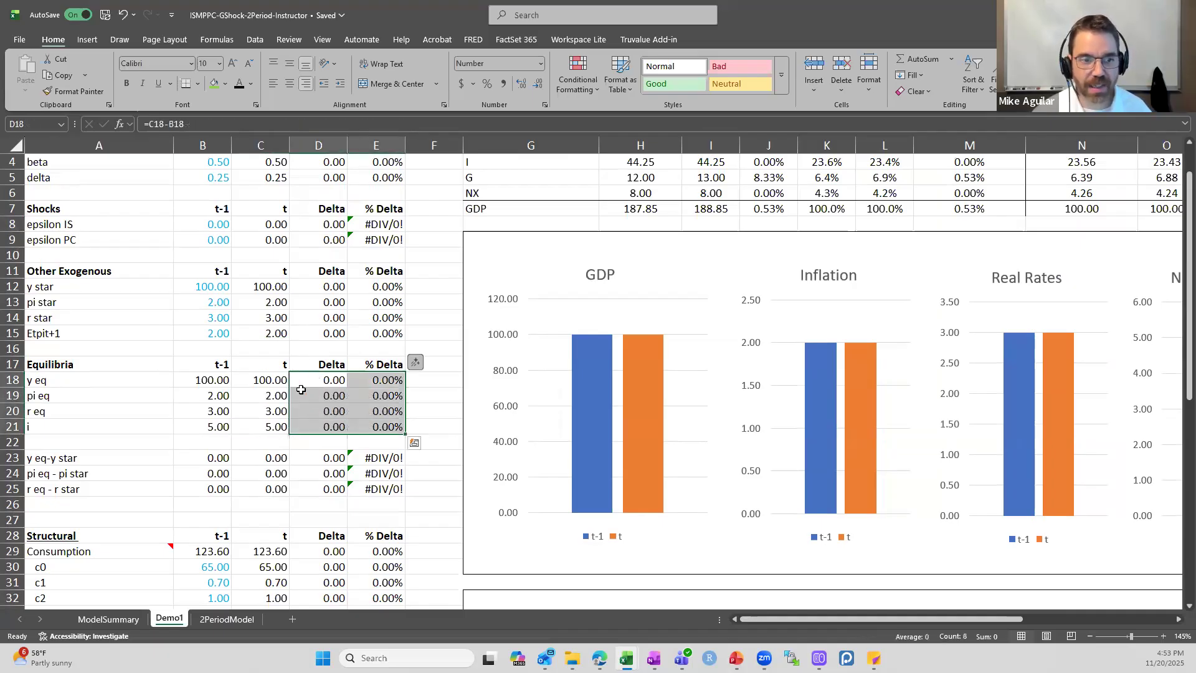
left_click(284, 382)
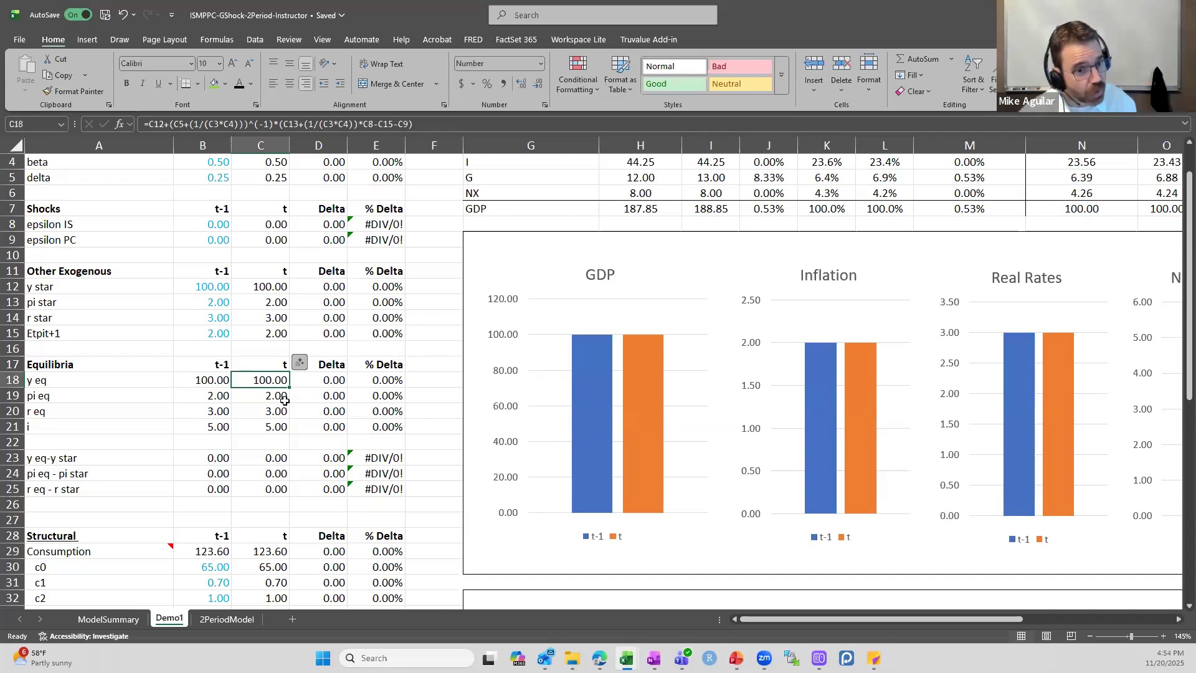
Step: Return to the period t value of G and undo its last change
scroll(281, 401, "down", 5)
left_click(275, 506)
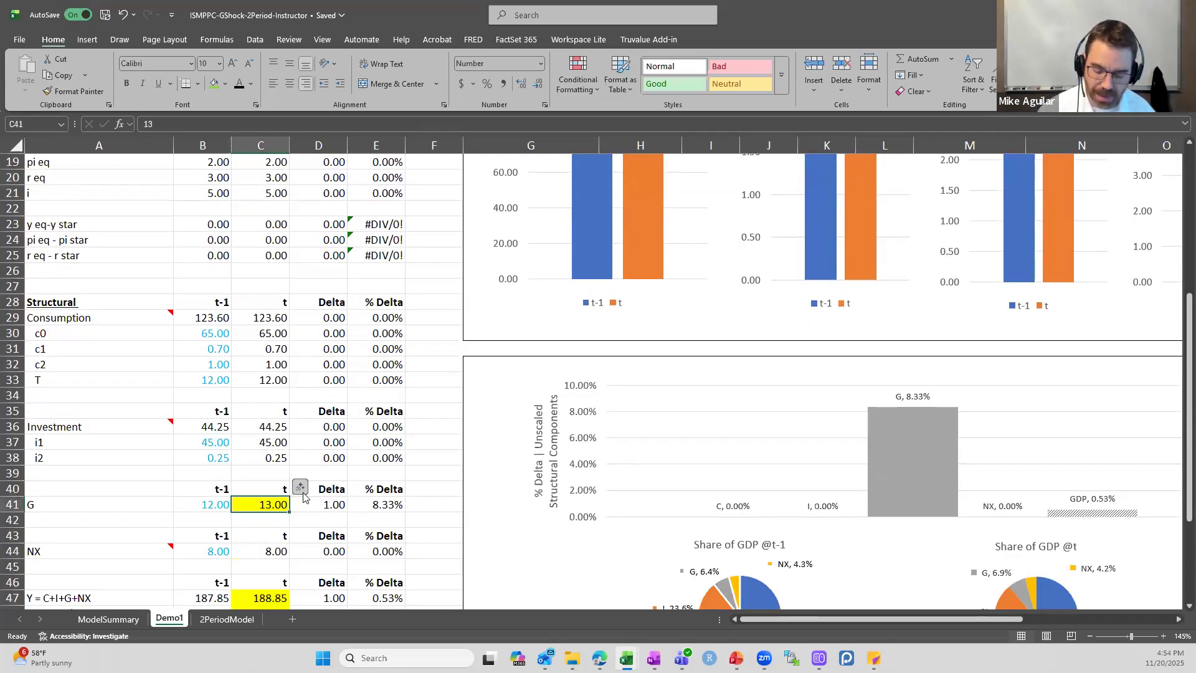
left_click(124, 15)
left_click(303, 441)
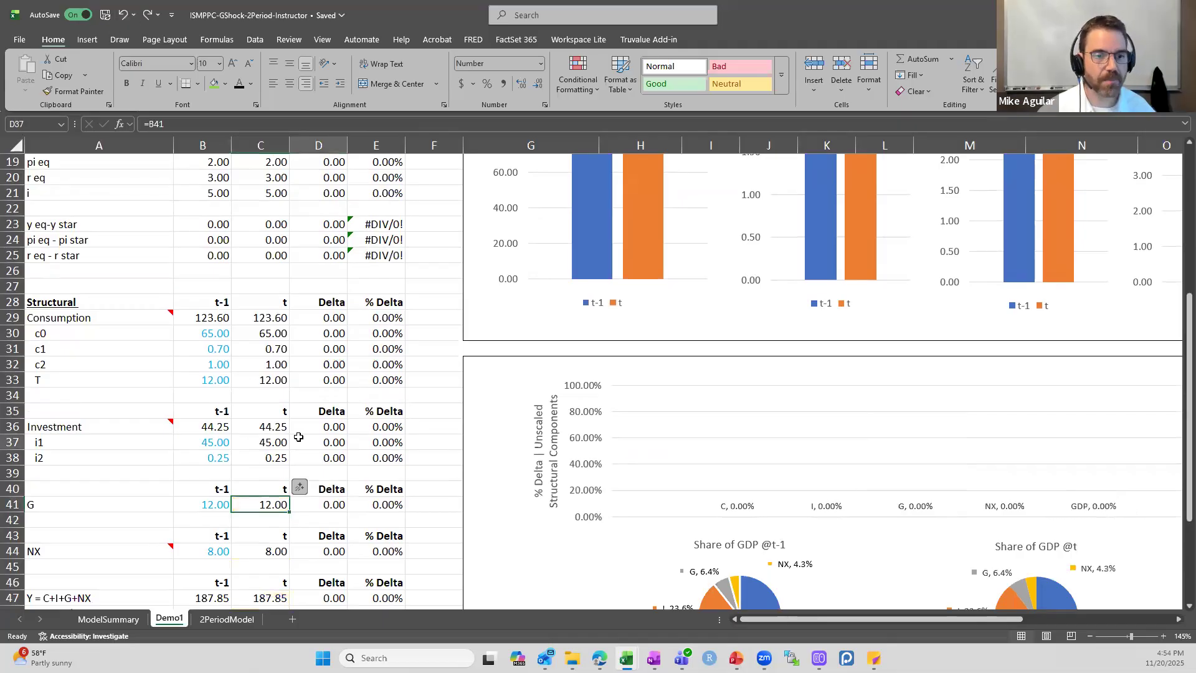
Step: Set the period t epsilon IS shock to 1
scroll(299, 435, "up", 2)
scroll(299, 436, "up", 5)
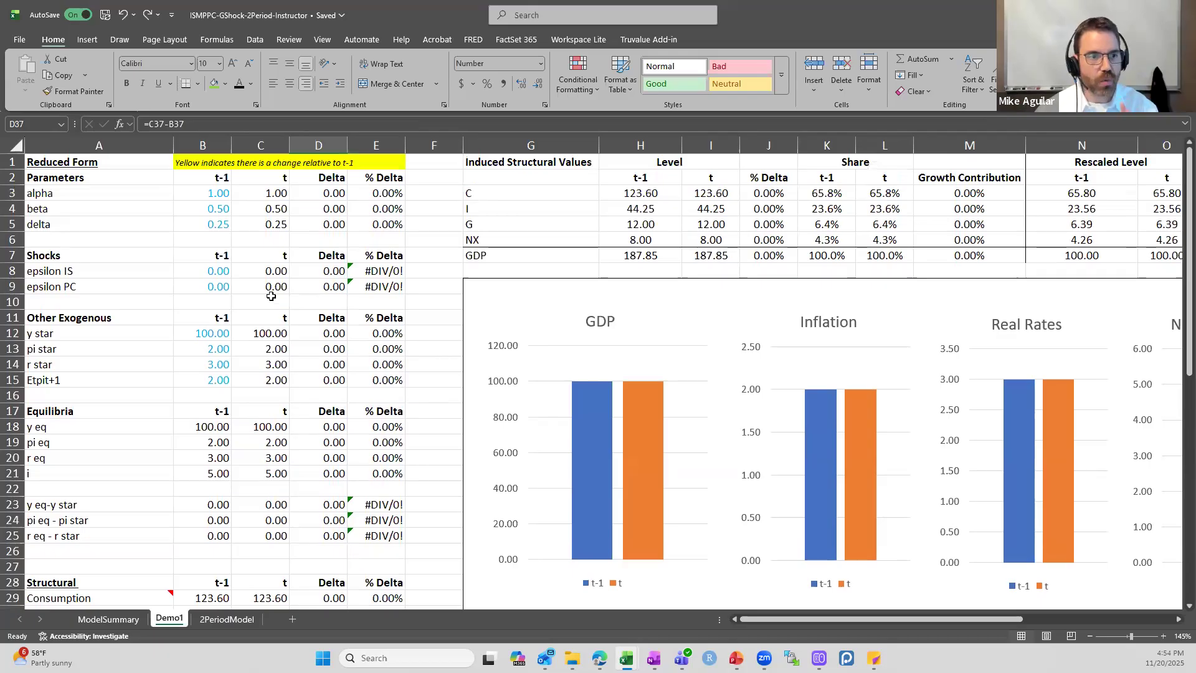
left_click(268, 272)
type("1")
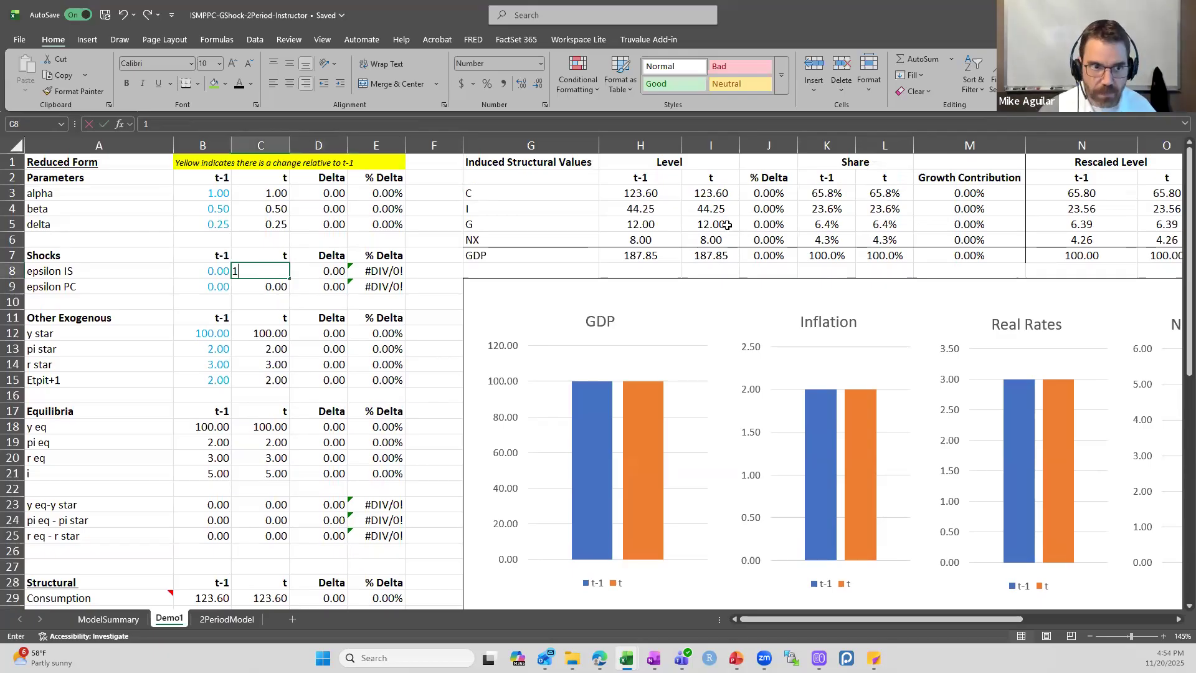
key("Return")
Step: Raise period t G to 13 in addition to the epsilon IS shock
scroll(544, 305, "down", 7)
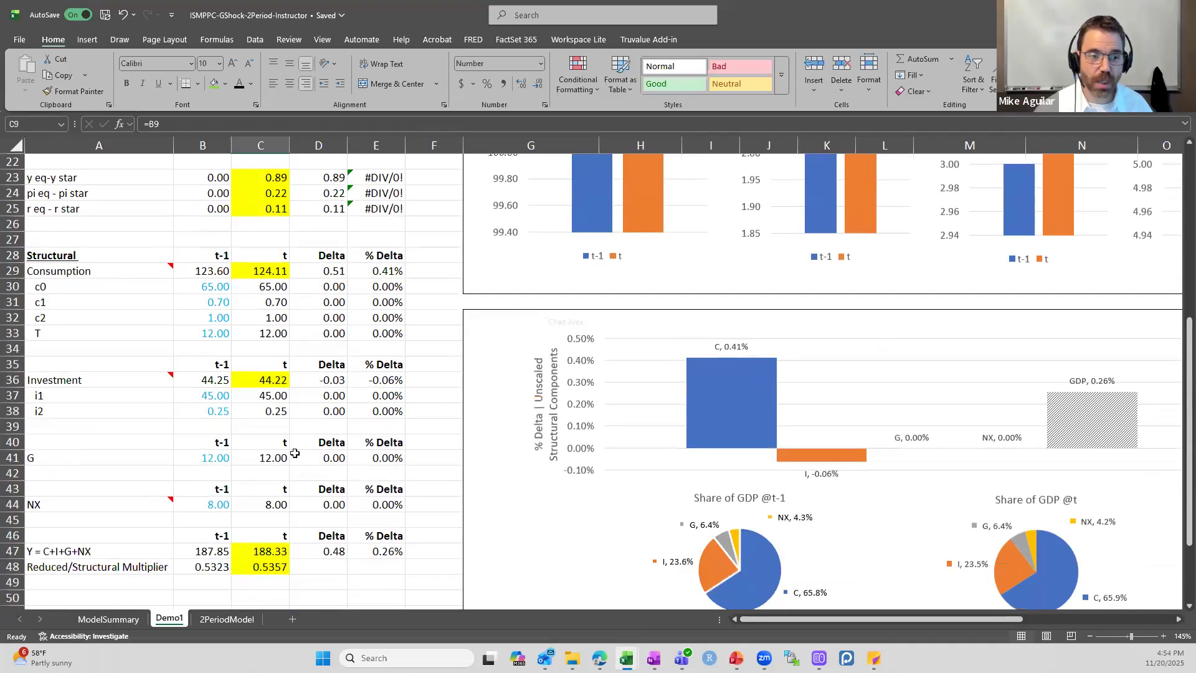
left_click(272, 462)
type("13")
key("Return")
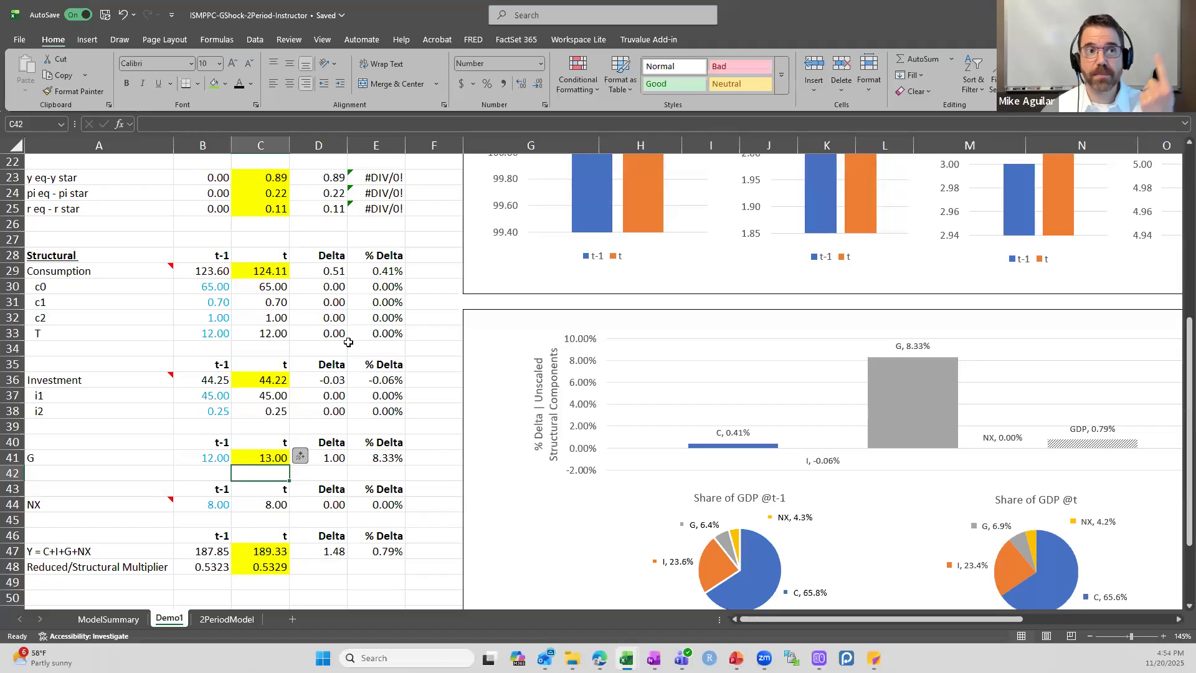
Step: Undo the last changes to G and epsilon IS
left_click(124, 18)
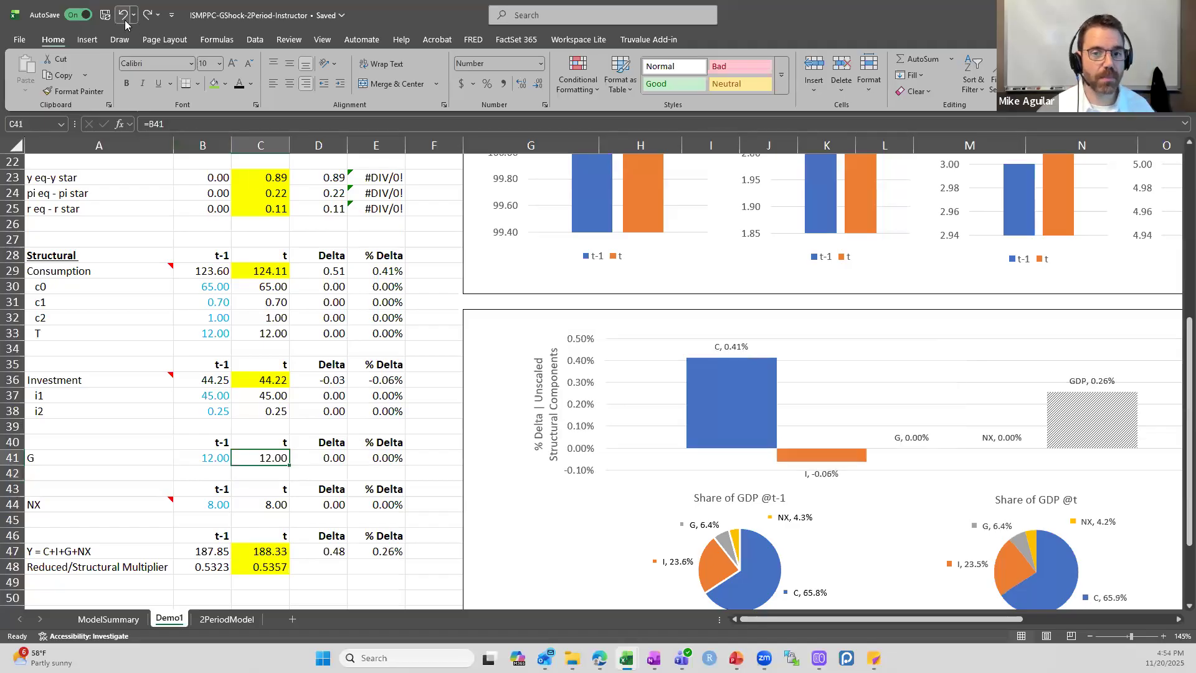
left_click(124, 17)
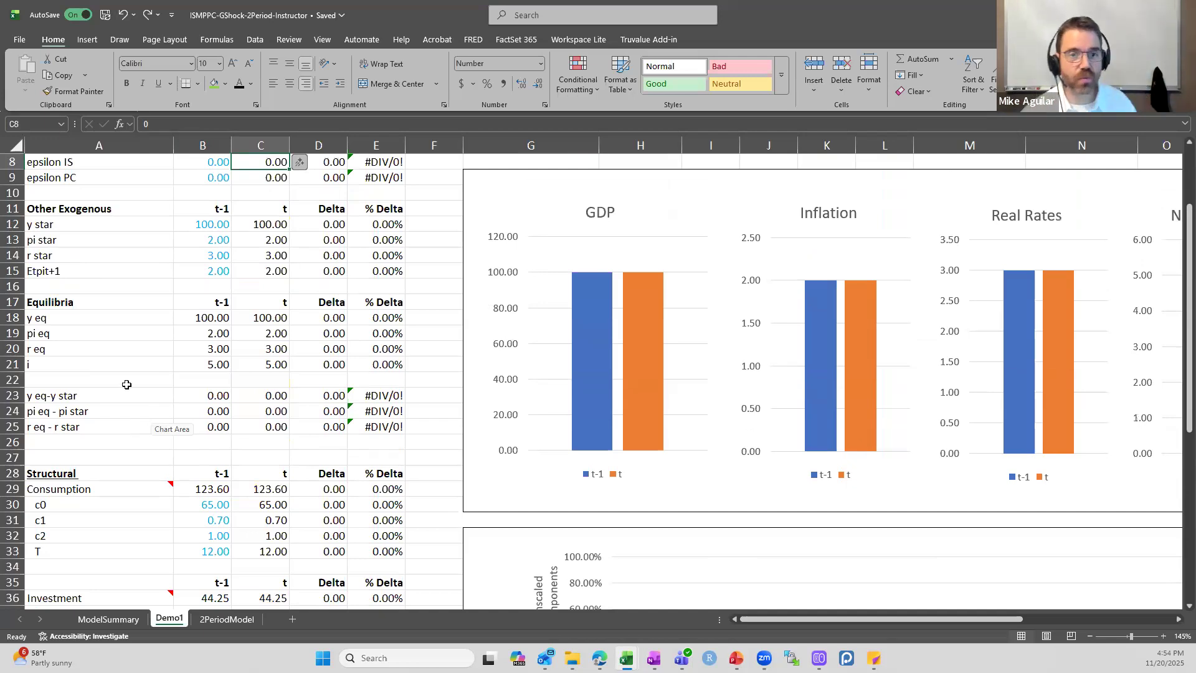
Step: Open the 2PeriodModel sheet and check the formula behind the period t epsilon IS shock
left_click(207, 620)
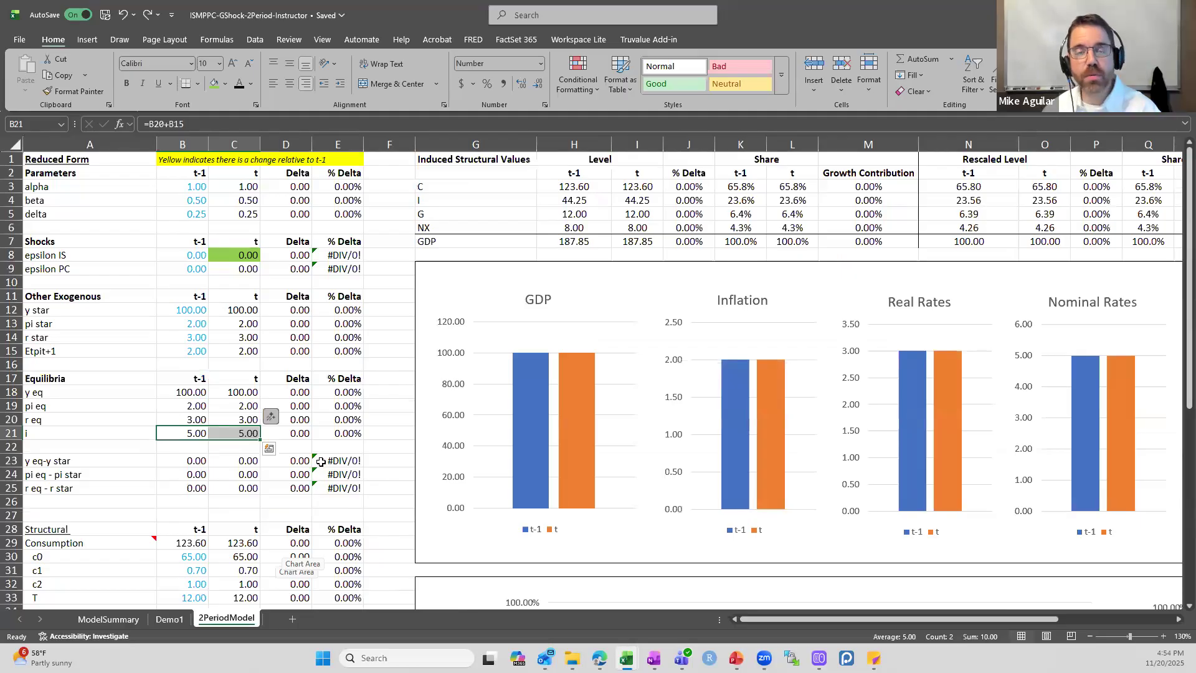
left_click(310, 393)
left_click(245, 257)
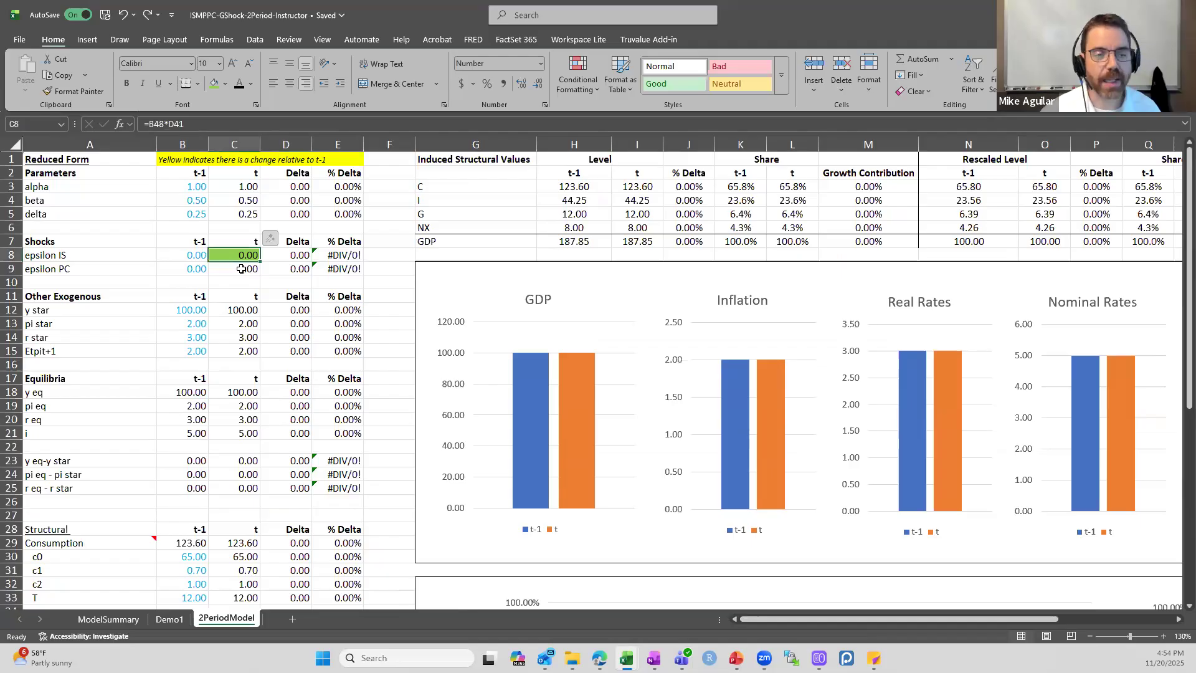
Step: Inspect the green period t and % Delta cells for G in the Structural section
scroll(271, 312, "down", 6)
left_click(246, 461)
left_click(324, 461)
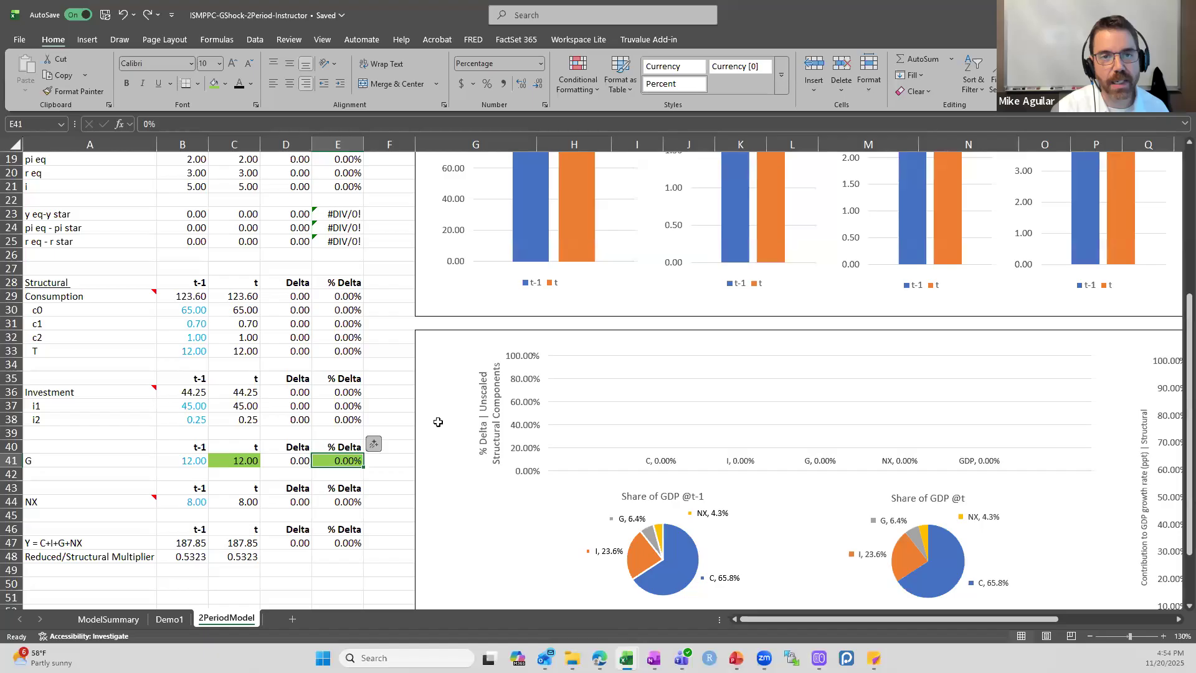
left_click(248, 463)
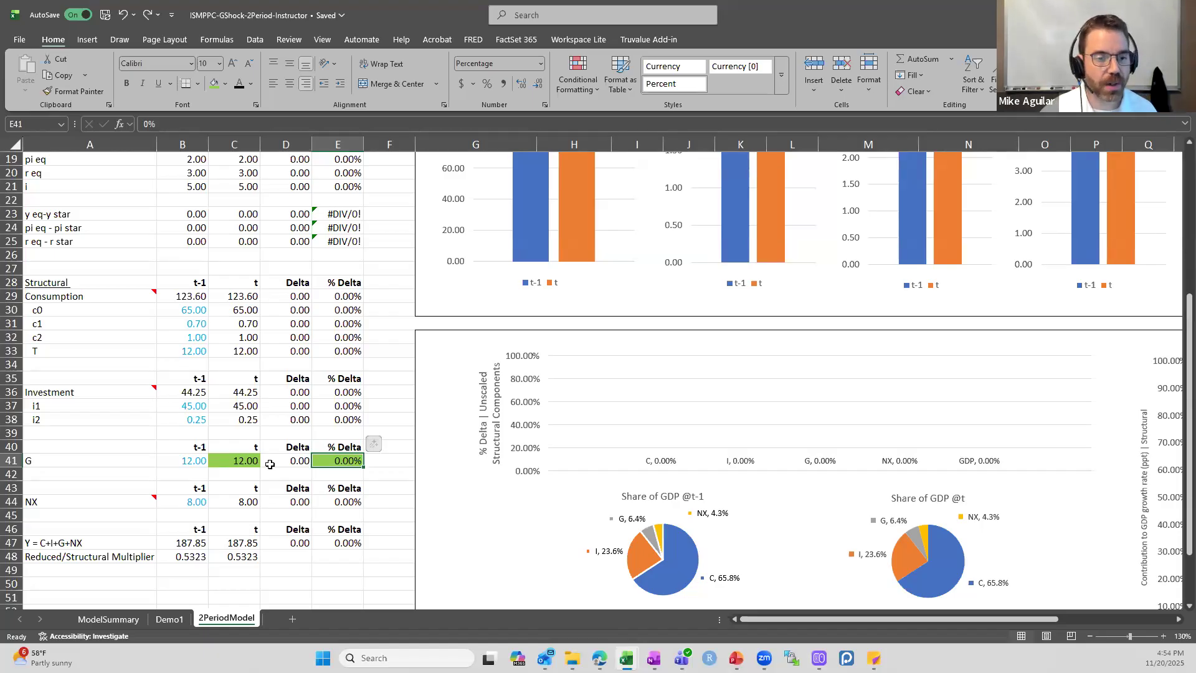
left_click(338, 460)
Step: Inspect the references in the period t epsilon IS formula and compare it with the same cell in Demo1
scroll(326, 363, "up", 5)
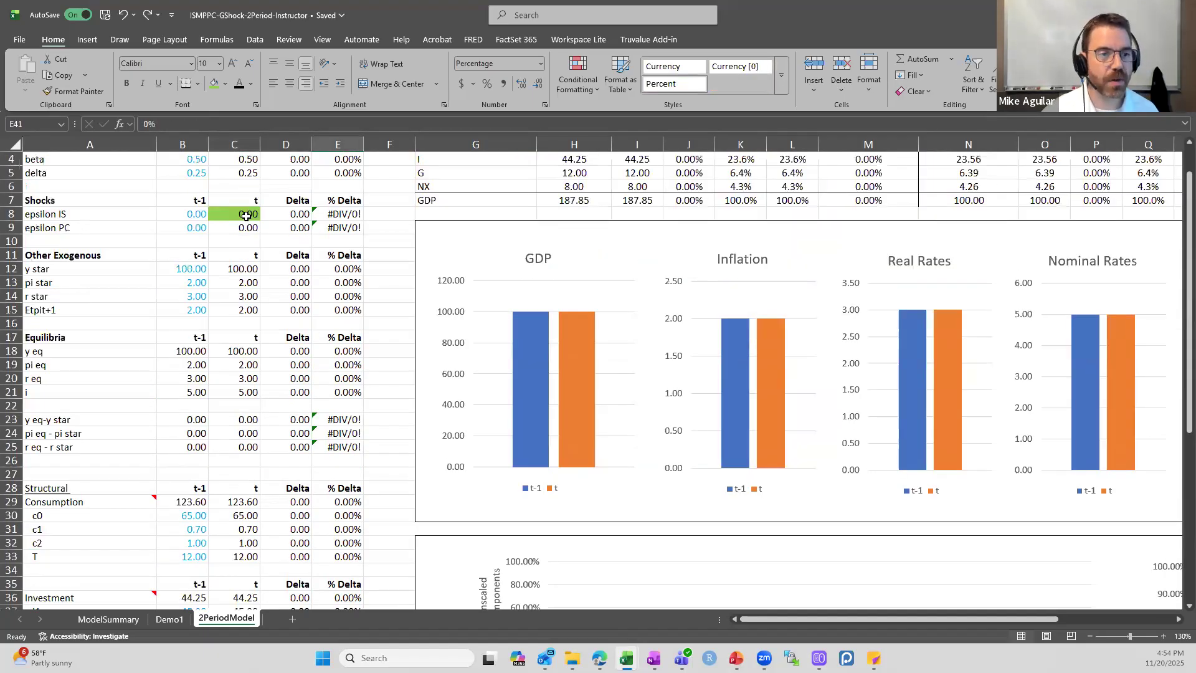
left_click(247, 213)
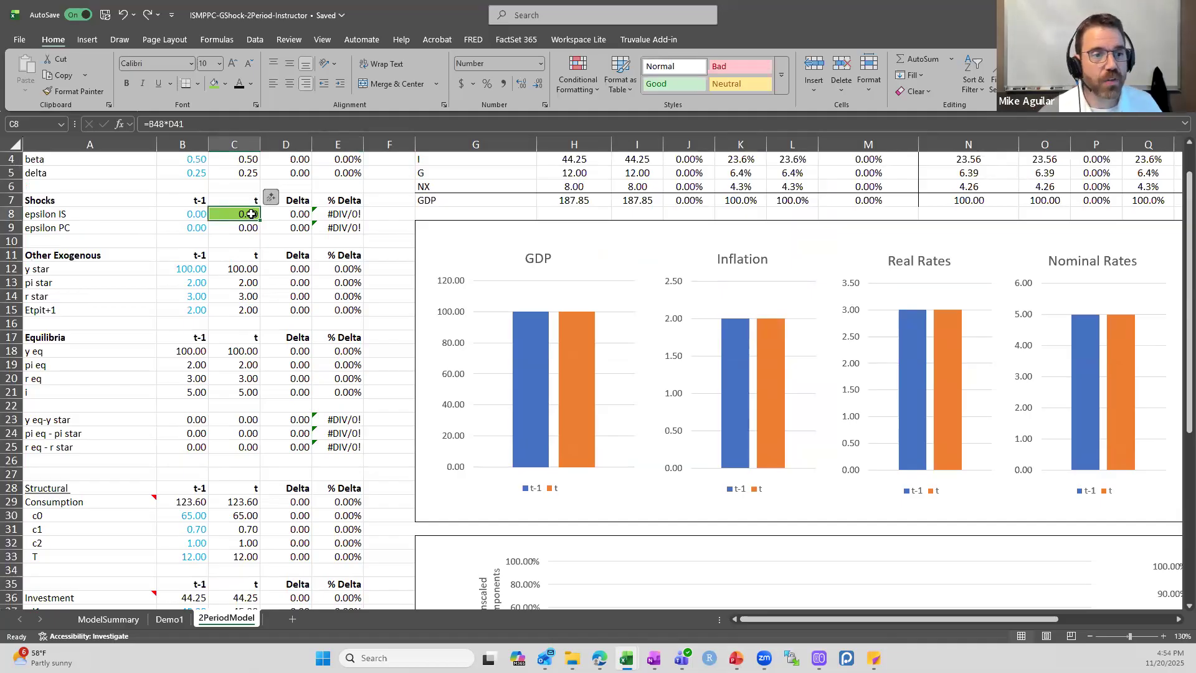
key("F2")
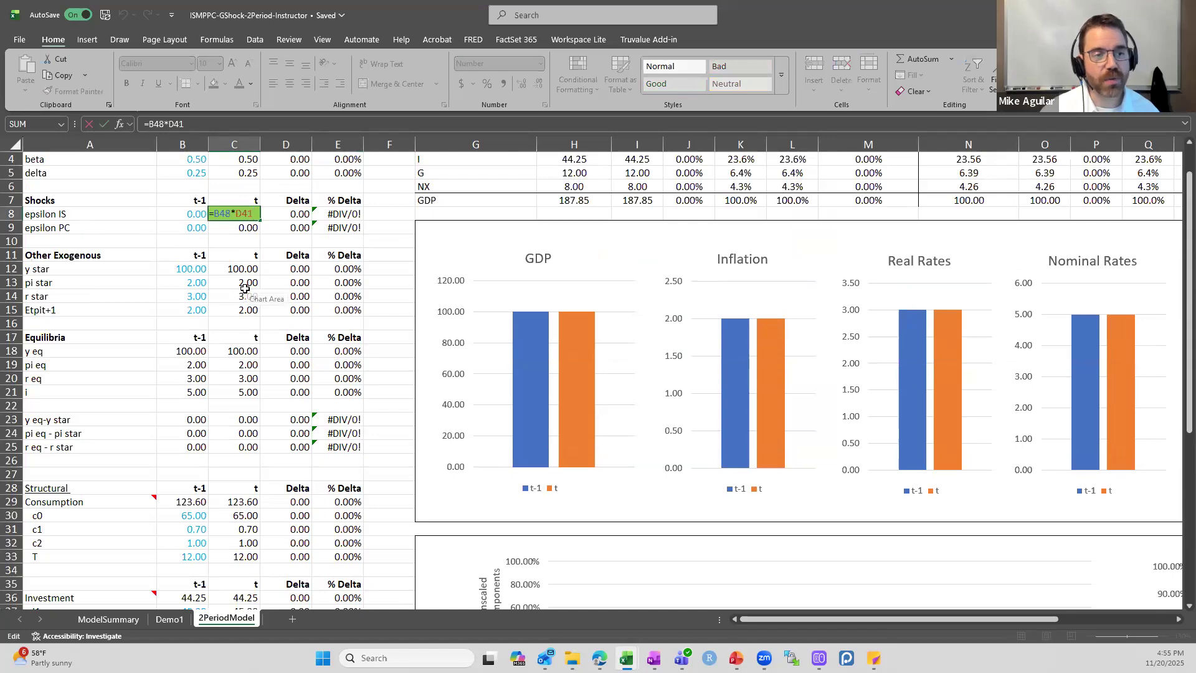
key("Escape")
left_click(169, 618)
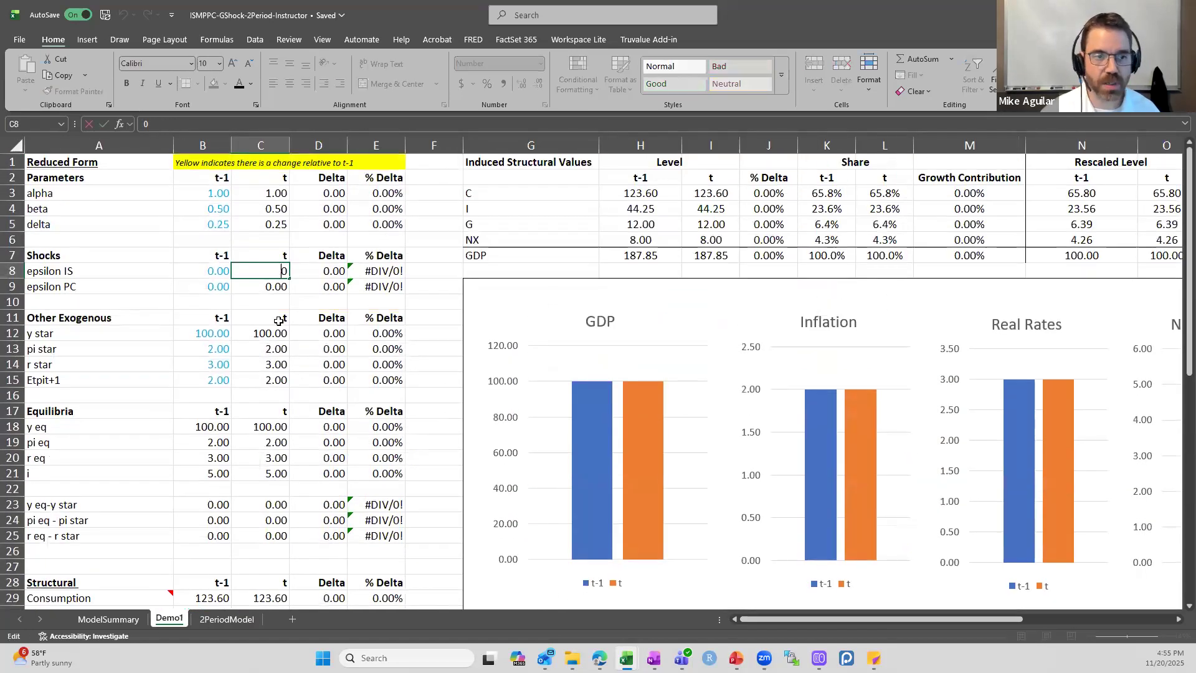
left_click(226, 618)
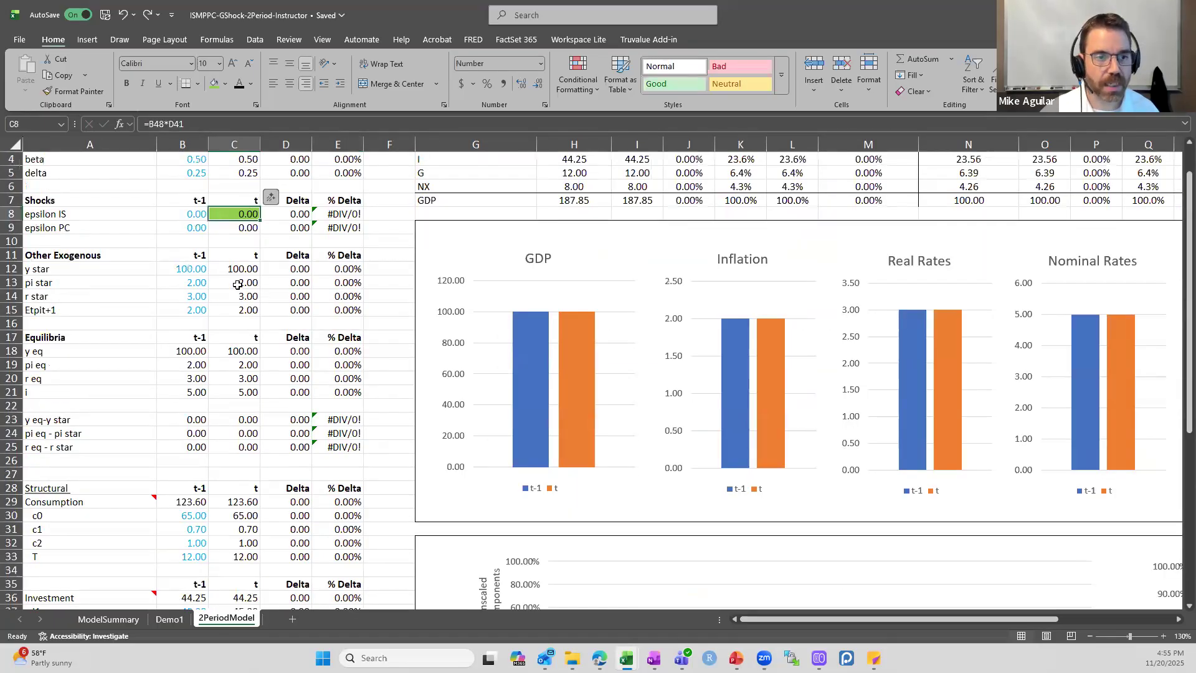
Step: Trace the period t epsilon IS formula to the t-1 Reduced/Structural Multiplier and the Delta cell for G
double_click(243, 213)
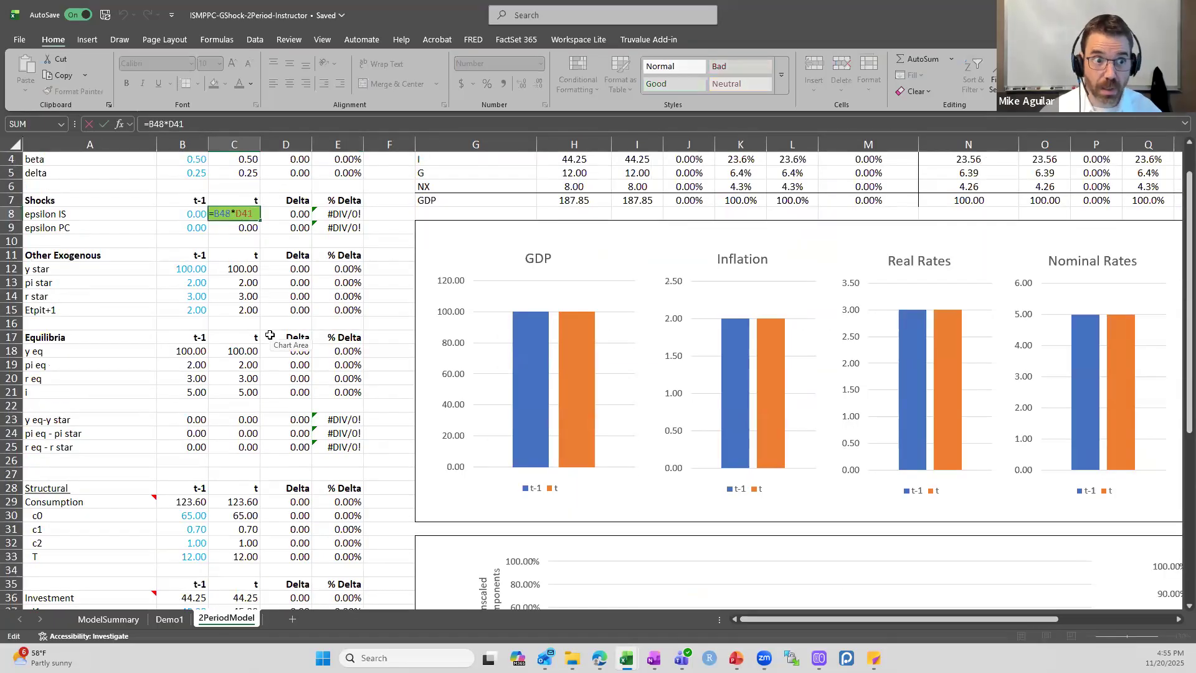
key("Escape")
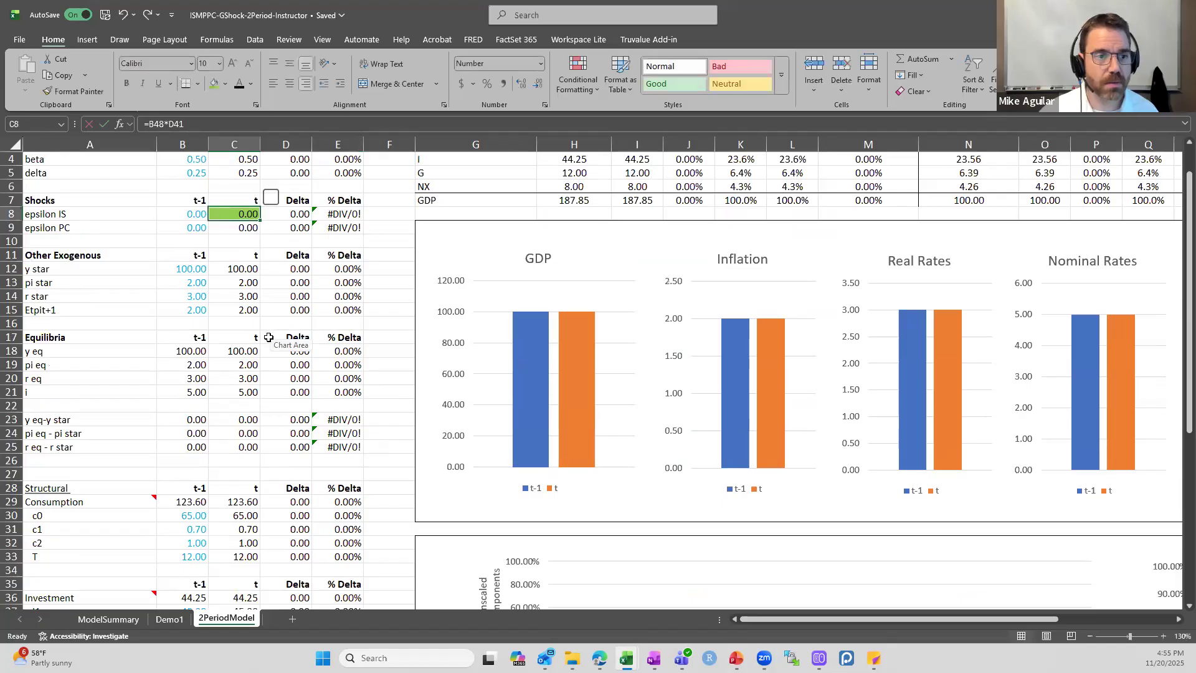
scroll(270, 339, "down", 5)
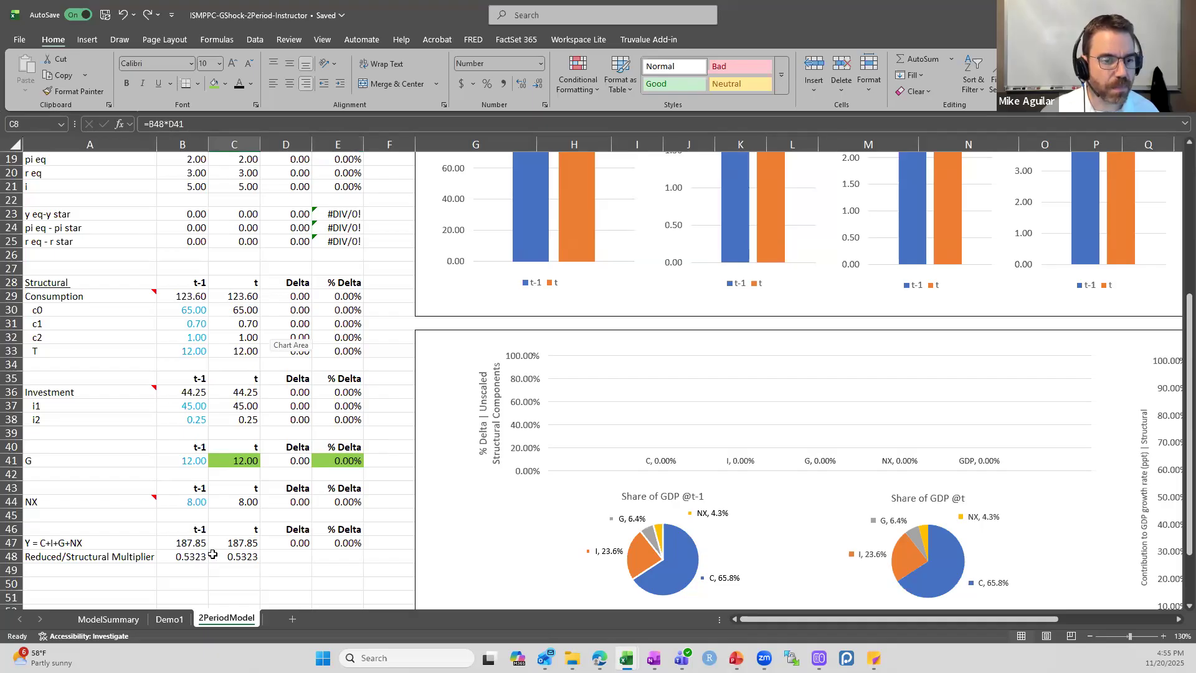
left_click(194, 555)
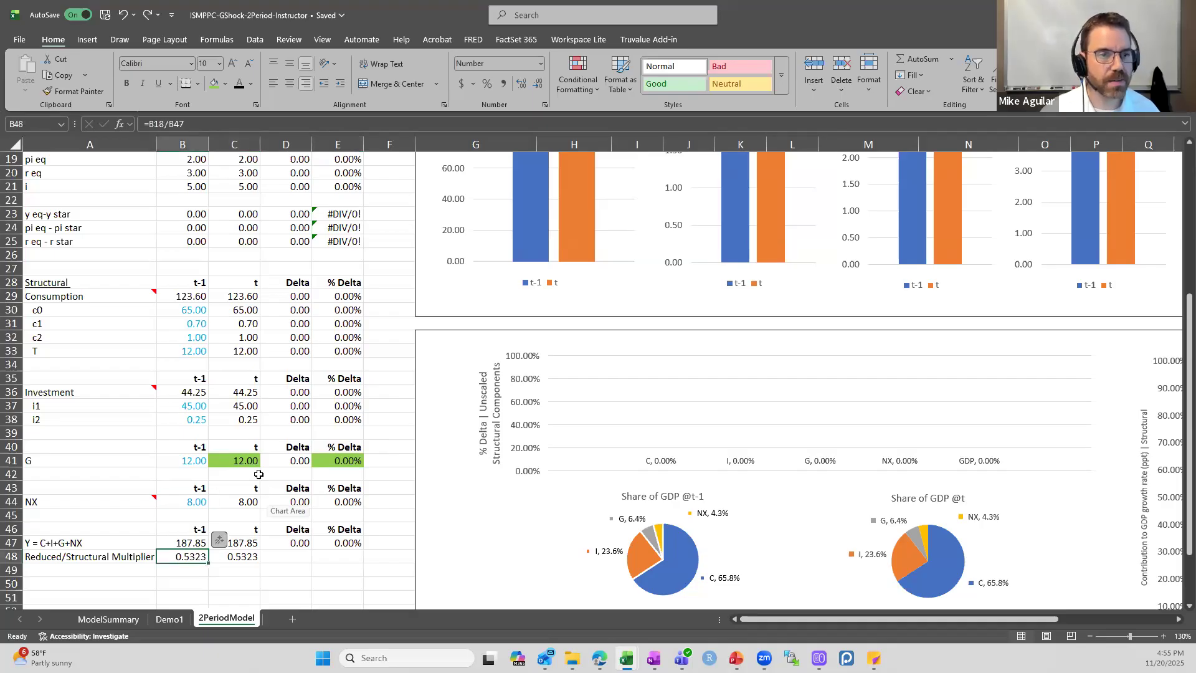
left_click(288, 463)
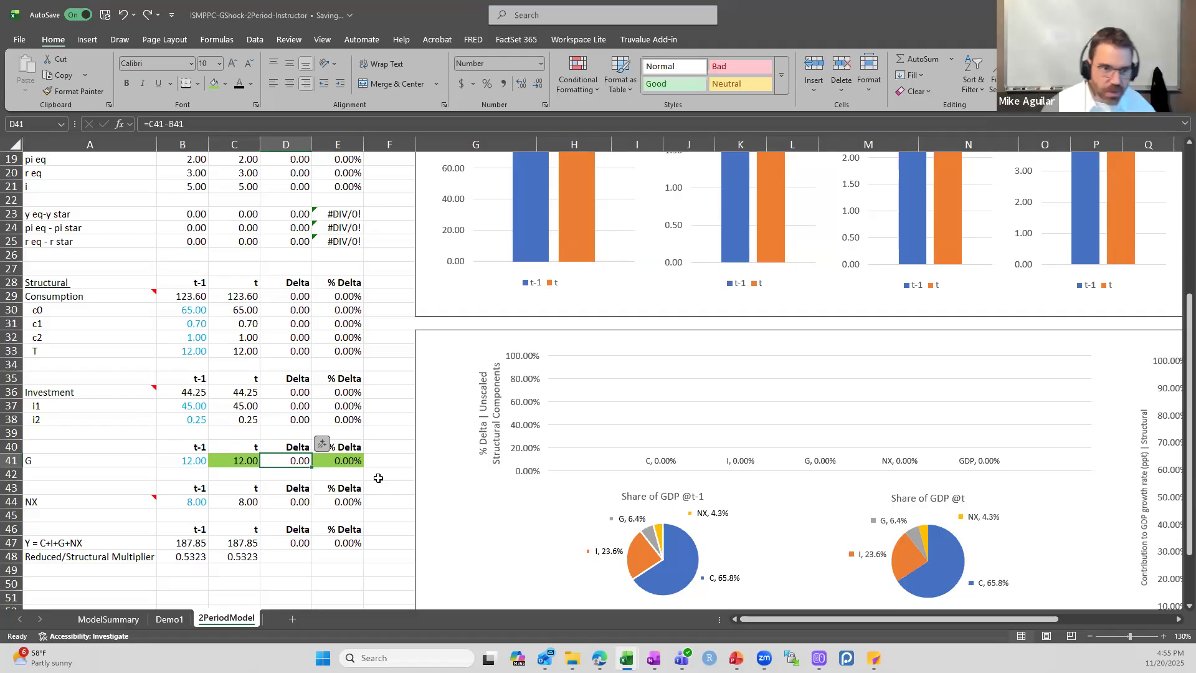
Step: Shock G by entering .01 as its % Delta in the Structural section
key("Right")
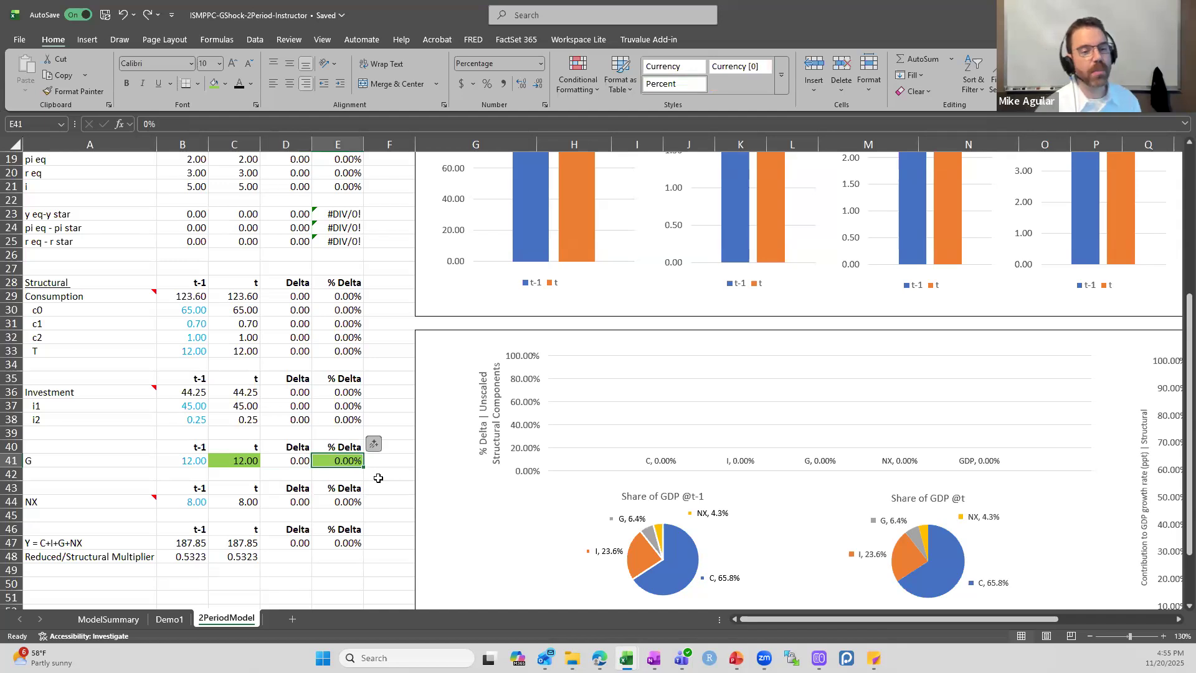
type(".01")
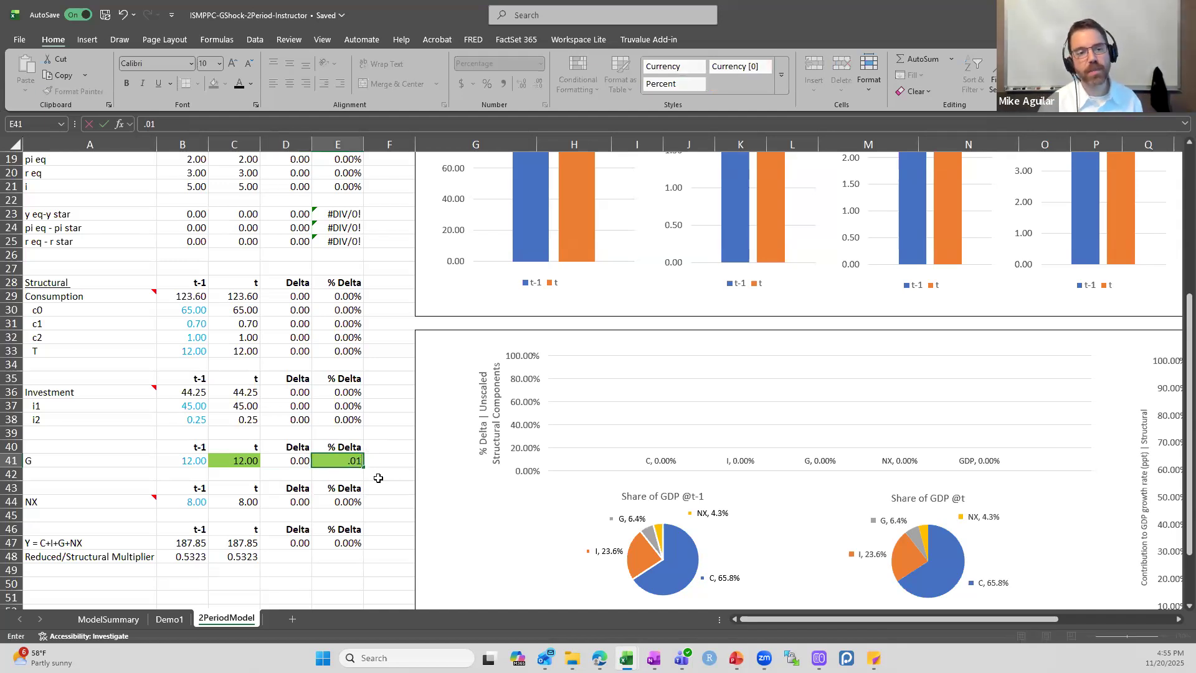
key("Return")
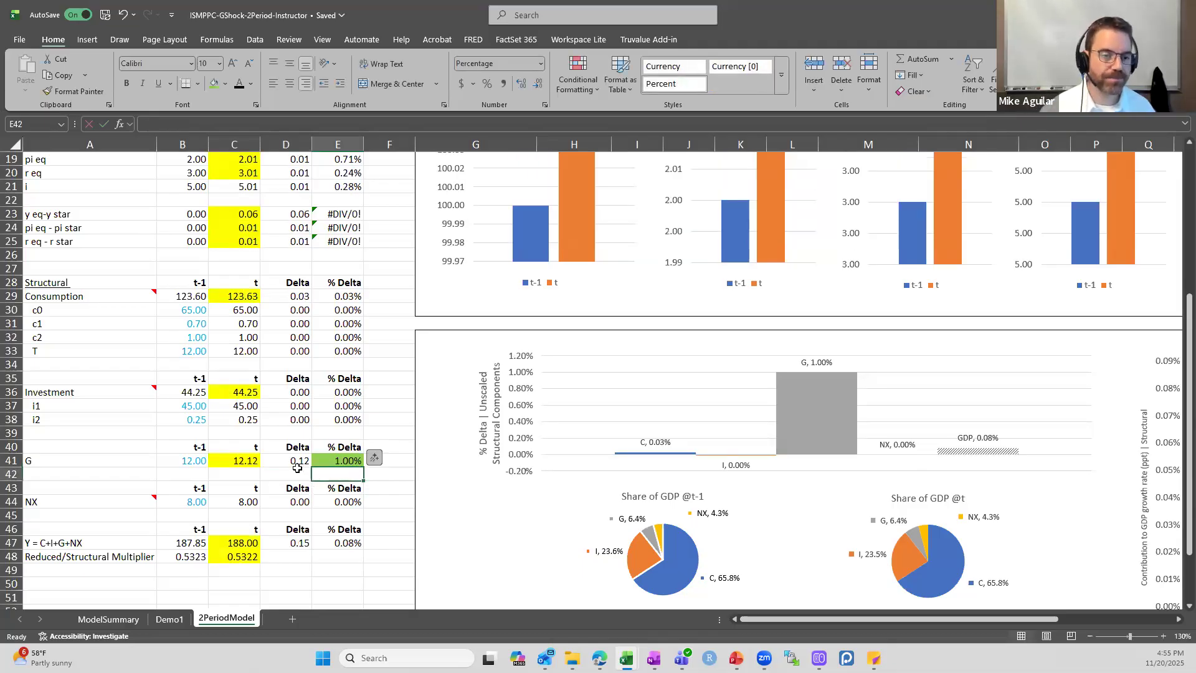
Step: Inspect the formula behind period t G and compare it with the t-1 value of G
double_click(246, 461)
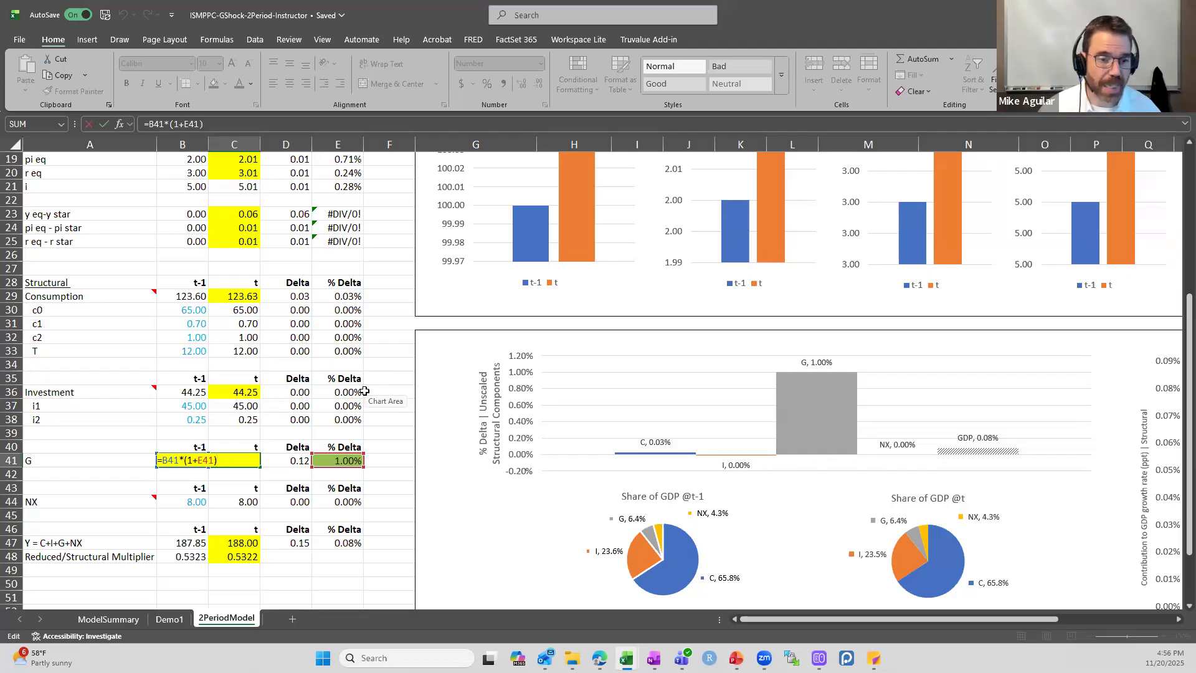
key("Escape")
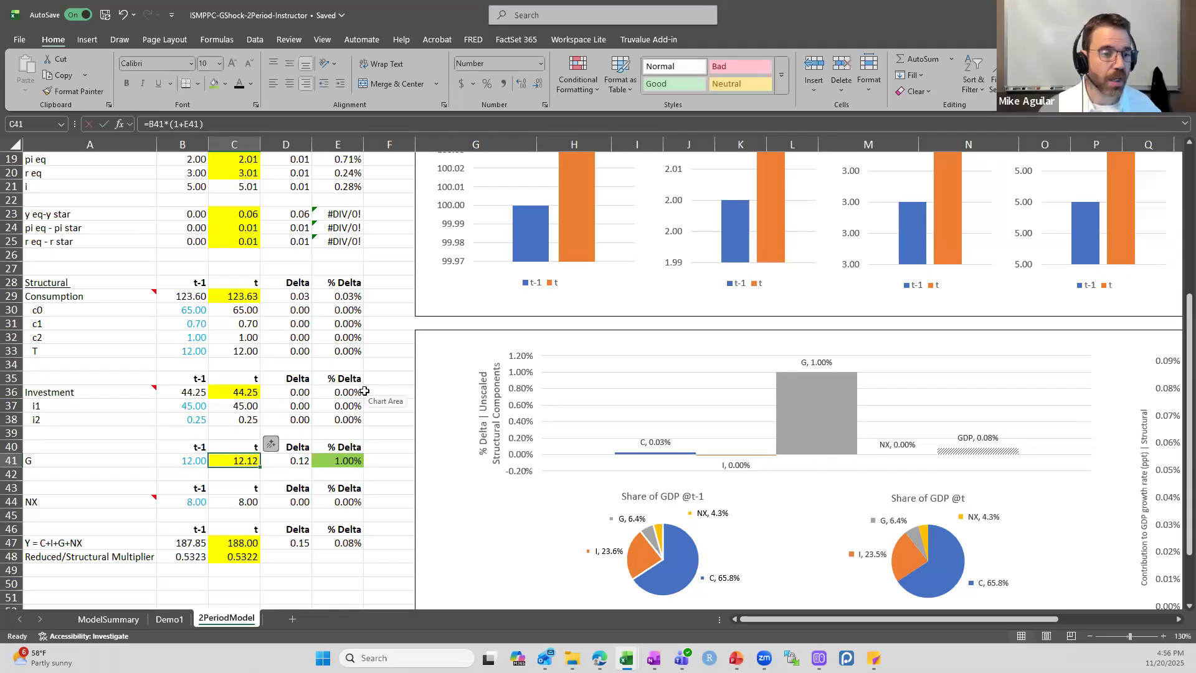
key("Left")
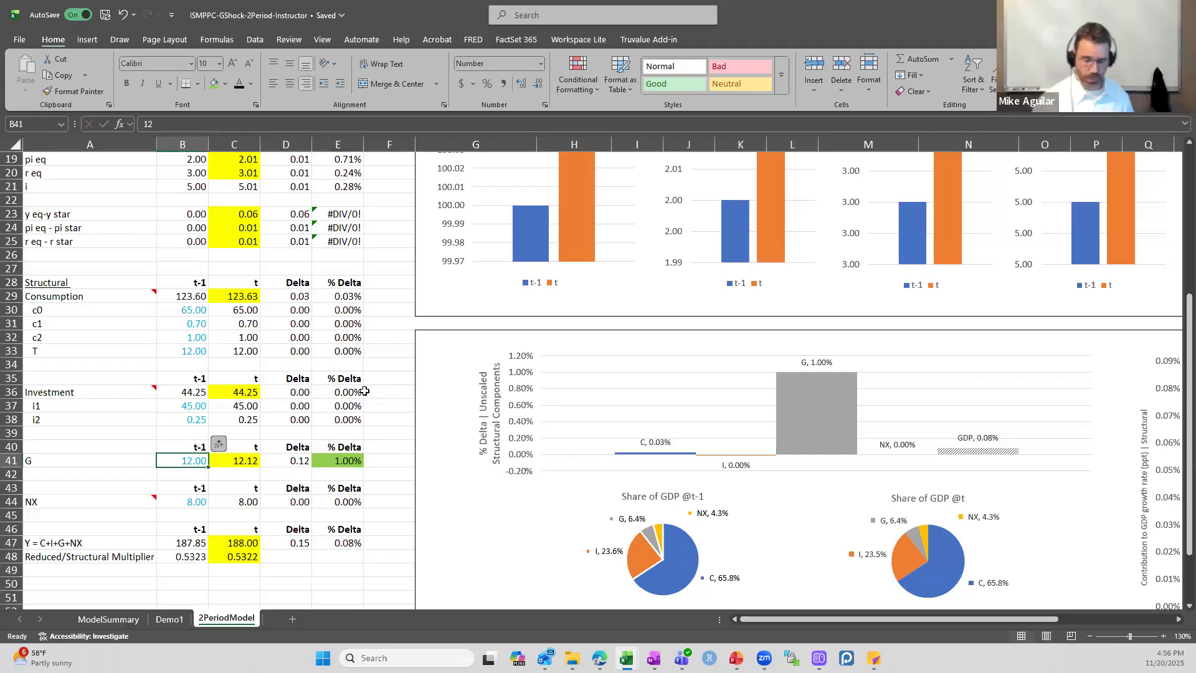
key("Right")
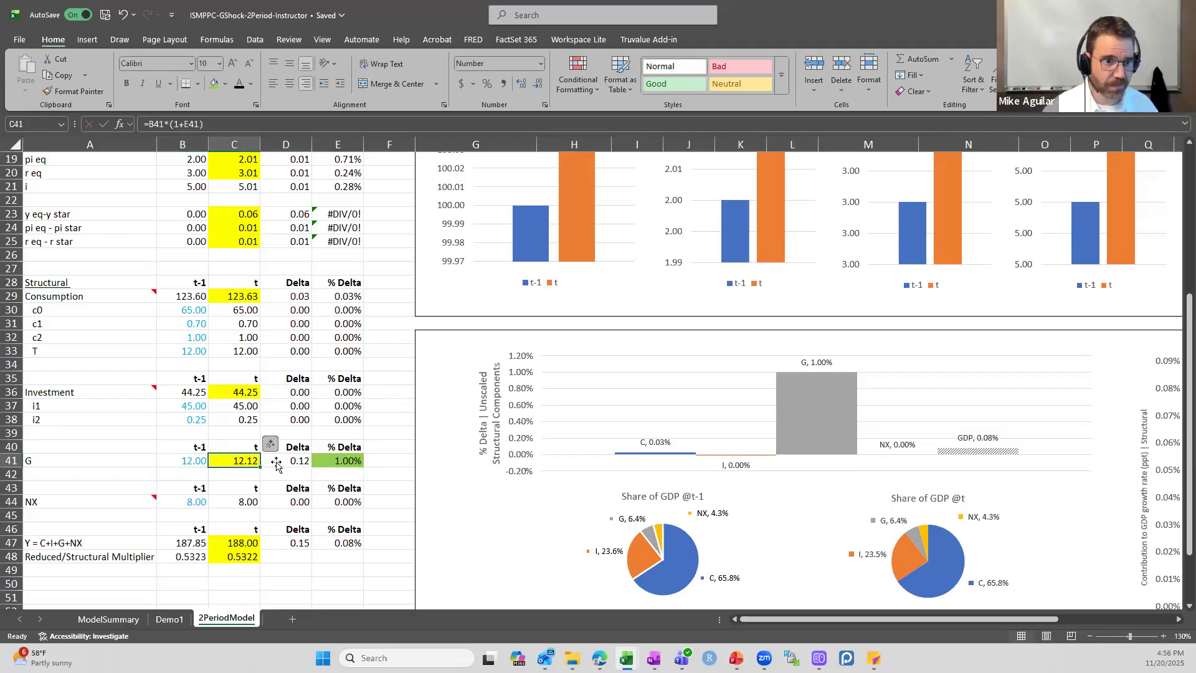
key("Left")
key("Right")
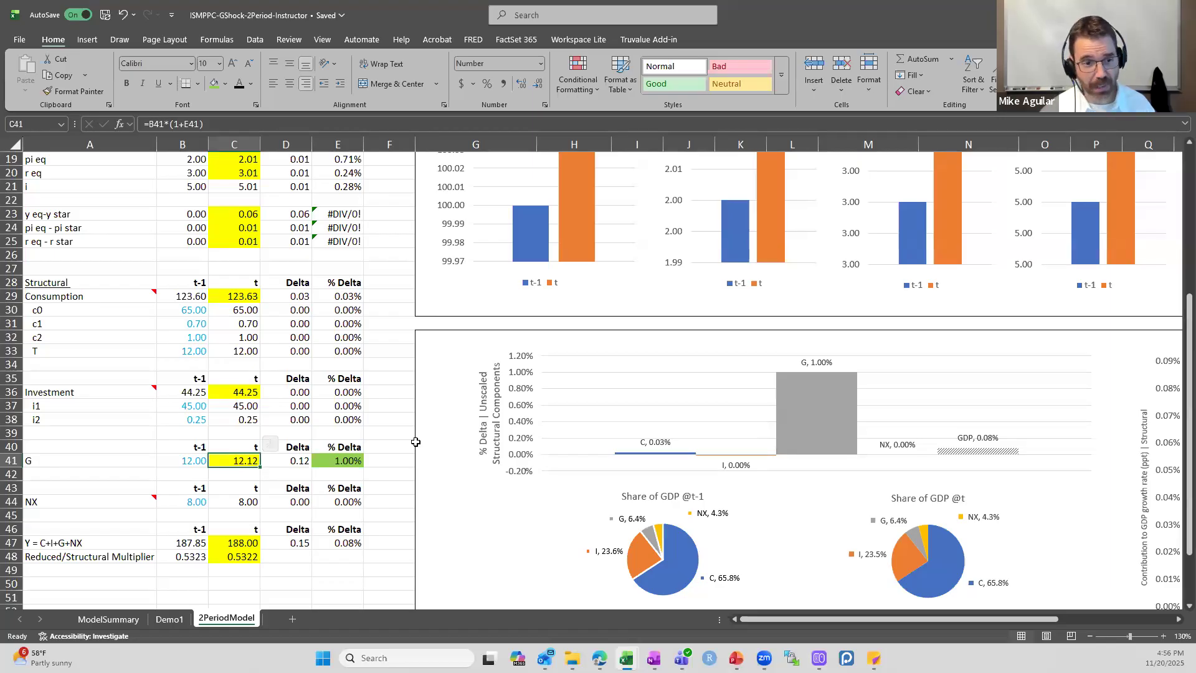
Step: Check which cells the Delta formula for G refers to
left_click(292, 461)
double_click(291, 461)
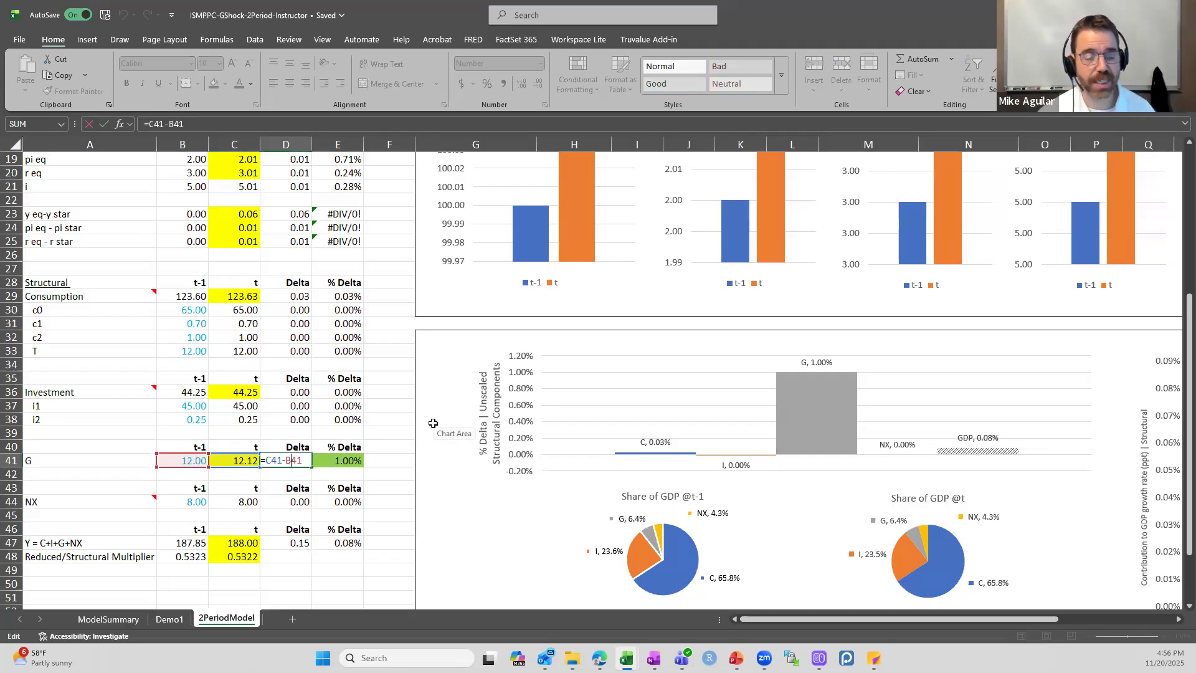
key("Escape")
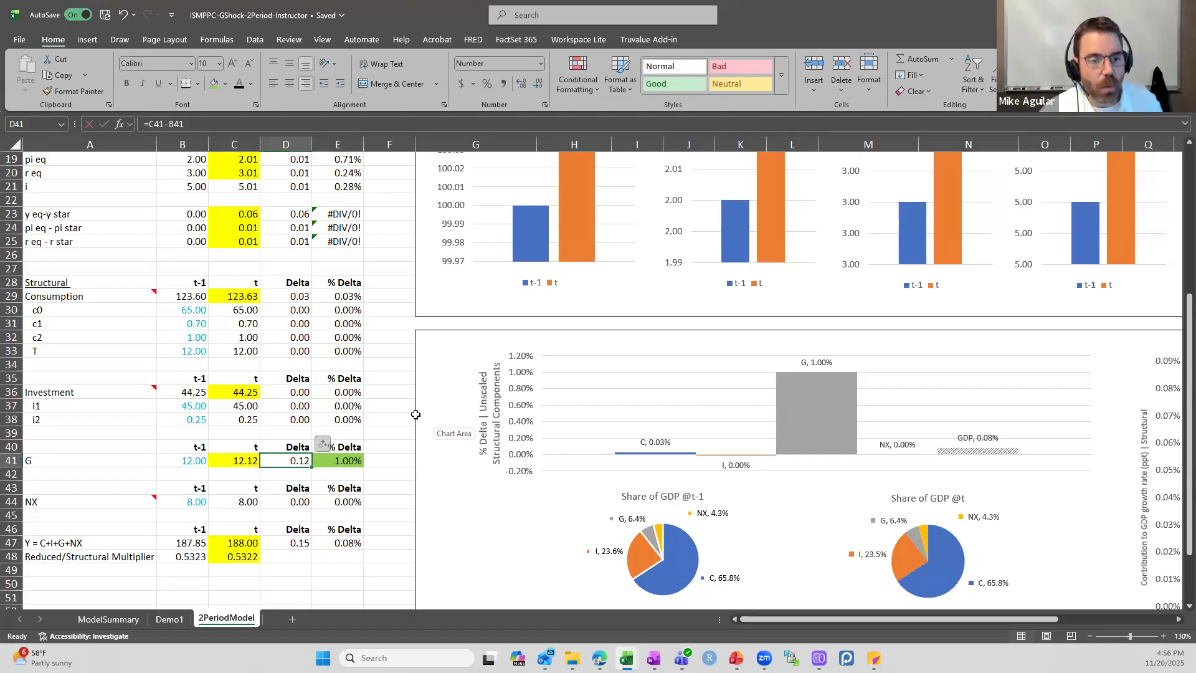
Step: Reopen the period t epsilon IS formula and examine its highlighted references to the change in G and the t-1 multiplier
scroll(416, 414, "up", 5)
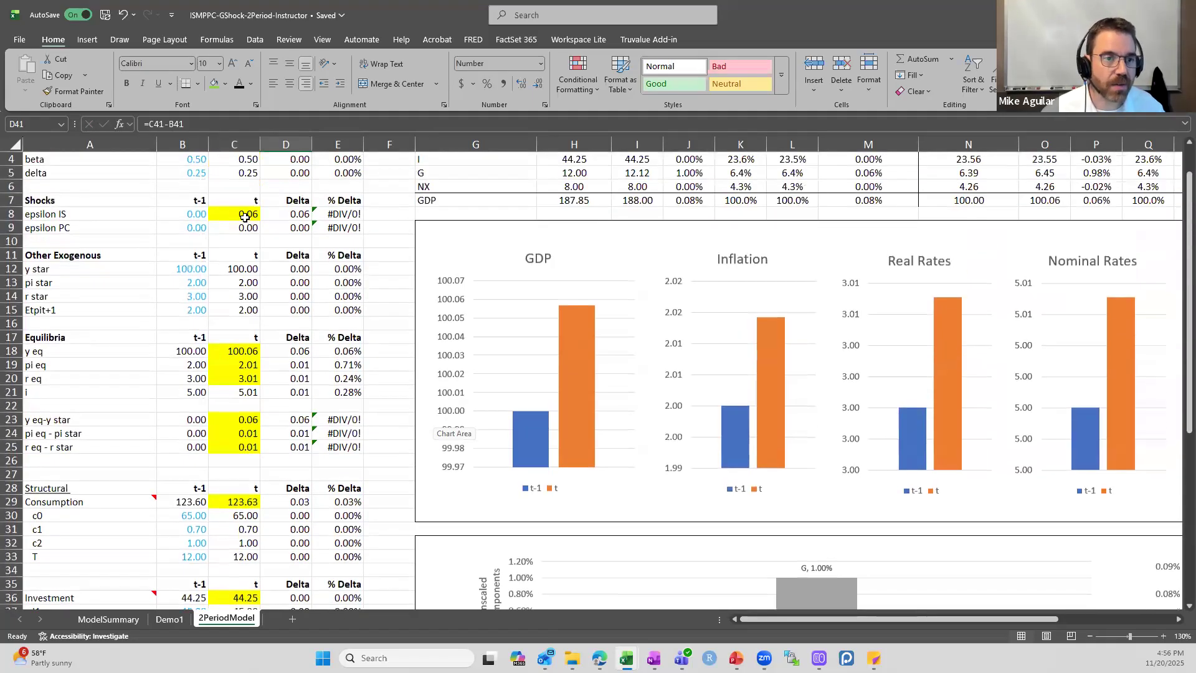
left_click(242, 215)
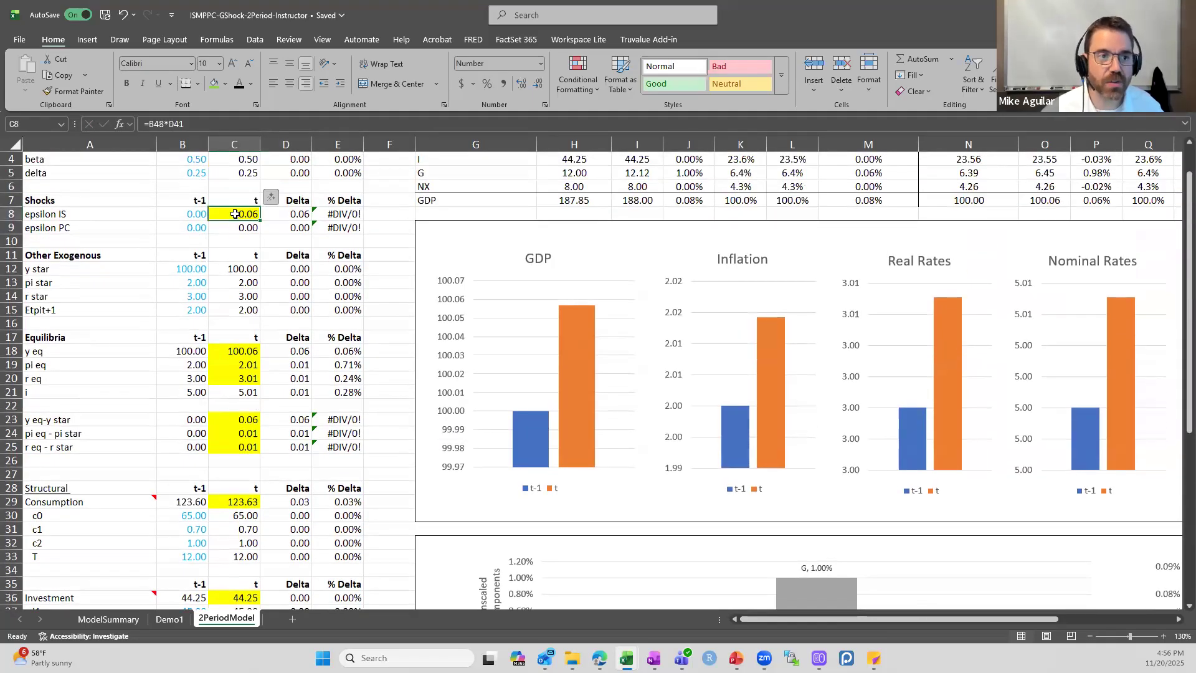
key("F2")
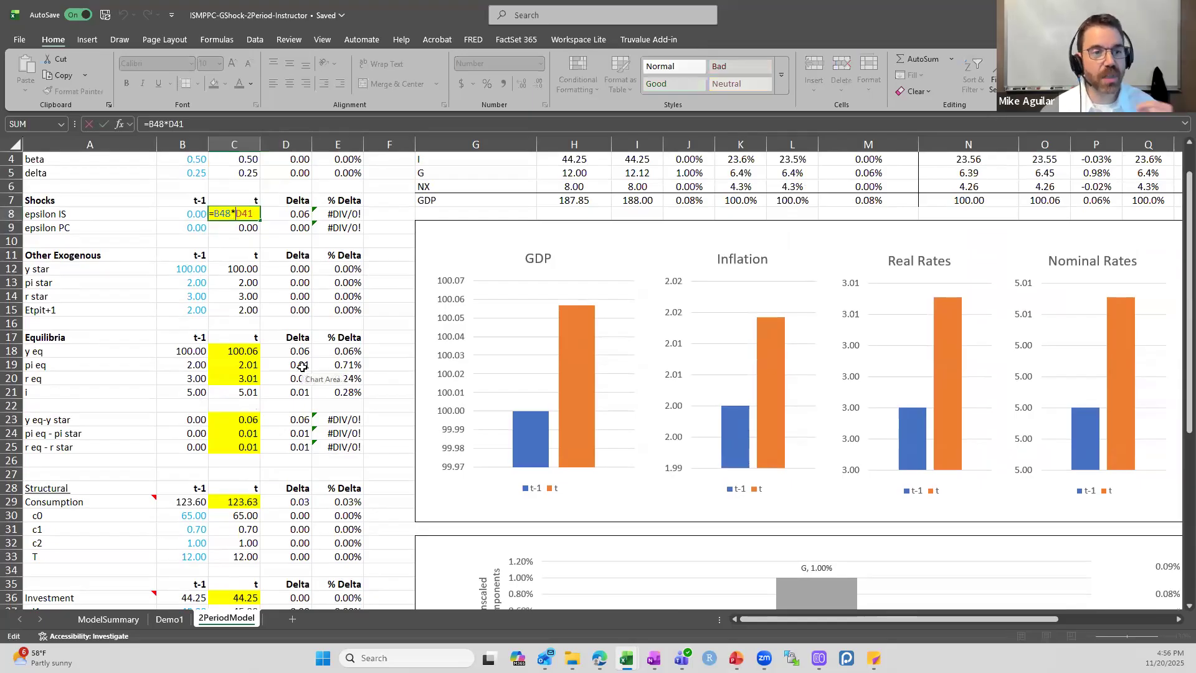
scroll(303, 367, "down", 5)
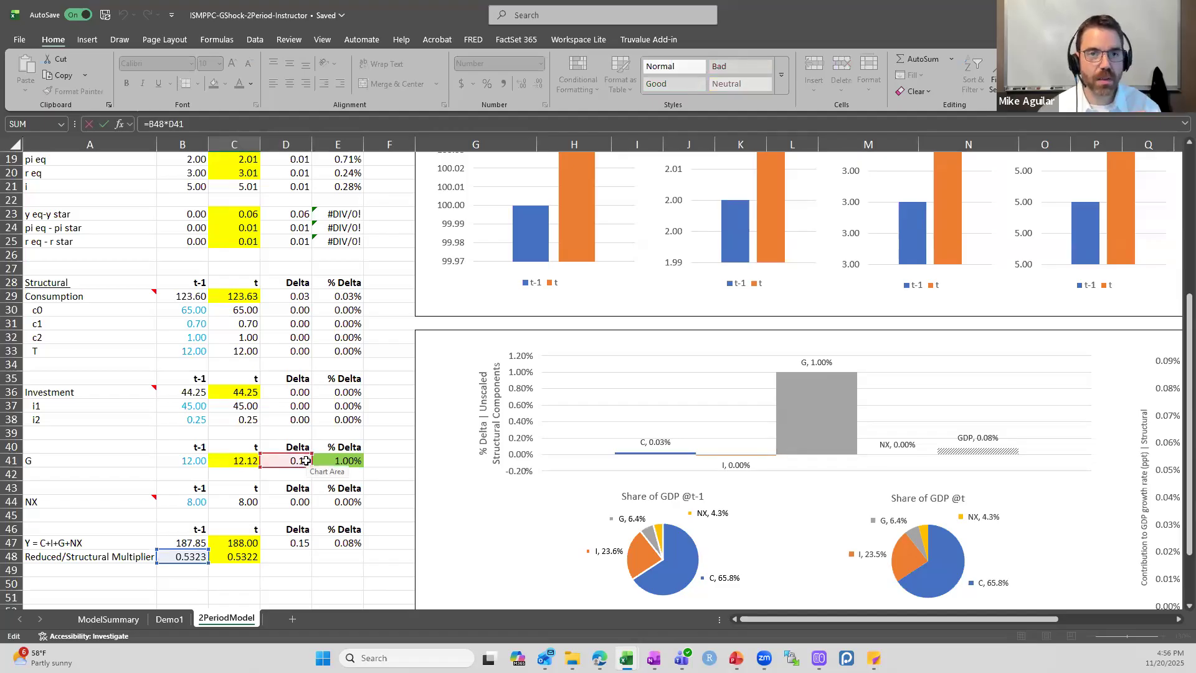
scroll(305, 460, "up", 4)
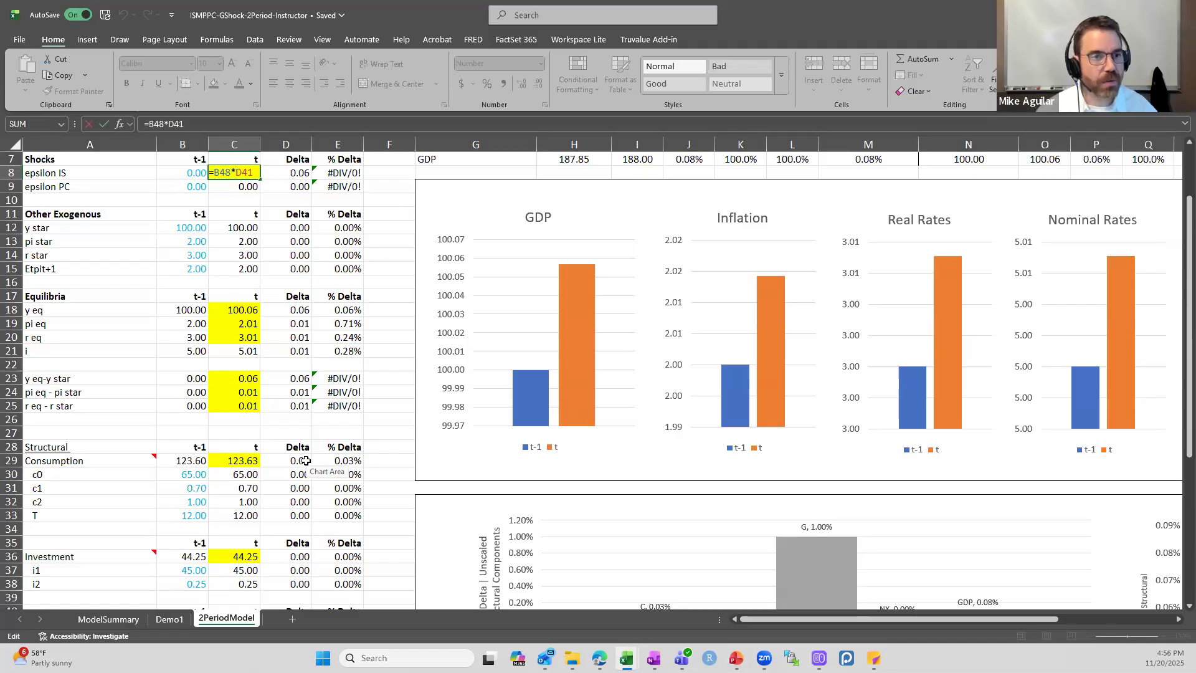
scroll(306, 461, "down", 5)
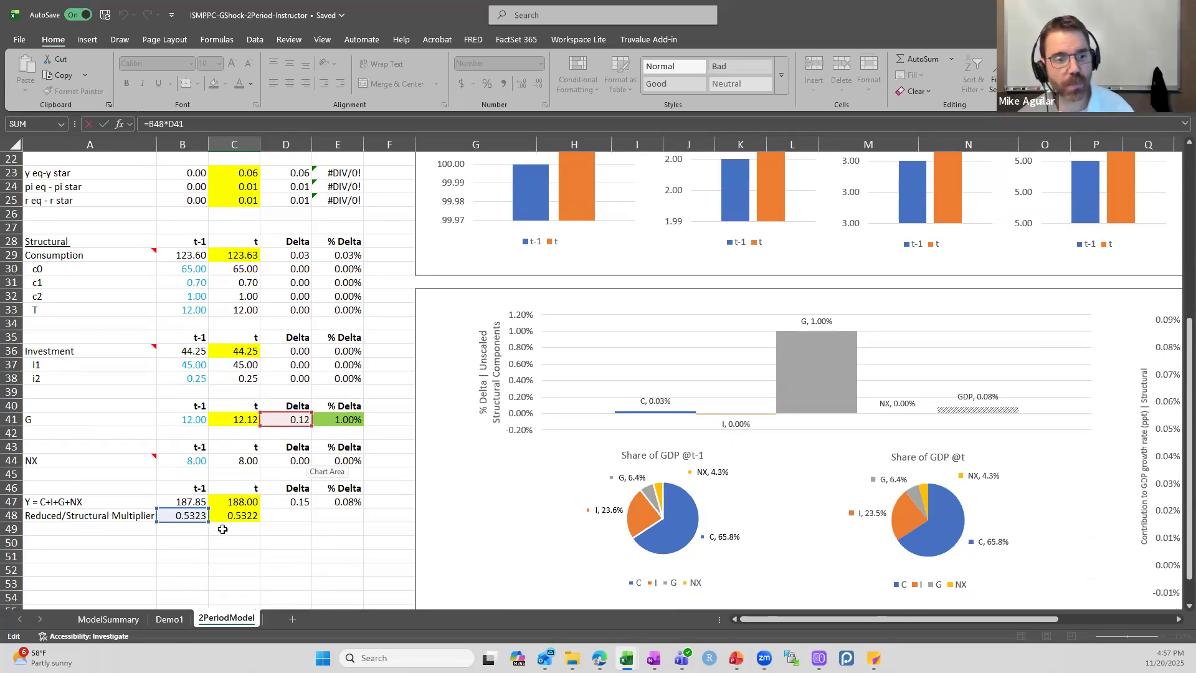
scroll(264, 493, "up", 2)
scroll(265, 493, "up", 3)
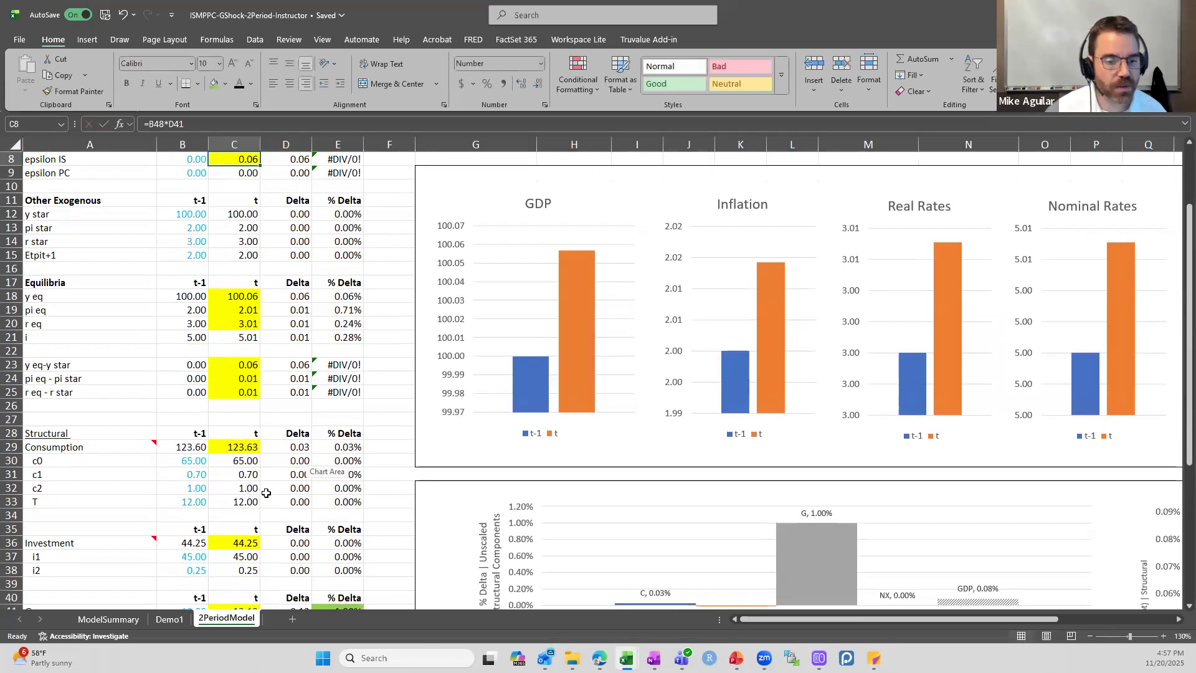
Step: Reset the % Delta of G to 0
scroll(267, 492, "down", 2)
left_click(335, 529)
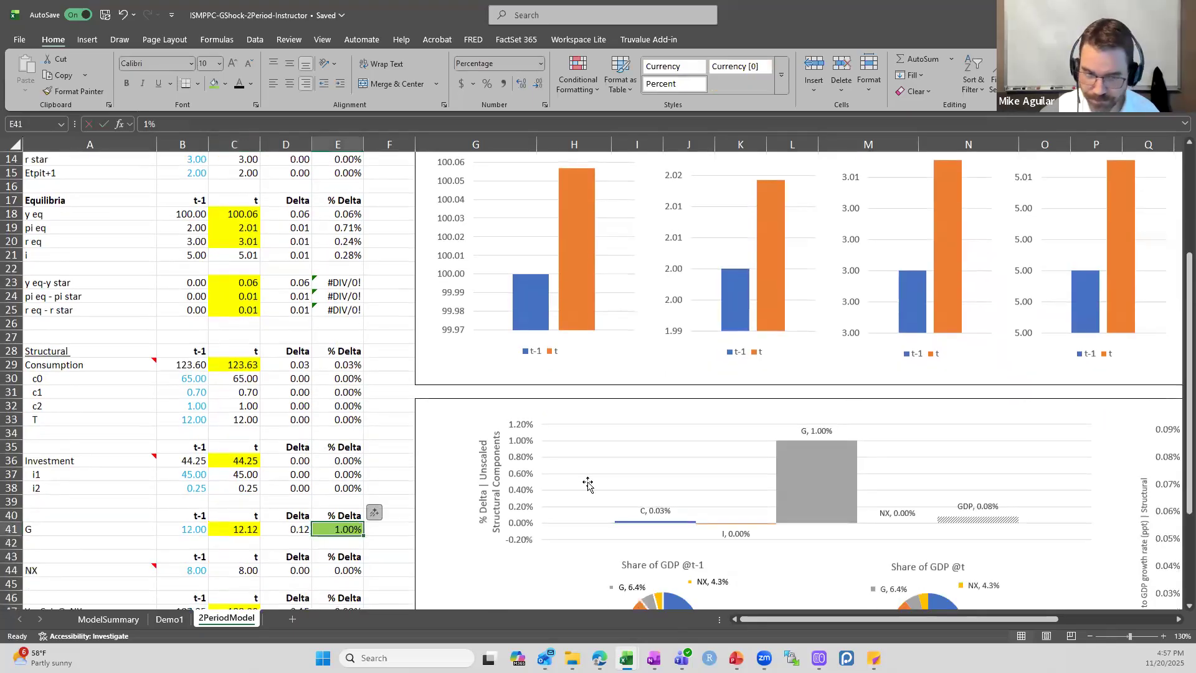
type("0")
key("Return")
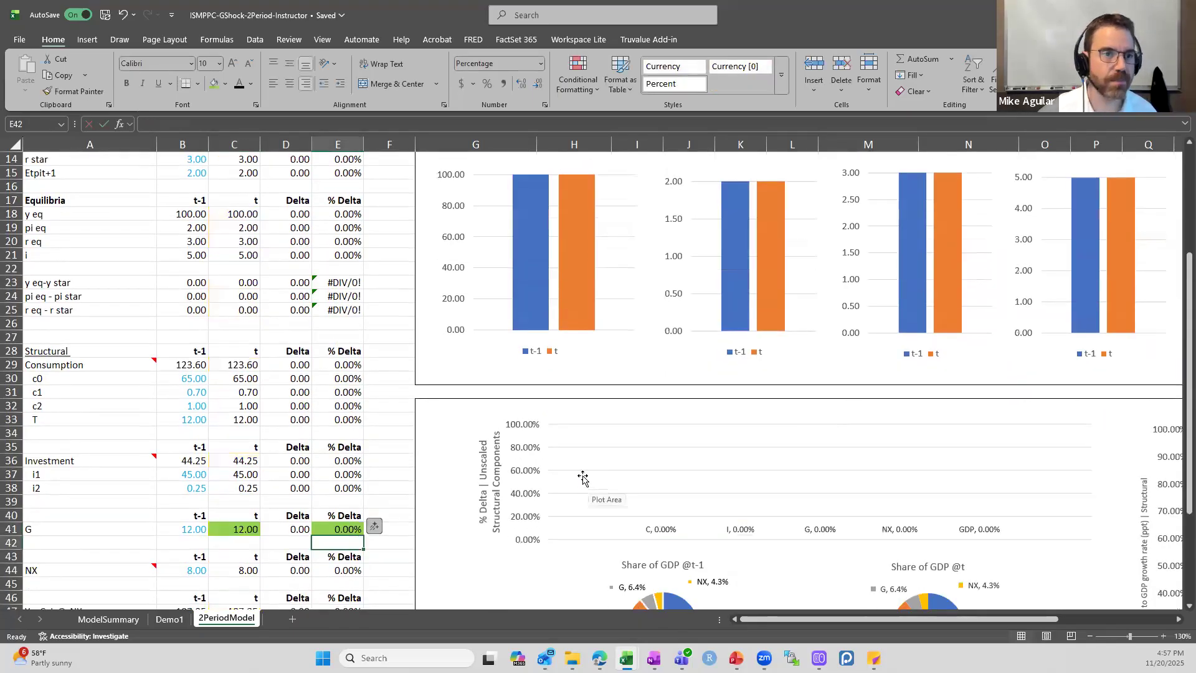
Step: Compare the green period t epsilon IS cell under Shocks with the green G cells in the Structural section
scroll(256, 205, "up", 3)
left_click(248, 200)
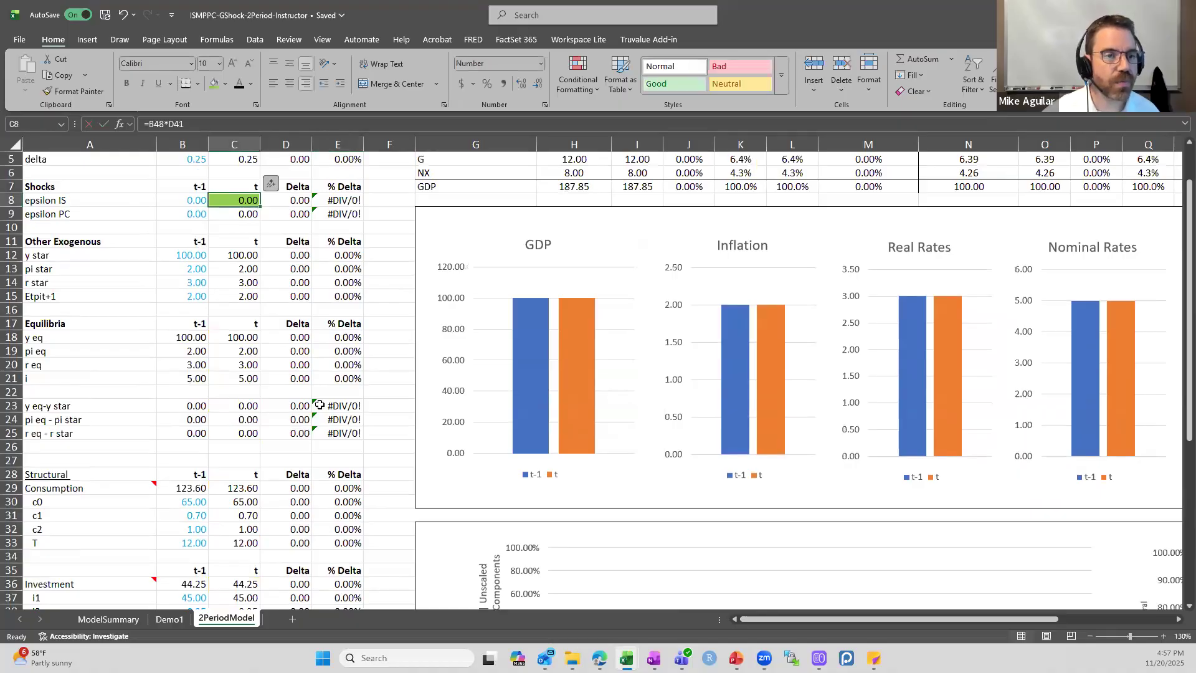
scroll(319, 406, "up", 2)
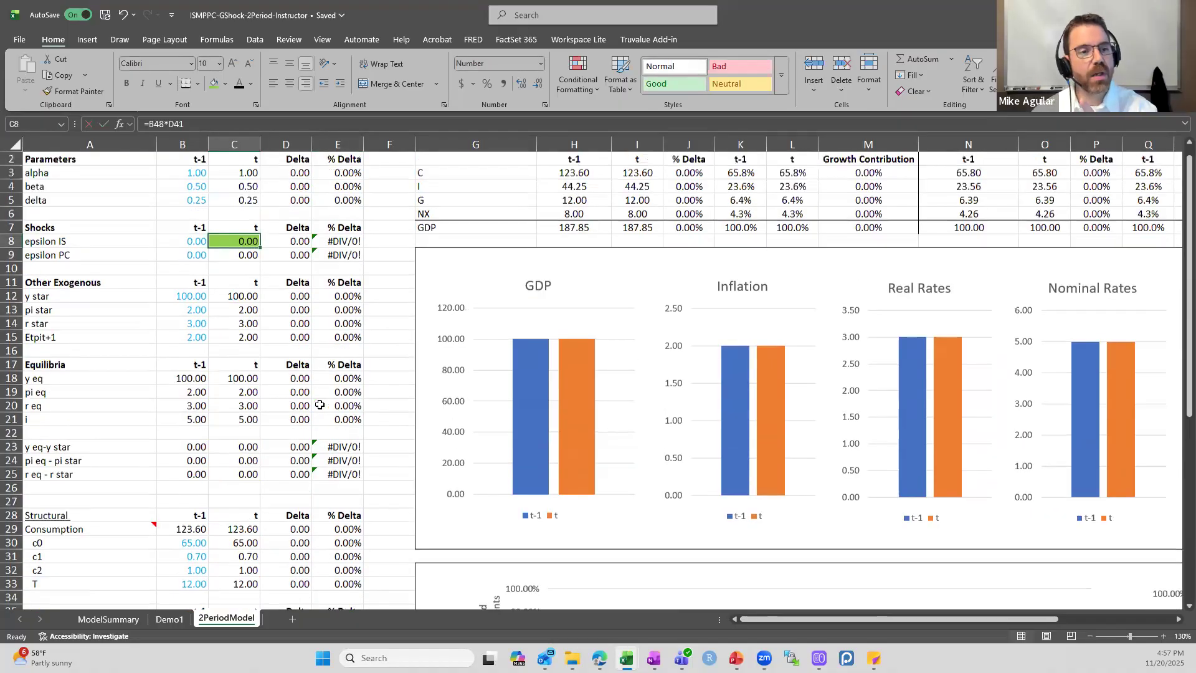
scroll(319, 408, "down", 4)
scroll(318, 408, "down", 1)
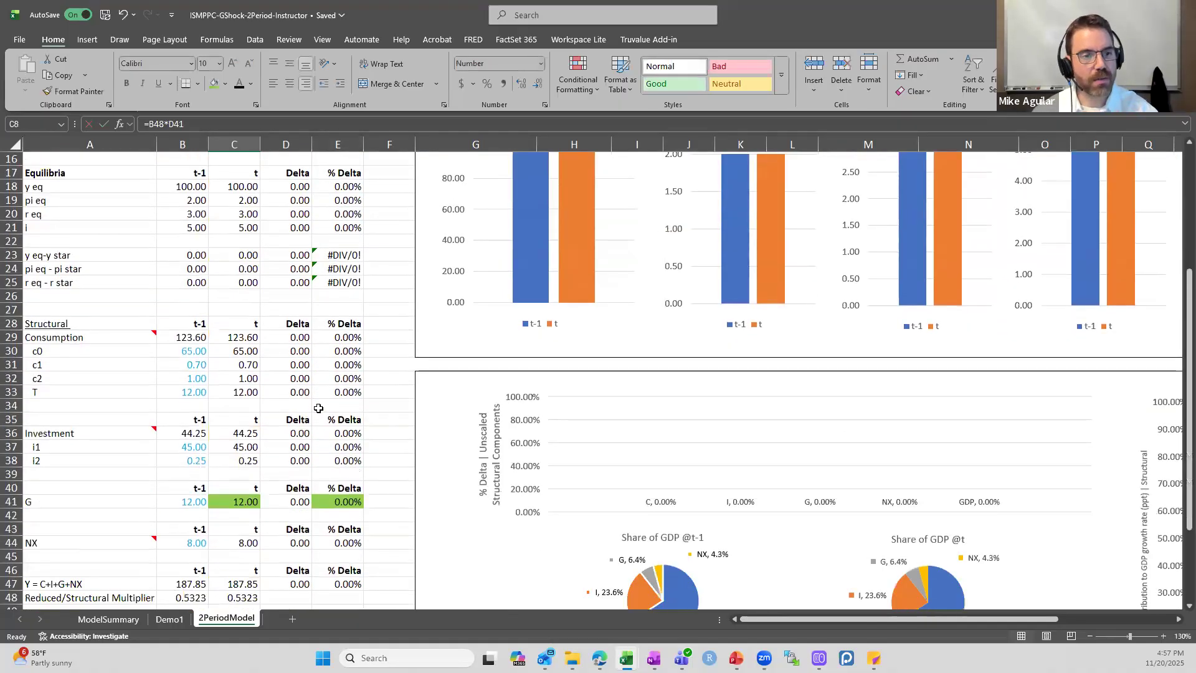
scroll(318, 408, "up", 5)
scroll(318, 411, "down", 4)
scroll(316, 406, "up", 4)
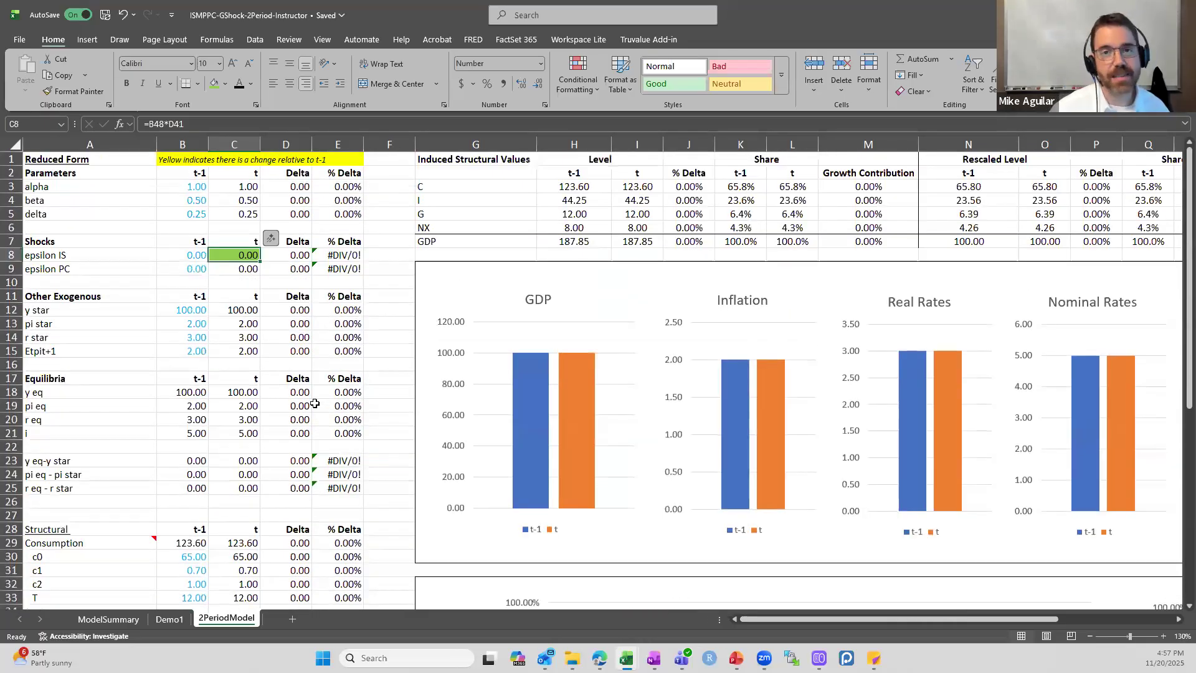
Step: Set the % Delta of G in the Structural section to .01
scroll(315, 404, "down", 5)
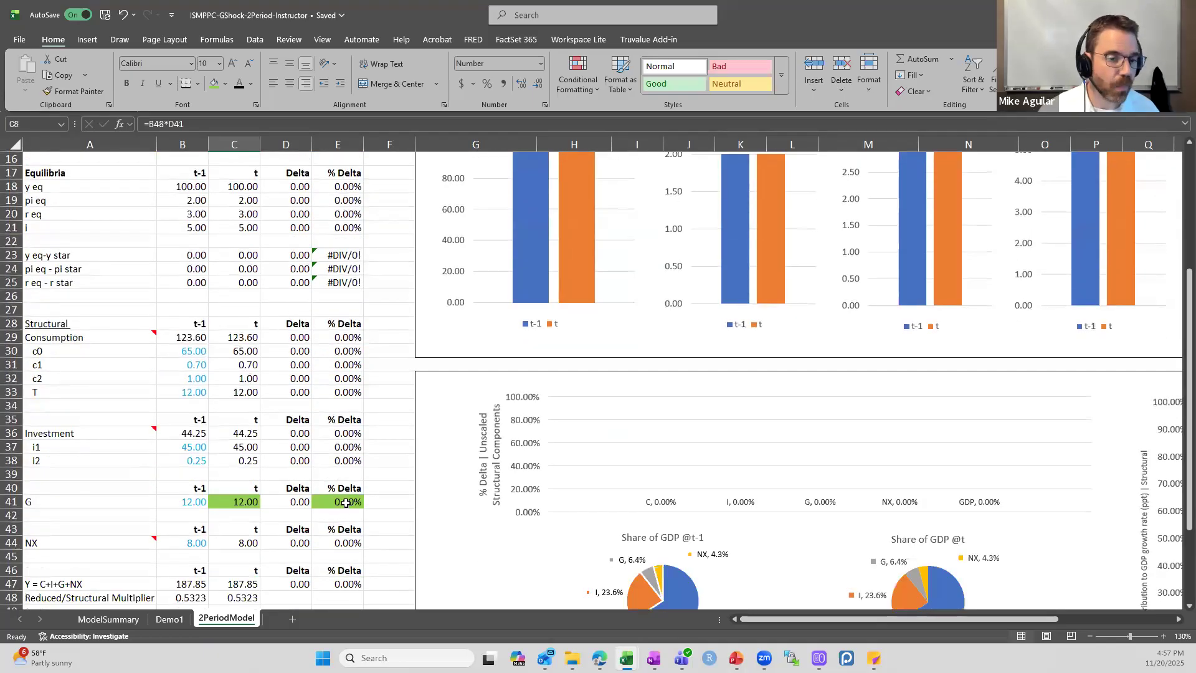
left_click(347, 503)
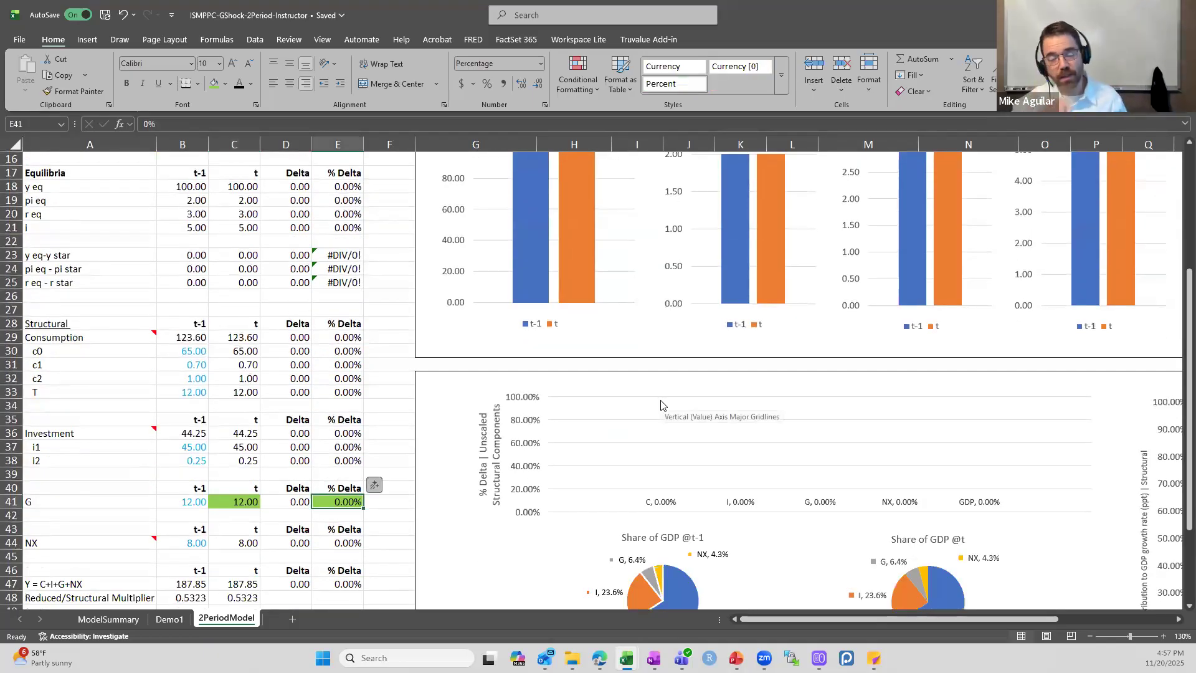
type(".01")
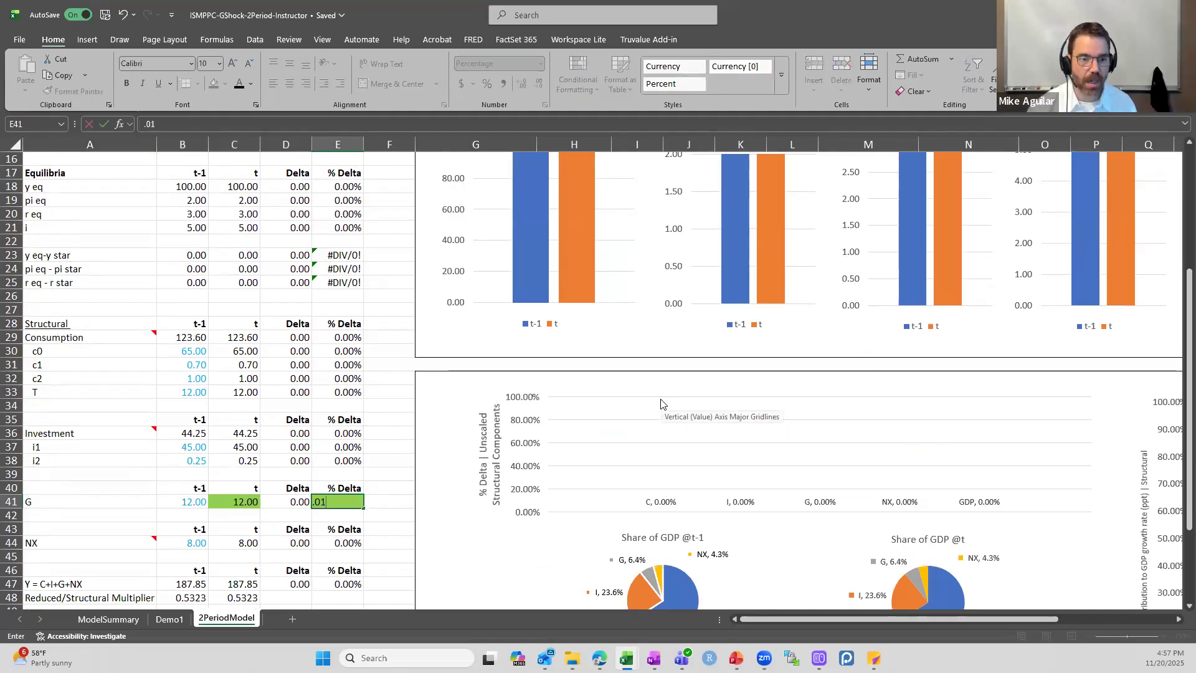
key("Return")
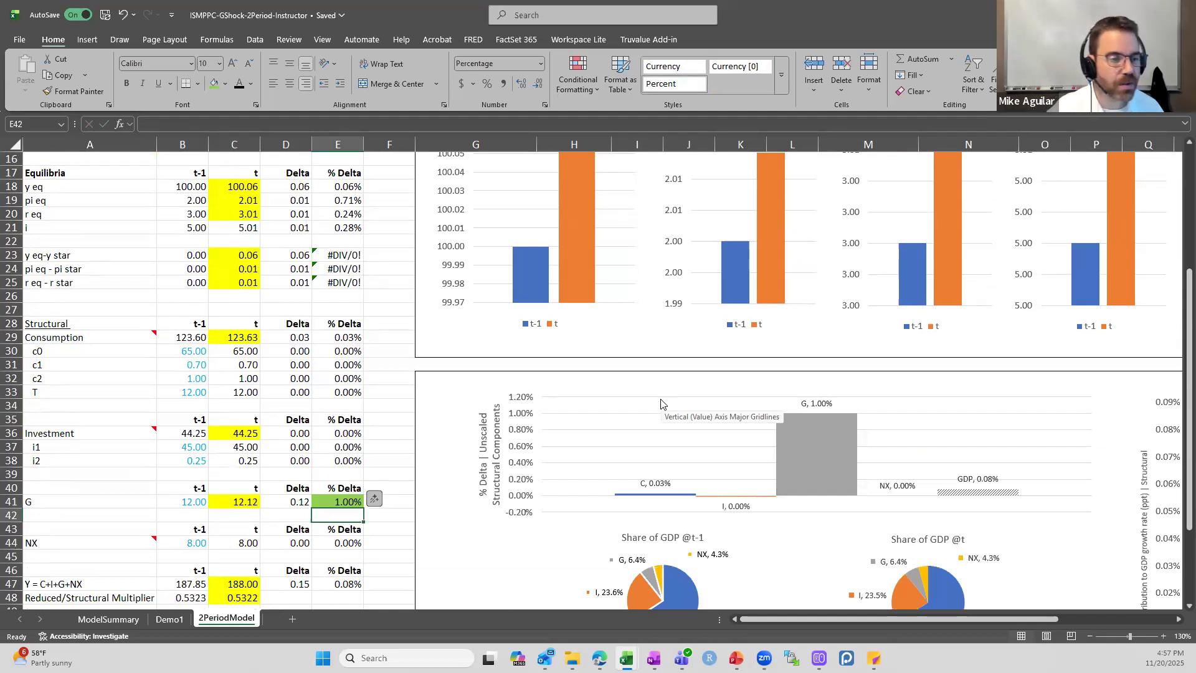
Step: Review the period t and Delta cells of G, along with the epsilon IS shock and the equilibrium charts
key("Up")
key("Left")
key("Left")
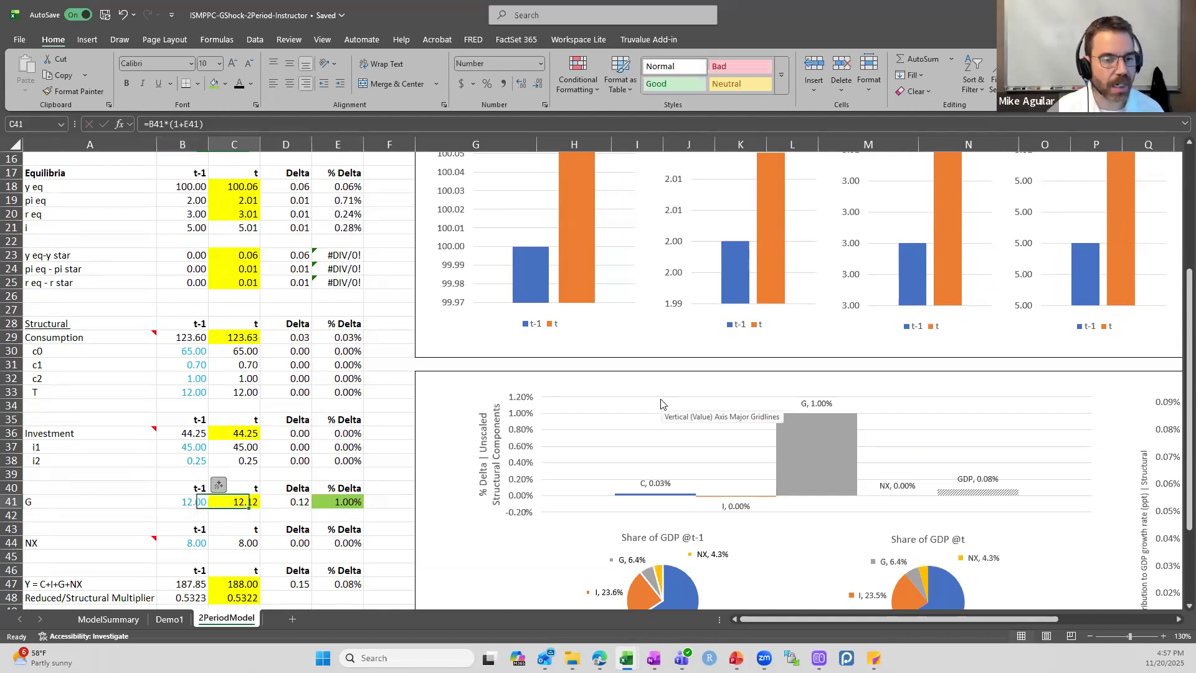
key("Right")
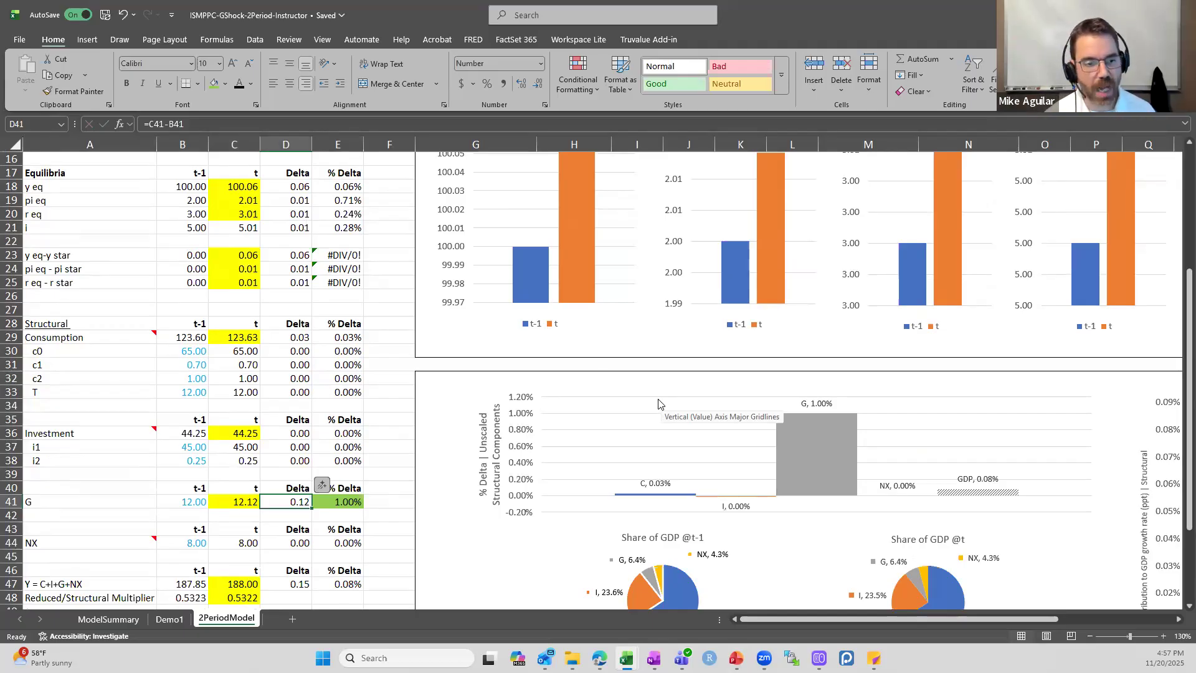
scroll(280, 349, "up", 5)
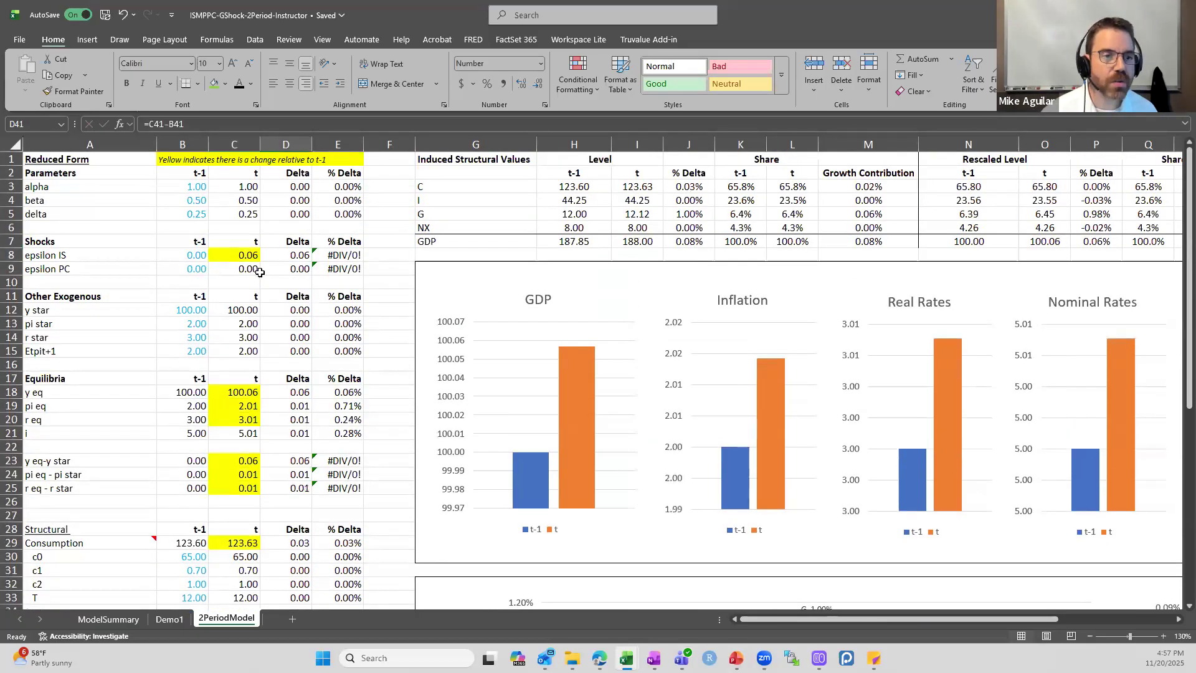
Step: Inspect the formula of the period t epsilon IS cell and compare it with the Reduced/Structural Multiplier row
left_click(250, 254)
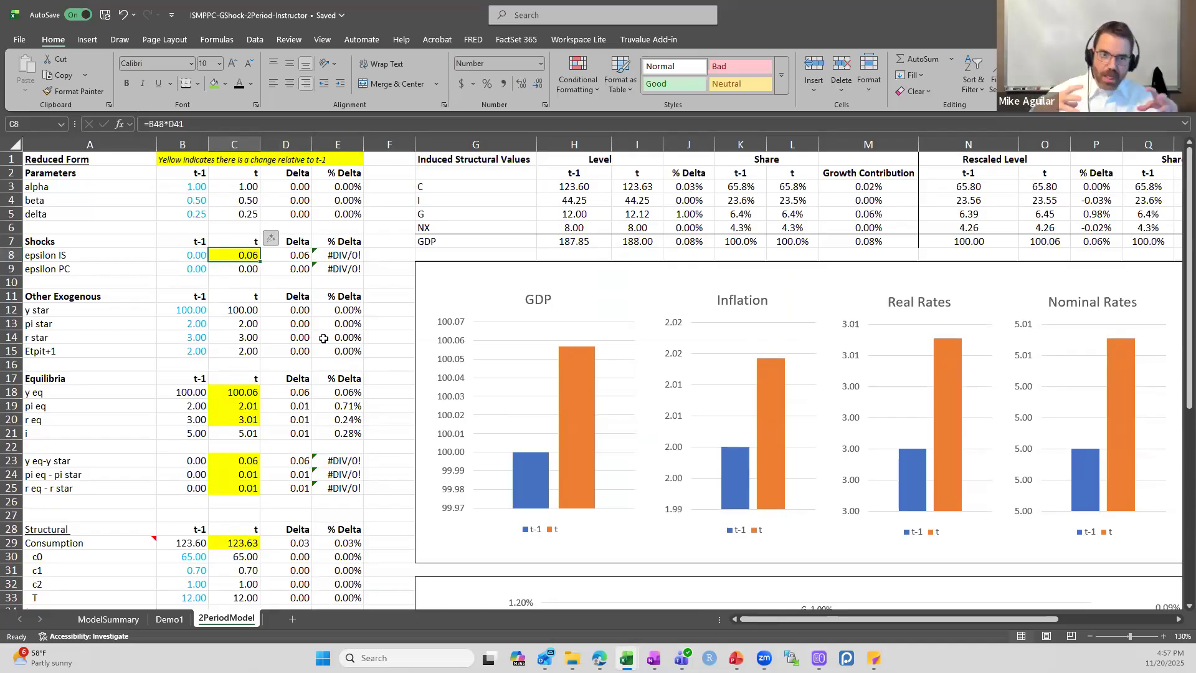
scroll(242, 510, "down", 7)
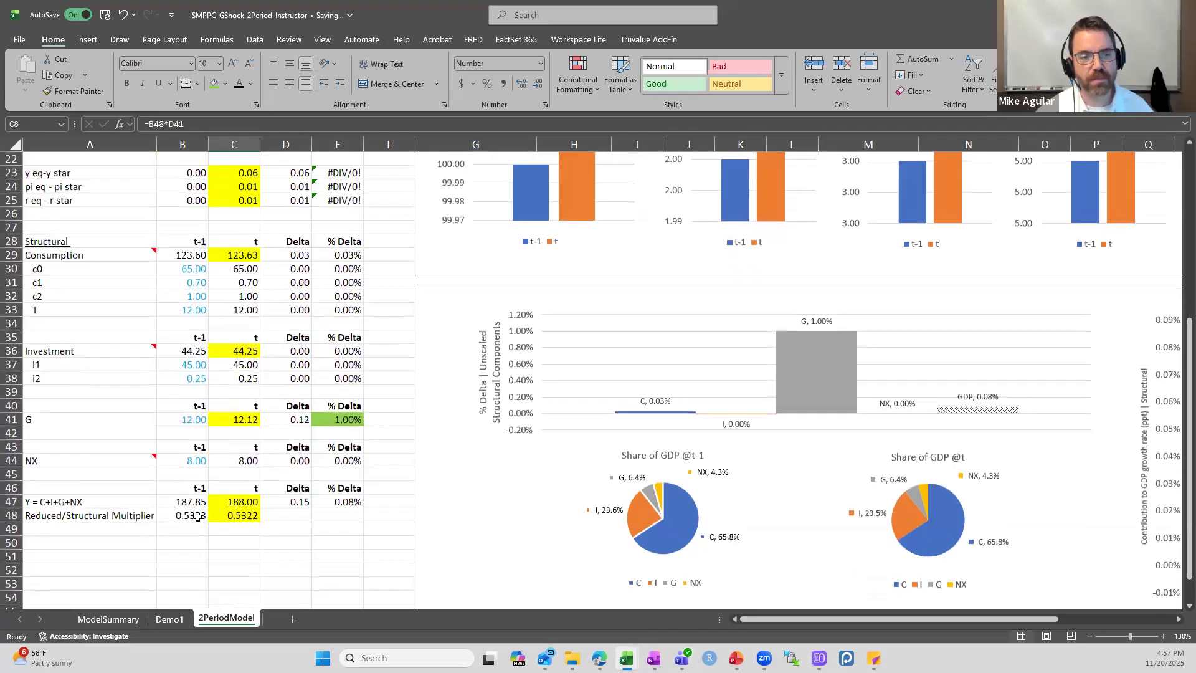
scroll(195, 513, "up", 6)
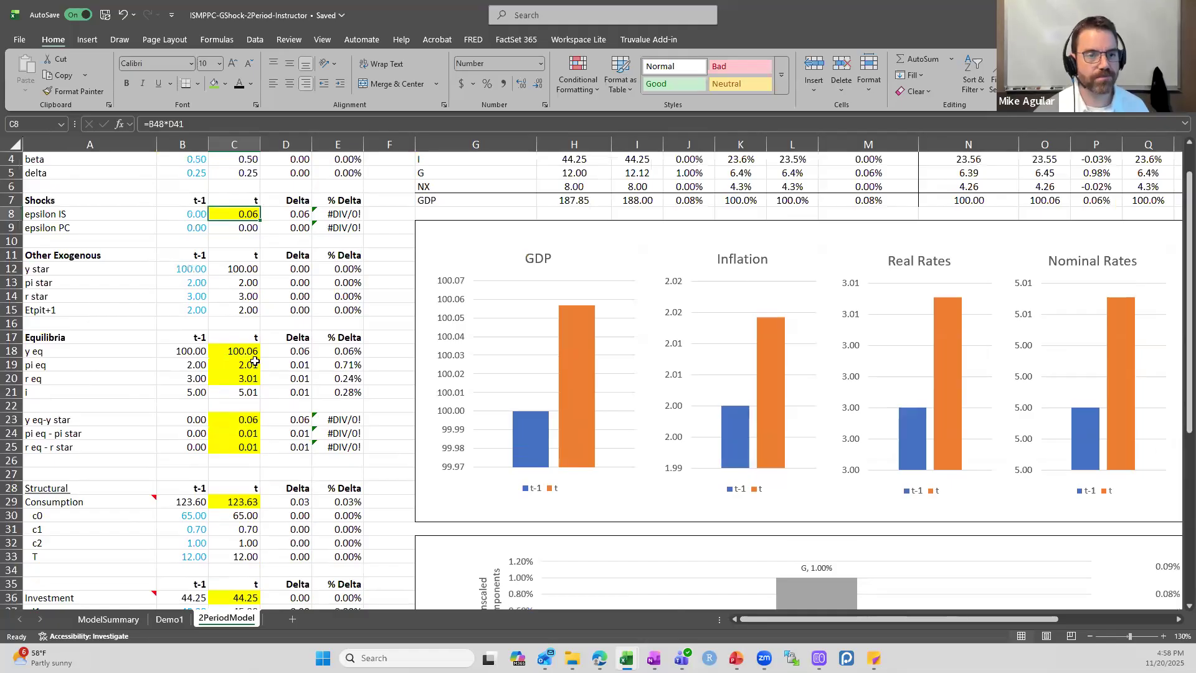
scroll(257, 370, "up", 1)
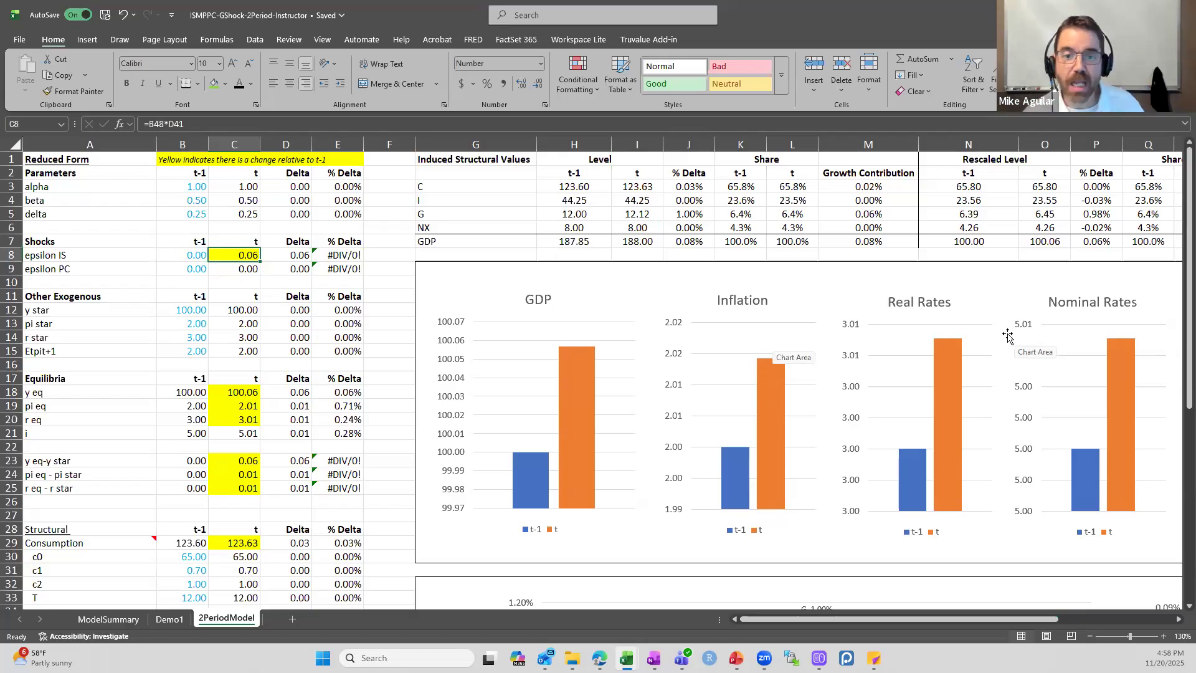
Step: Examine the structural components % Delta chart, the GDP share pies and the contribution to GDP growth chart
scroll(937, 363, "down", 7)
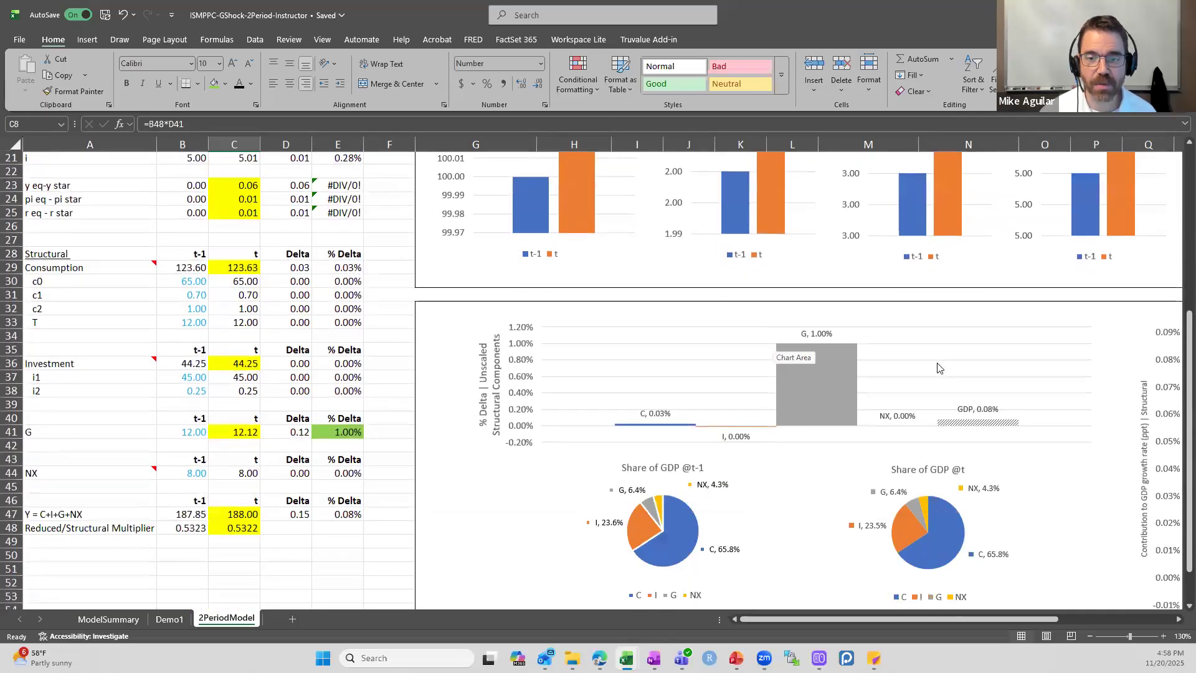
mouse_move(834, 365)
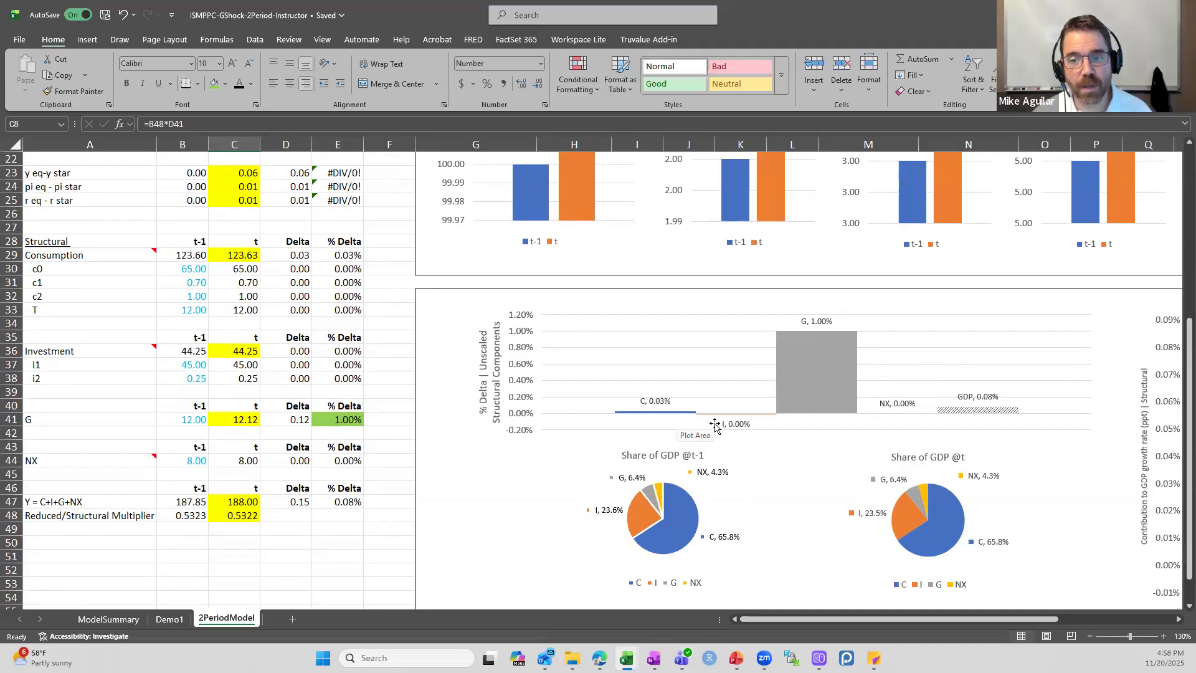
left_click_drag(833, 620, 1025, 621)
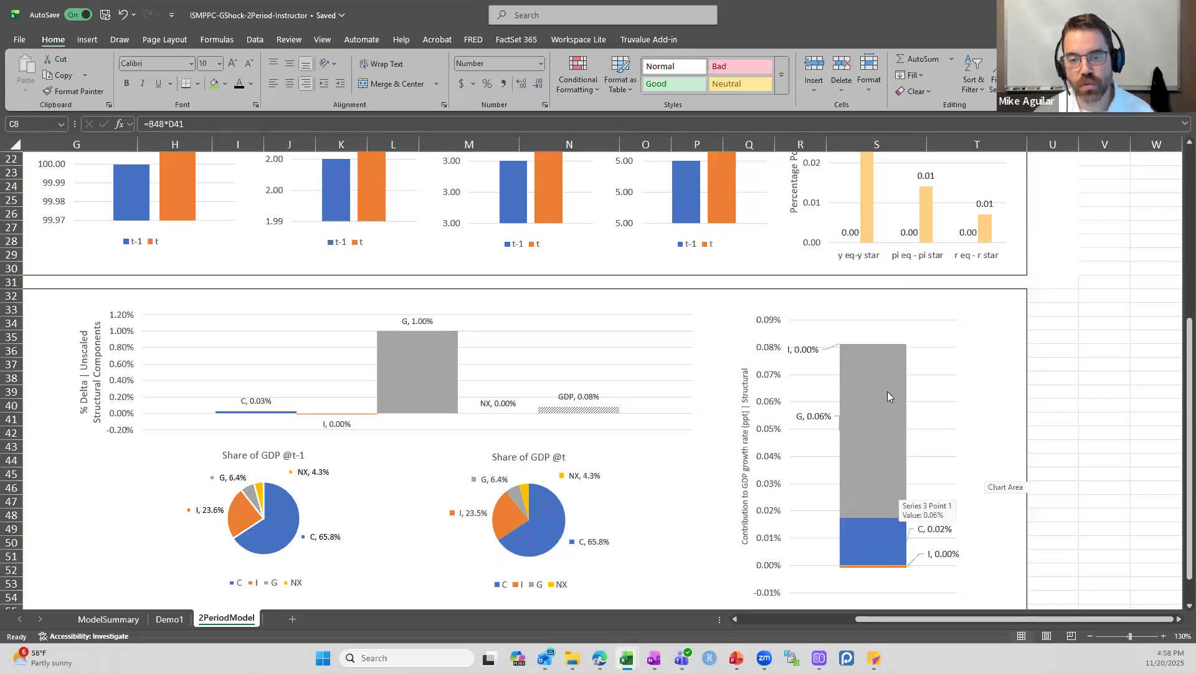
mouse_move(886, 546)
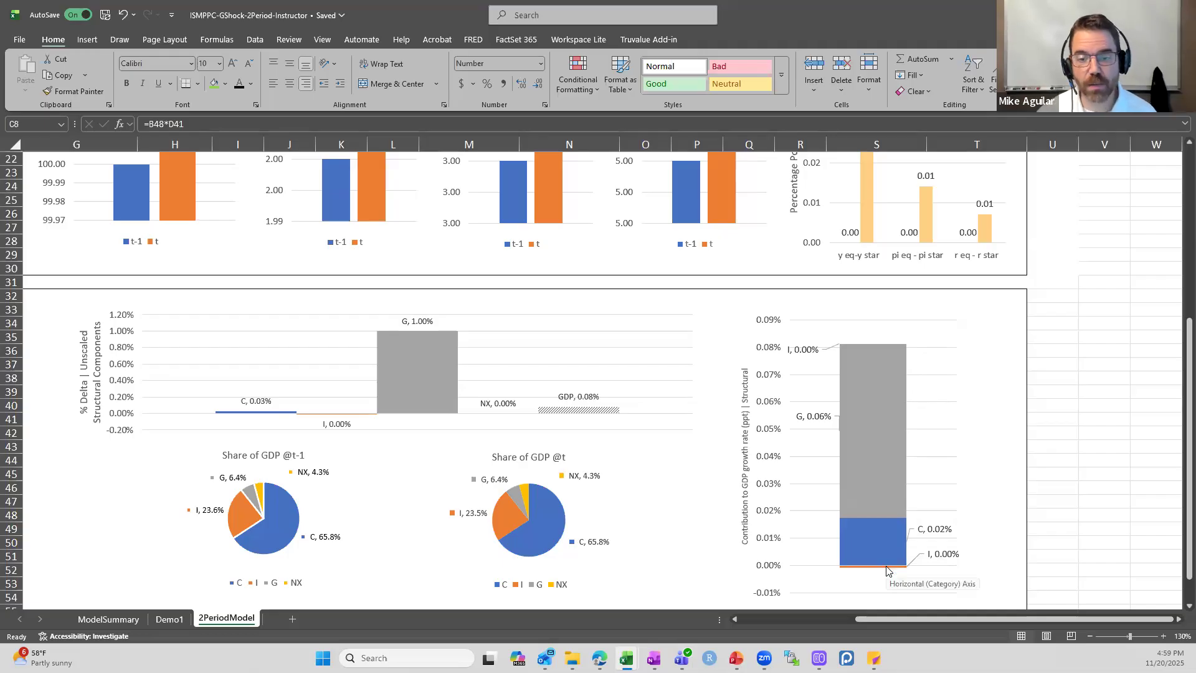
Step: Highlight the Growth Contribution values for C through GDP in the rescaled level table
scroll(698, 523, "up", 7)
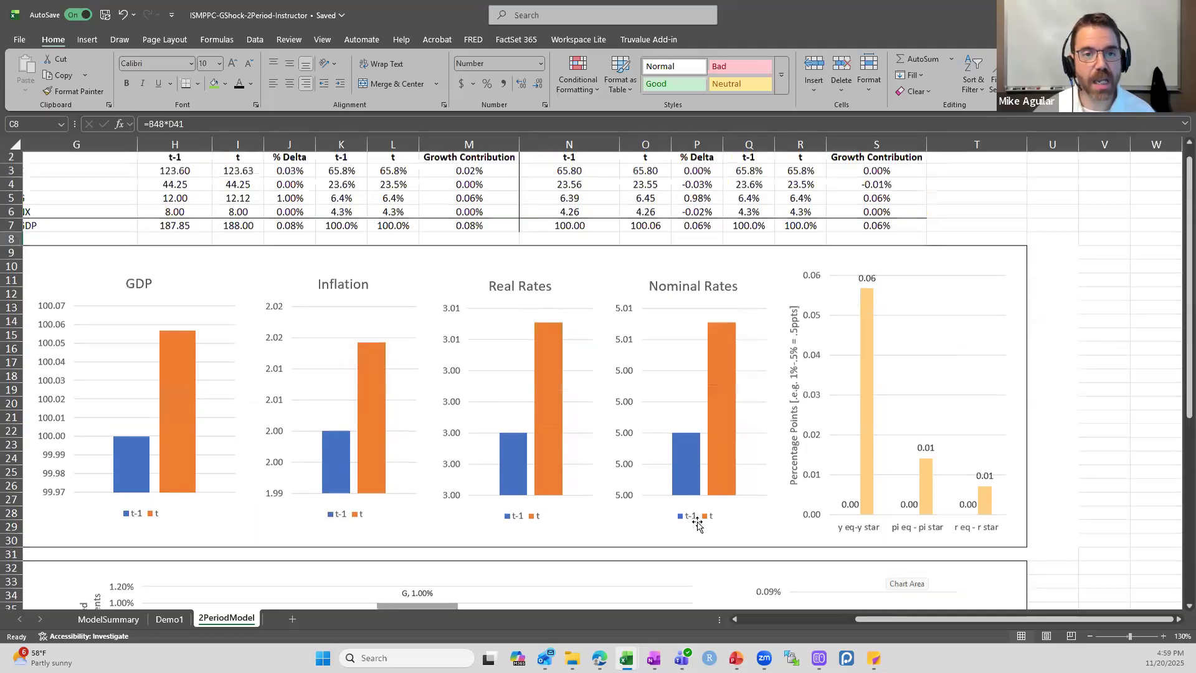
left_click_drag(869, 619, 806, 619)
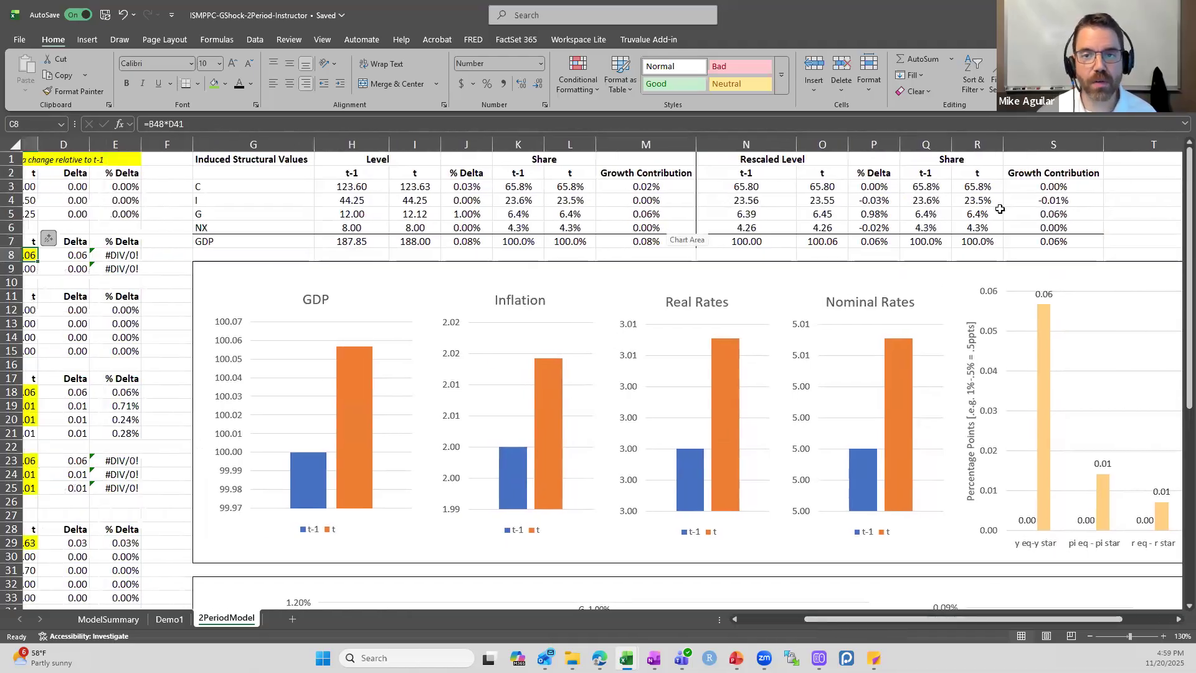
left_click_drag(1052, 186, 1078, 243)
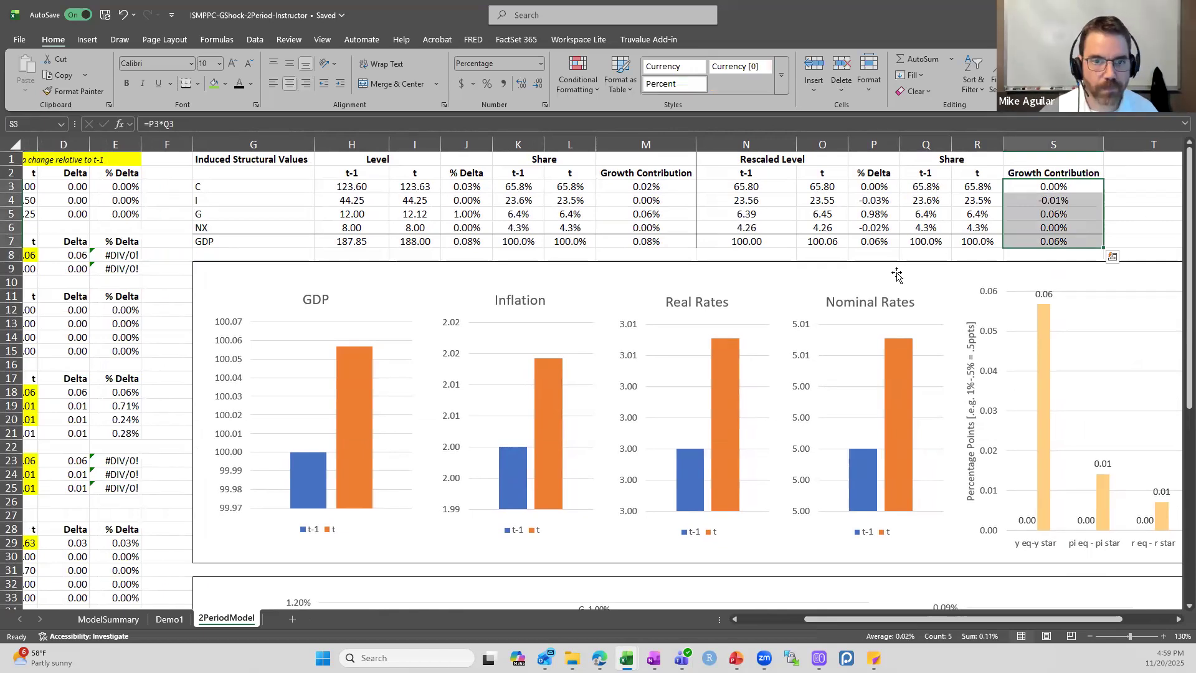
Step: Set the % Delta of G in the Structural section to 0
scroll(791, 299, "down", 1)
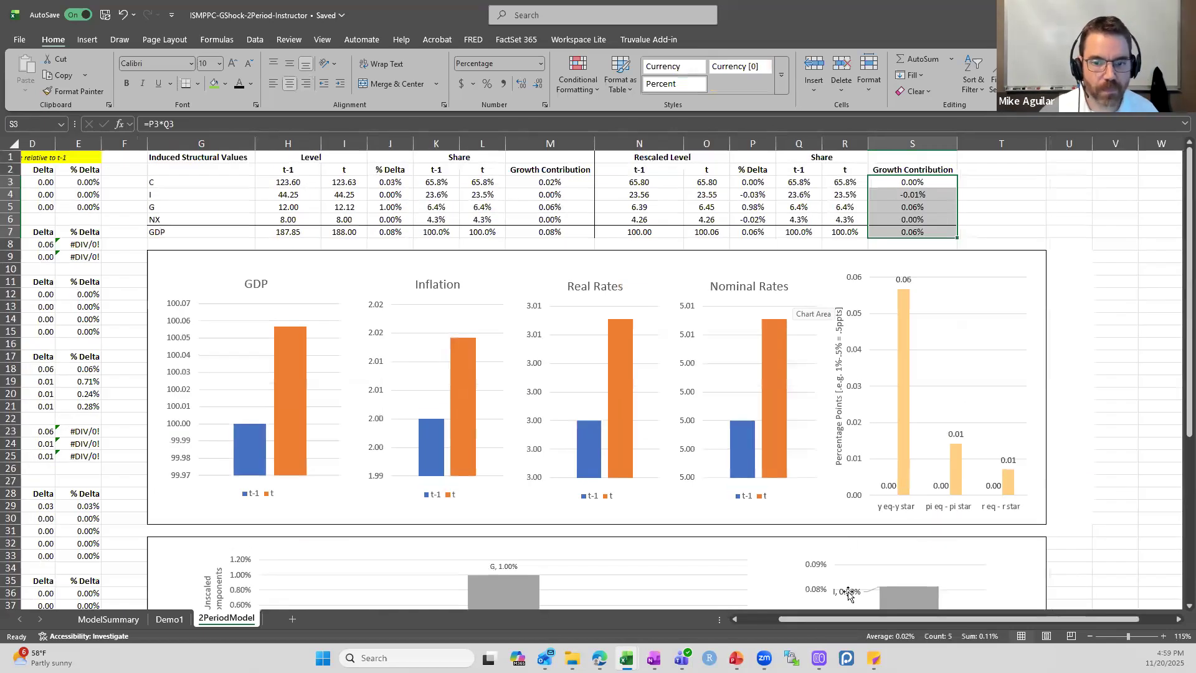
left_click(747, 619)
left_click(252, 295)
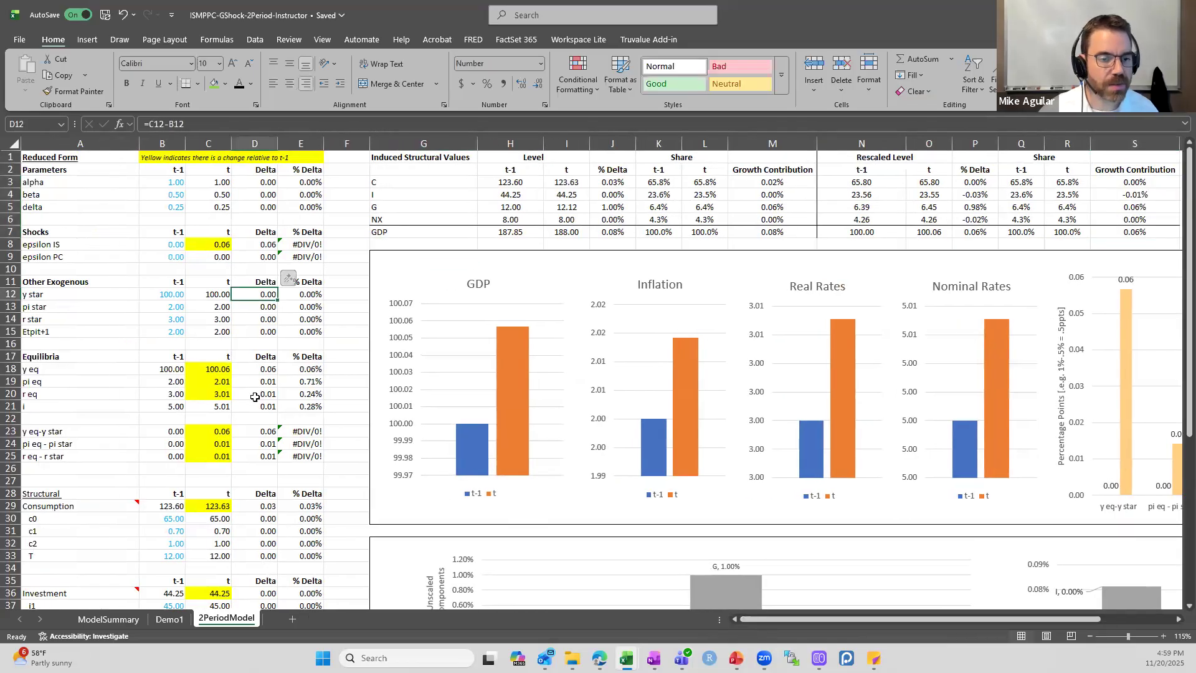
scroll(255, 391, "down", 2)
left_click(302, 581)
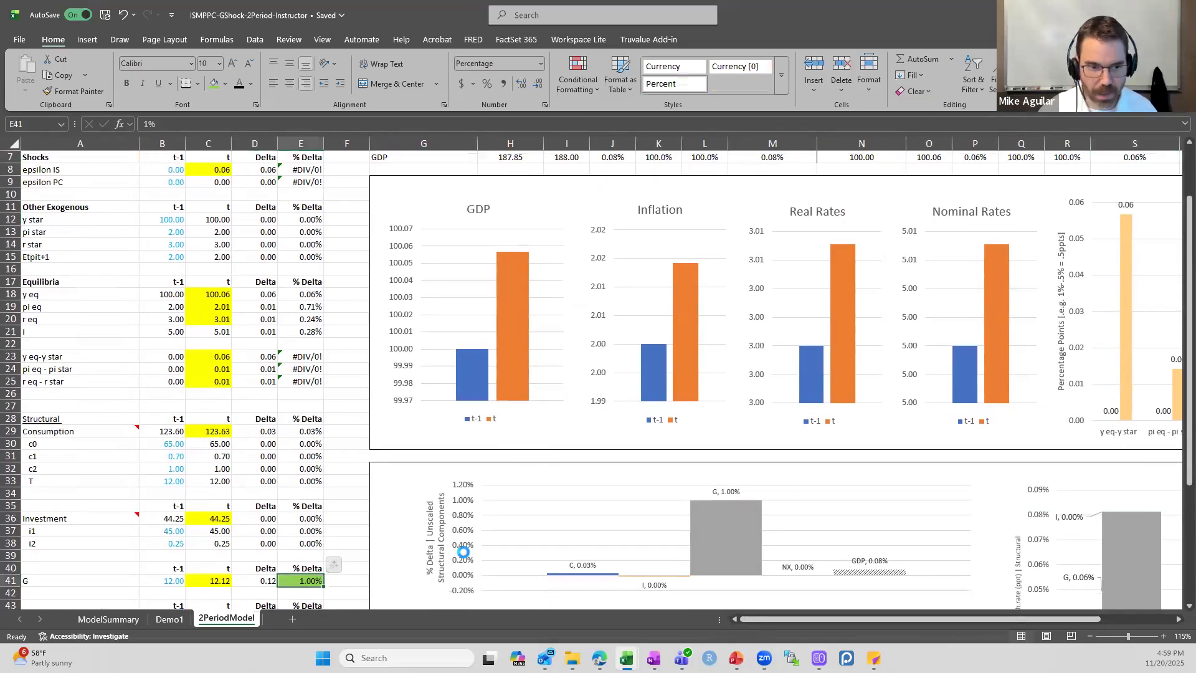
type("0")
key("Return")
Step: Set the period t epsilon IS shock in the Demo1 sheet to 1 and check the Reduced/Structural Multiplier
left_click(169, 619)
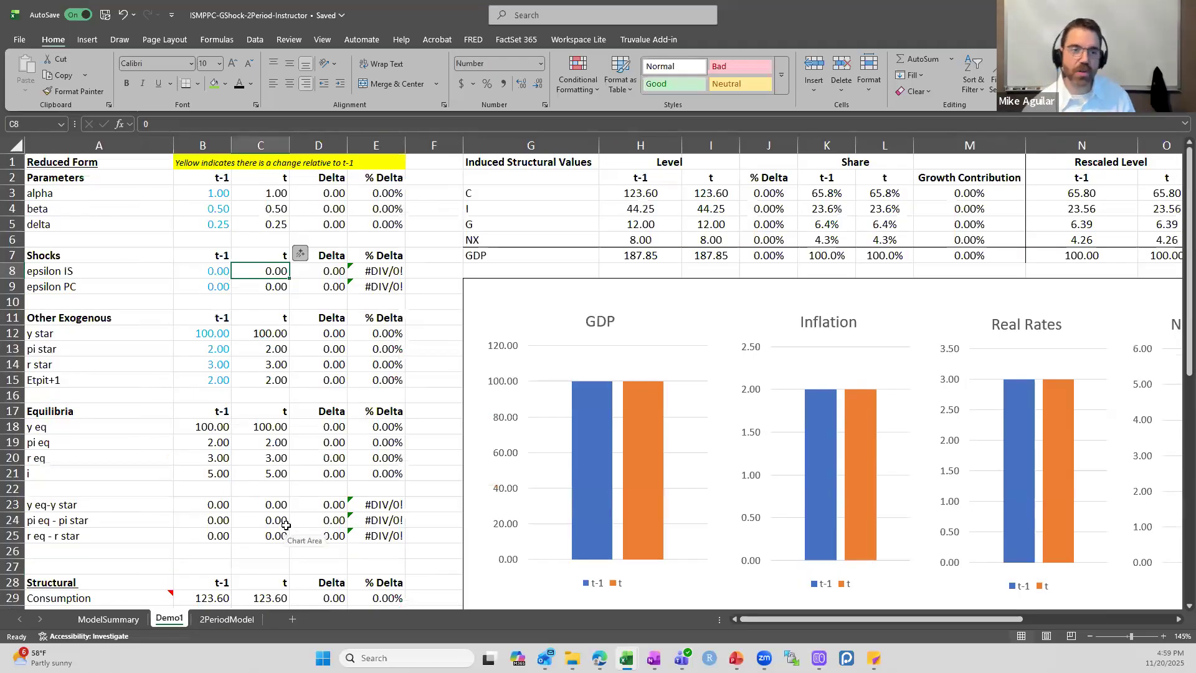
type("1")
key("Return")
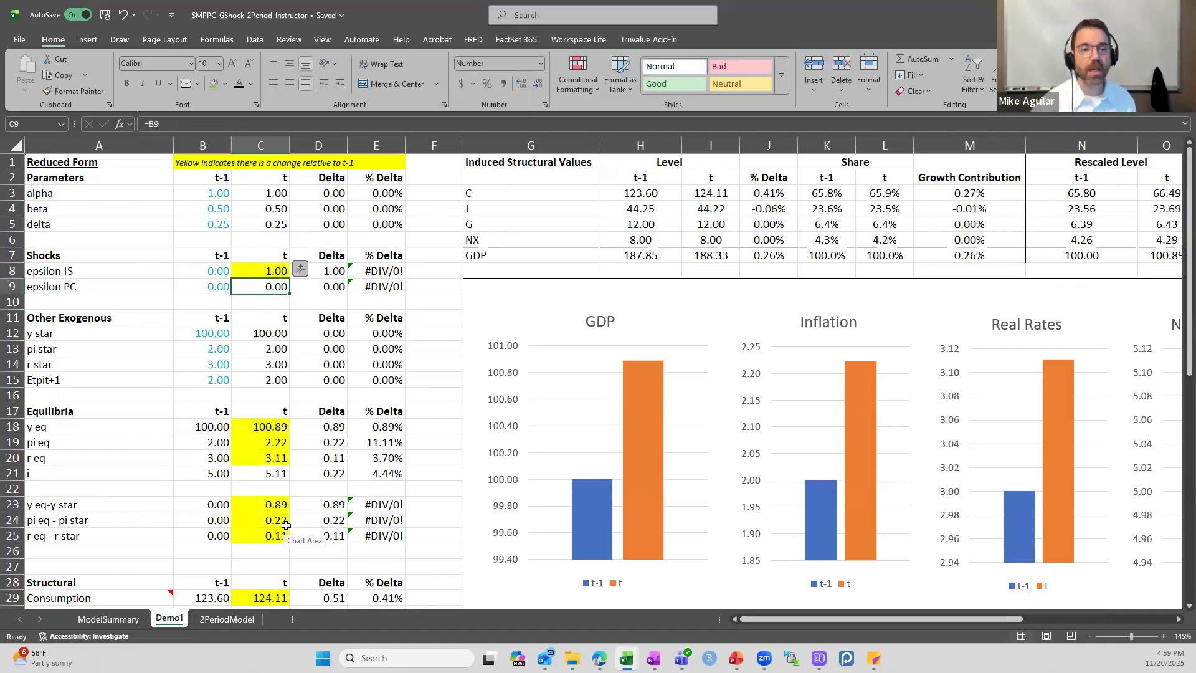
scroll(286, 525, "down", 7)
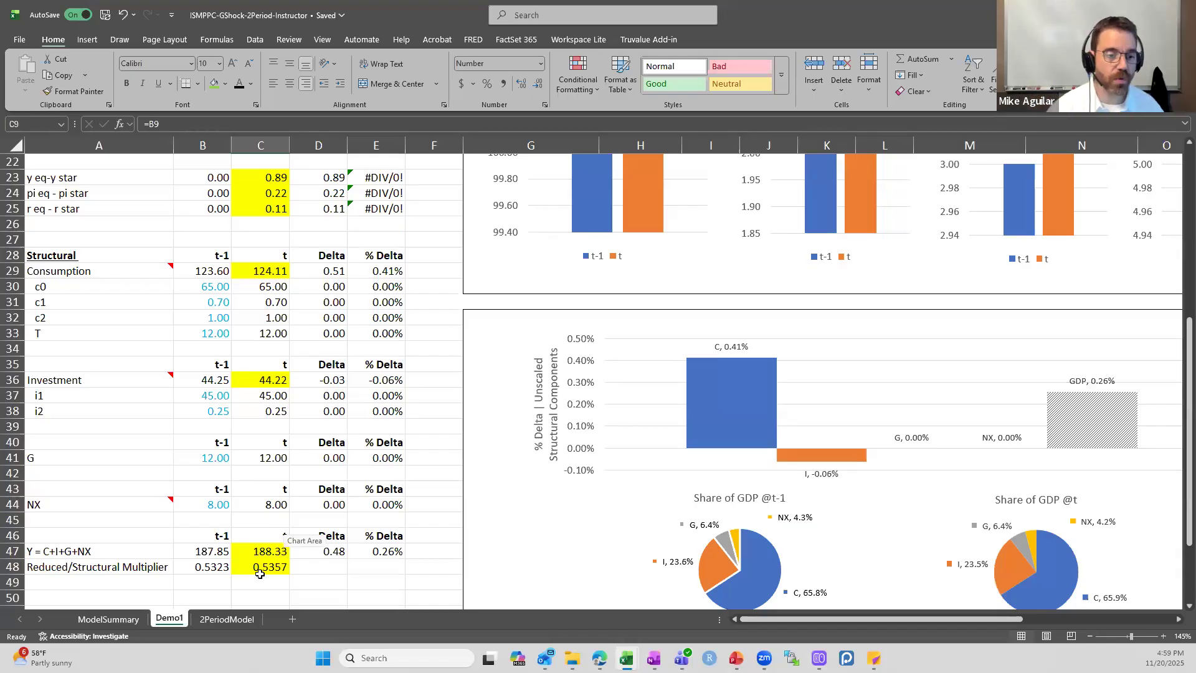
Step: Return to the 2PeriodModel sheet and inspect the period t epsilon IS formula and its references without changing it
left_click(239, 618)
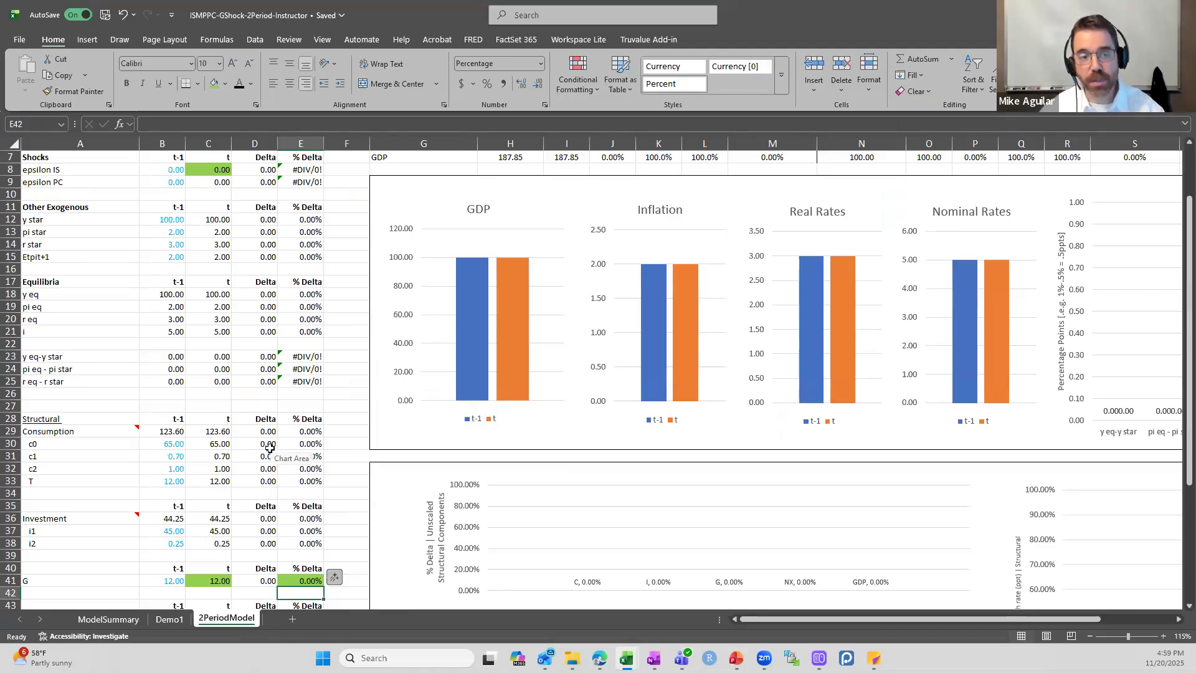
double_click(219, 169)
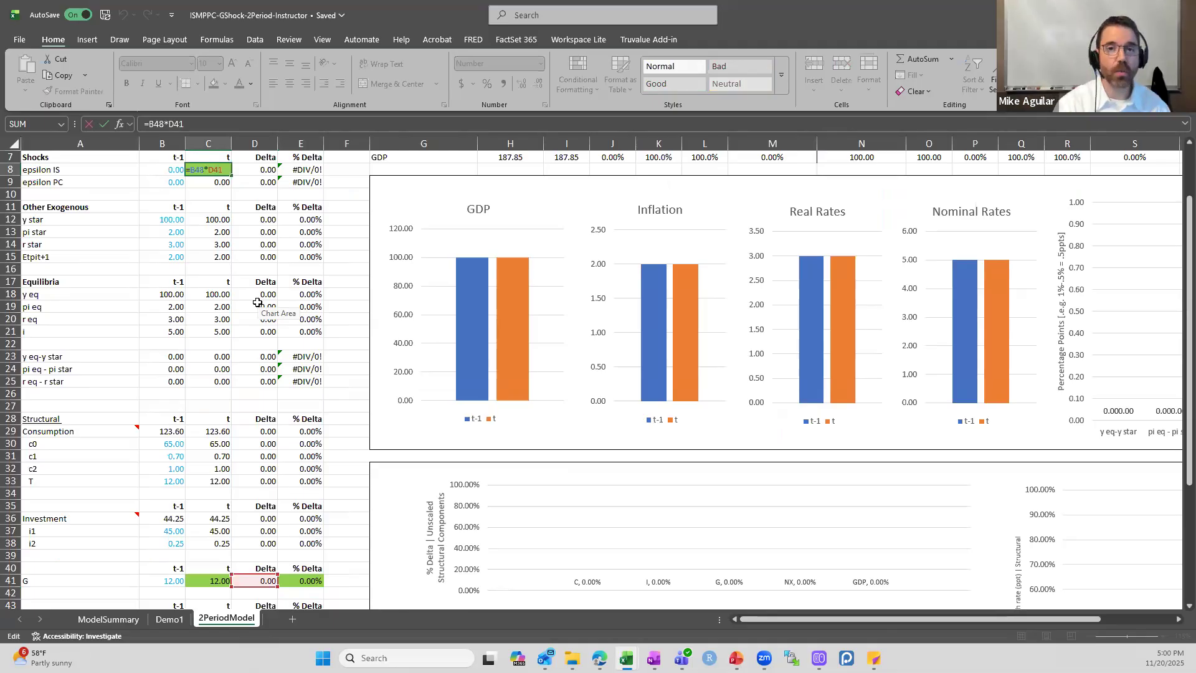
key("Escape")
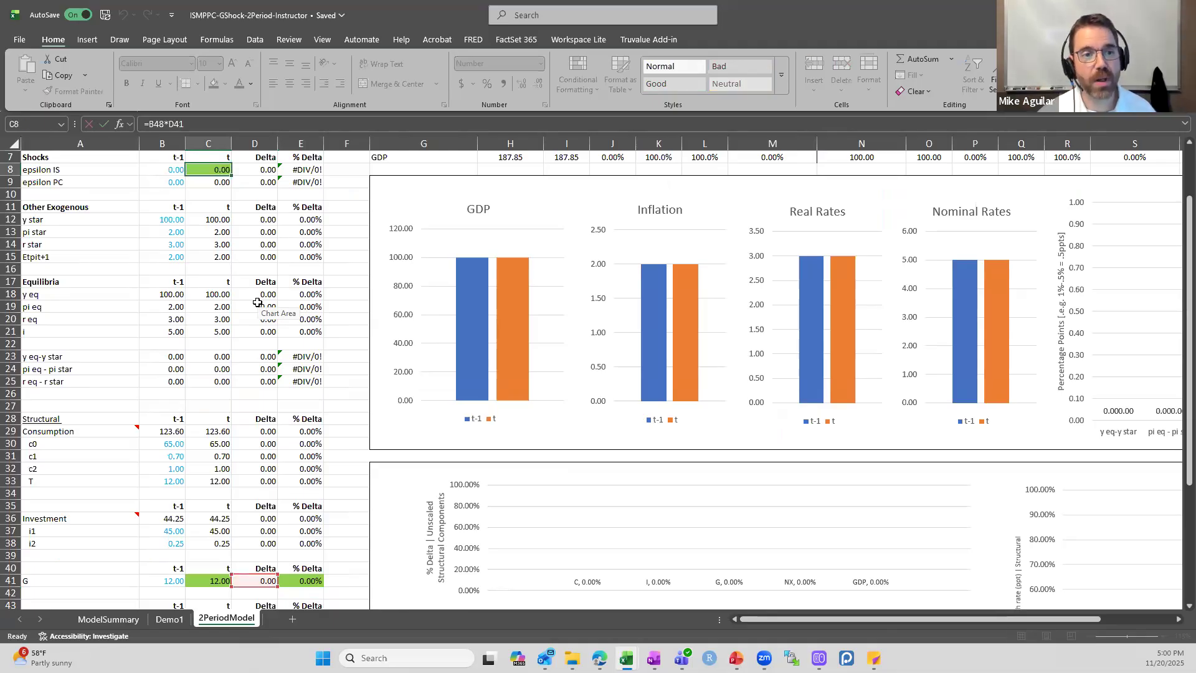
scroll(262, 309, "up", 2)
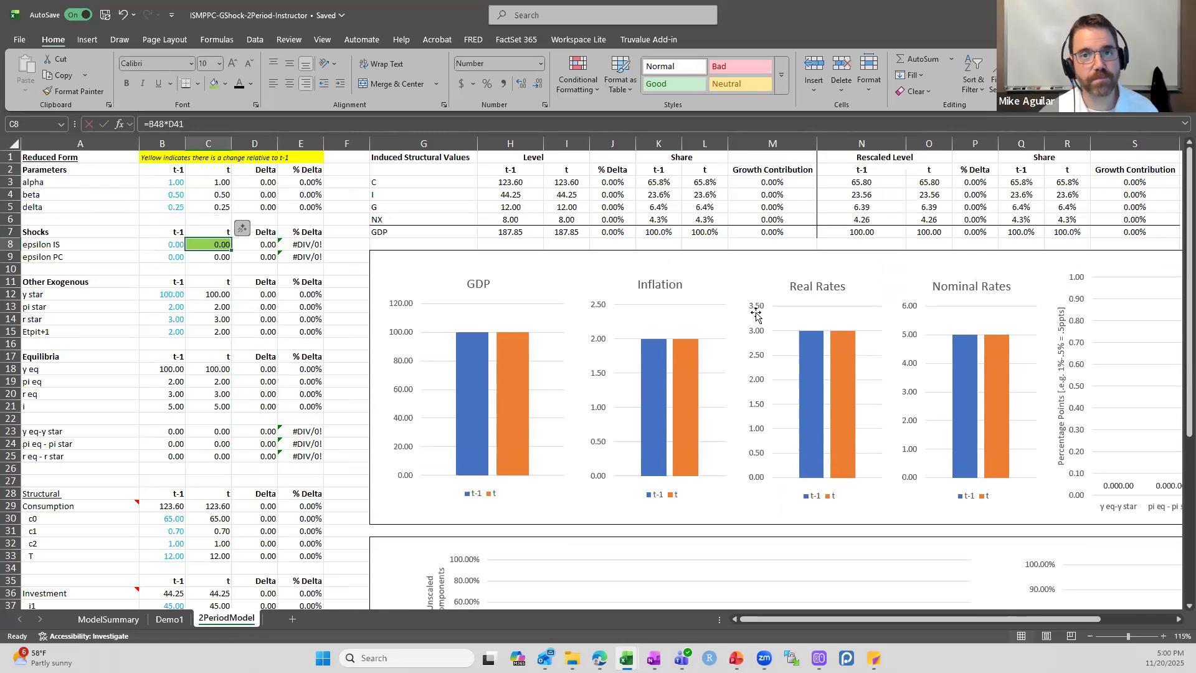